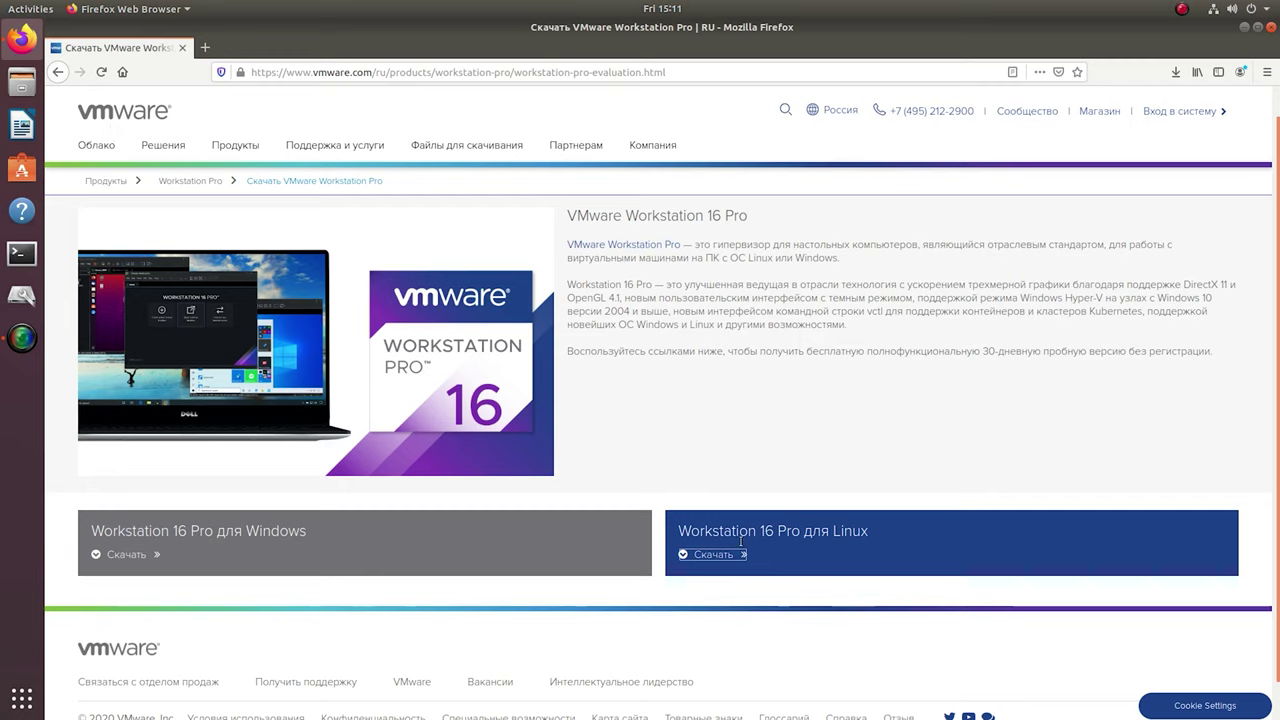
# Step: Download the Workstation 16 Pro for Linux bundle, saving the file, and open the folder that contains it
pyautogui.click(712, 558)
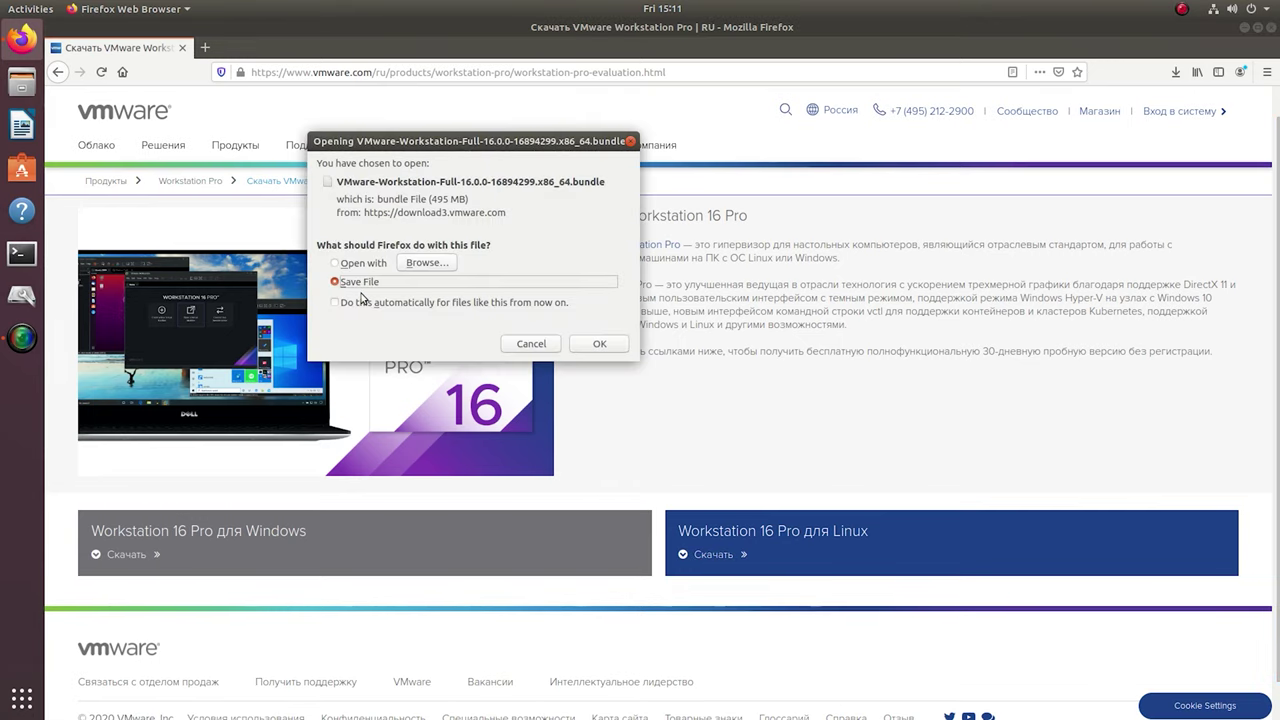
pyautogui.click(595, 346)
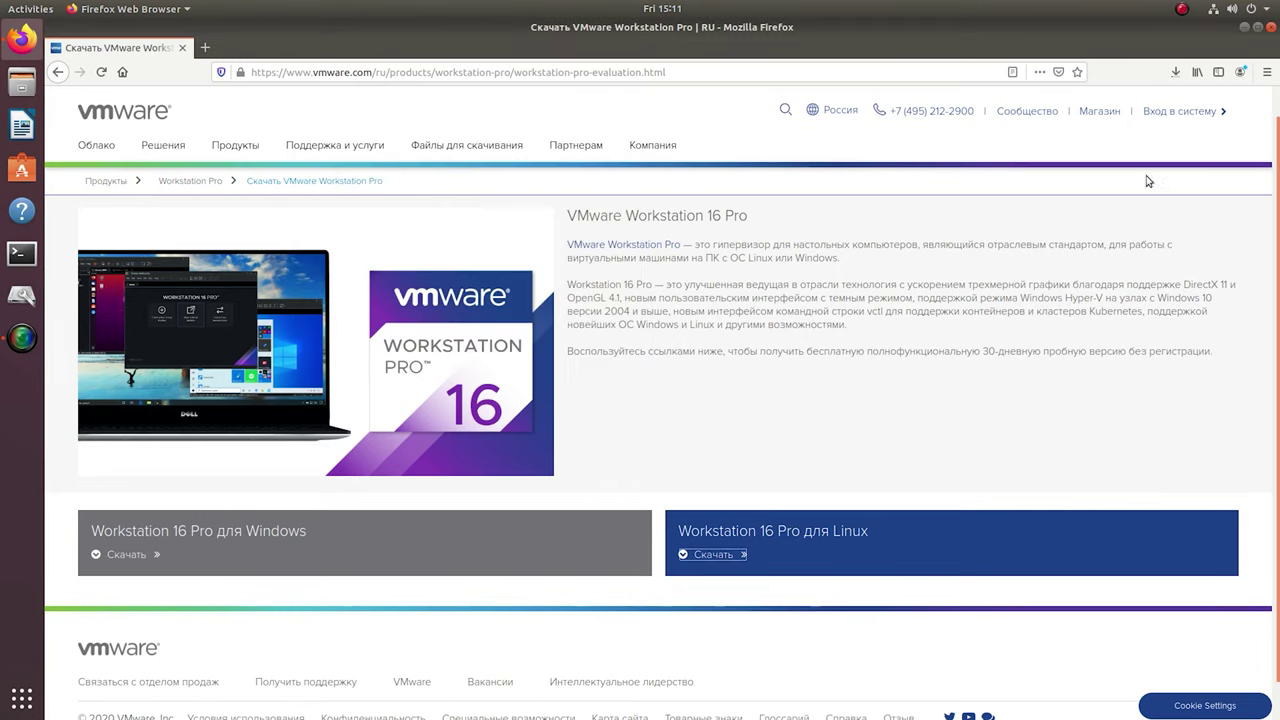
pyautogui.click(1174, 73)
pyautogui.click(1170, 76)
pyautogui.click(1171, 75)
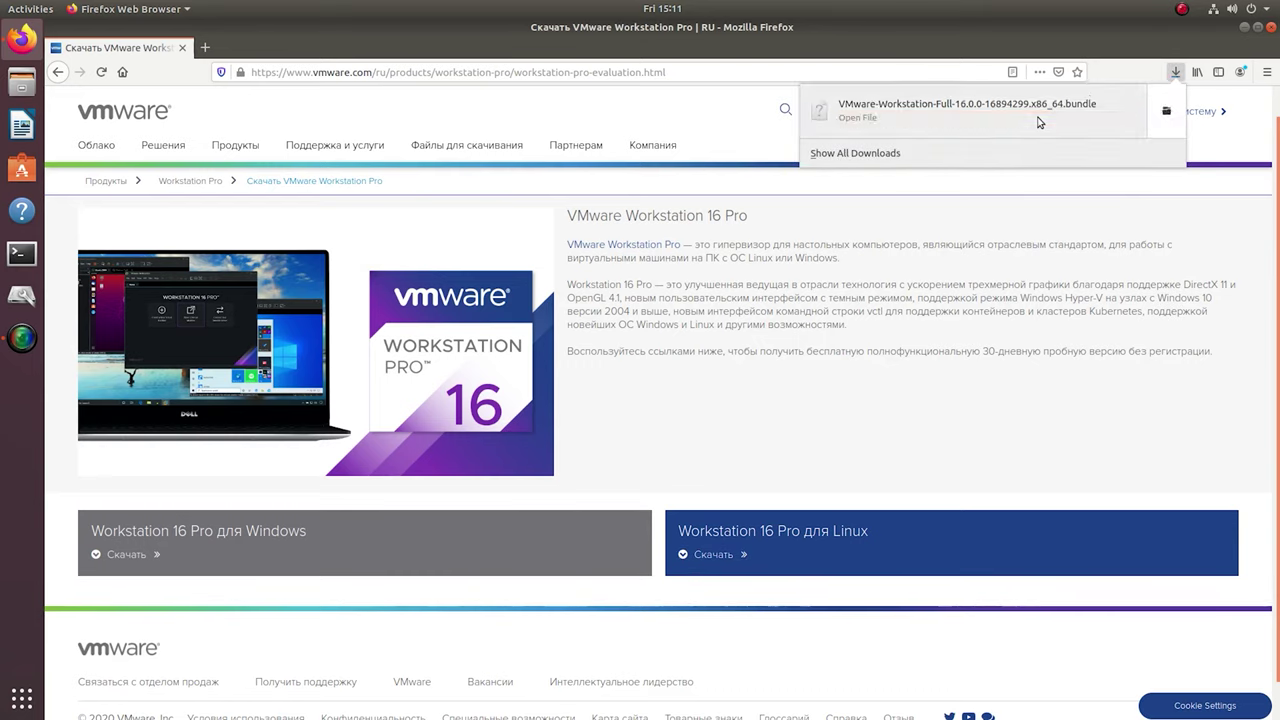
pyautogui.click(1167, 121)
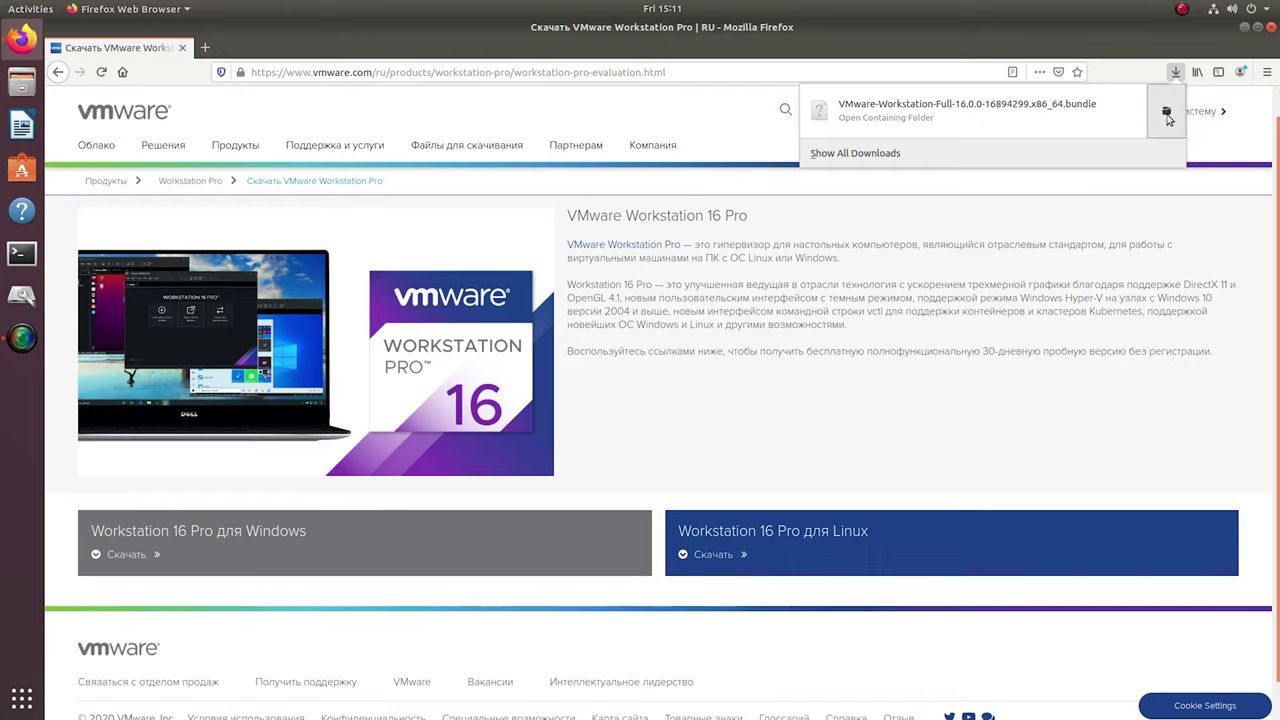
# Step: Allow the downloaded VMware Workstation bundle to be executed as a program in its file properties
pyautogui.click(257, 131)
pyautogui.click(210, 100)
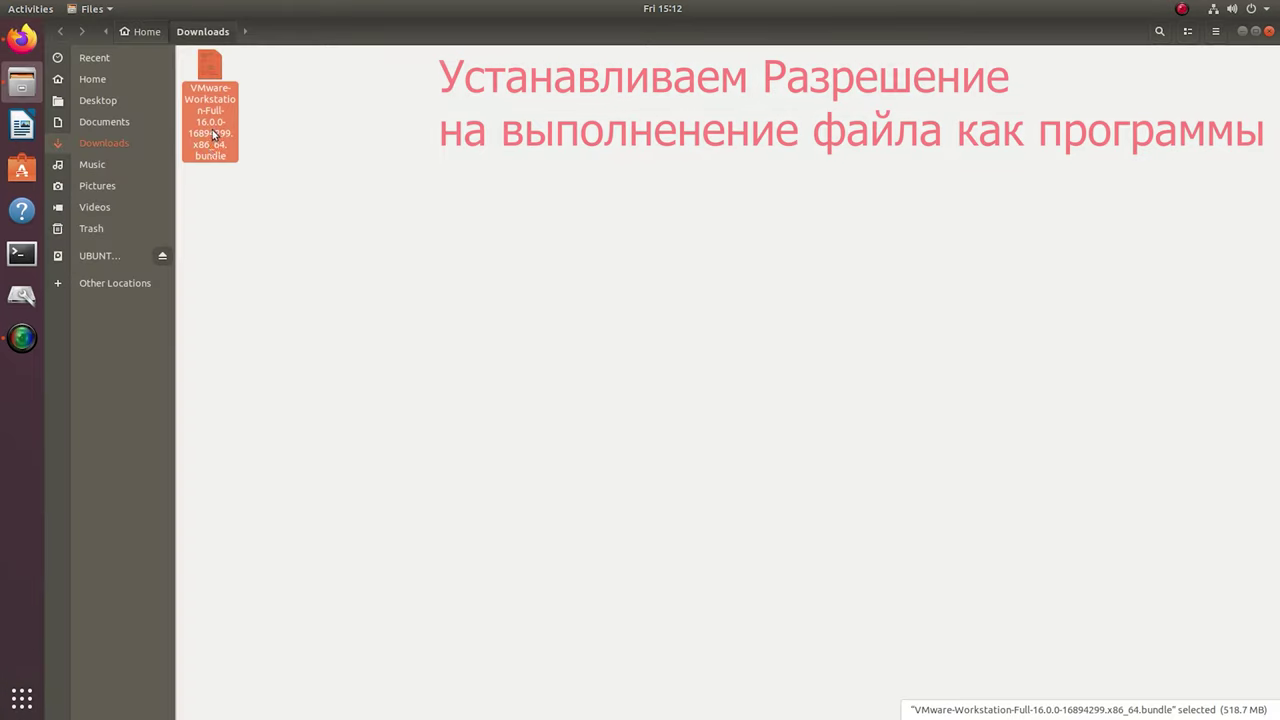
pyautogui.rightClick(219, 157)
pyautogui.click(268, 334)
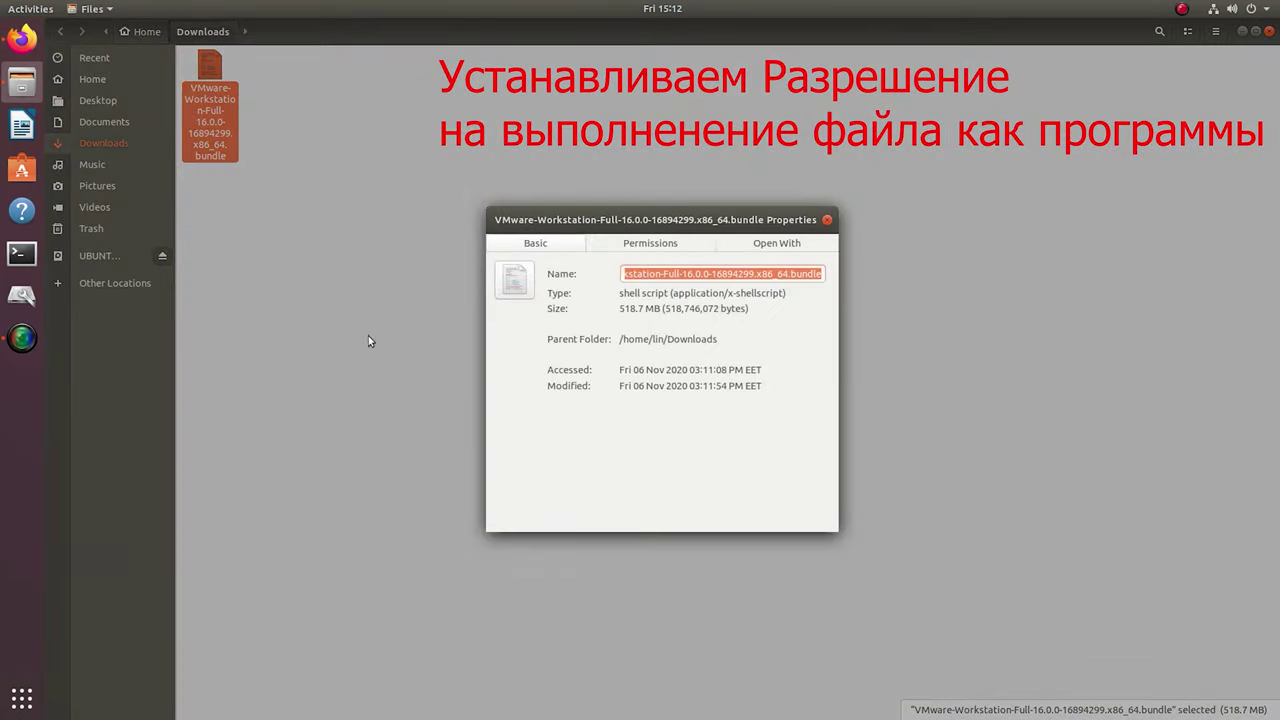
pyautogui.click(661, 250)
pyautogui.click(589, 430)
pyautogui.click(827, 219)
pyautogui.click(323, 197)
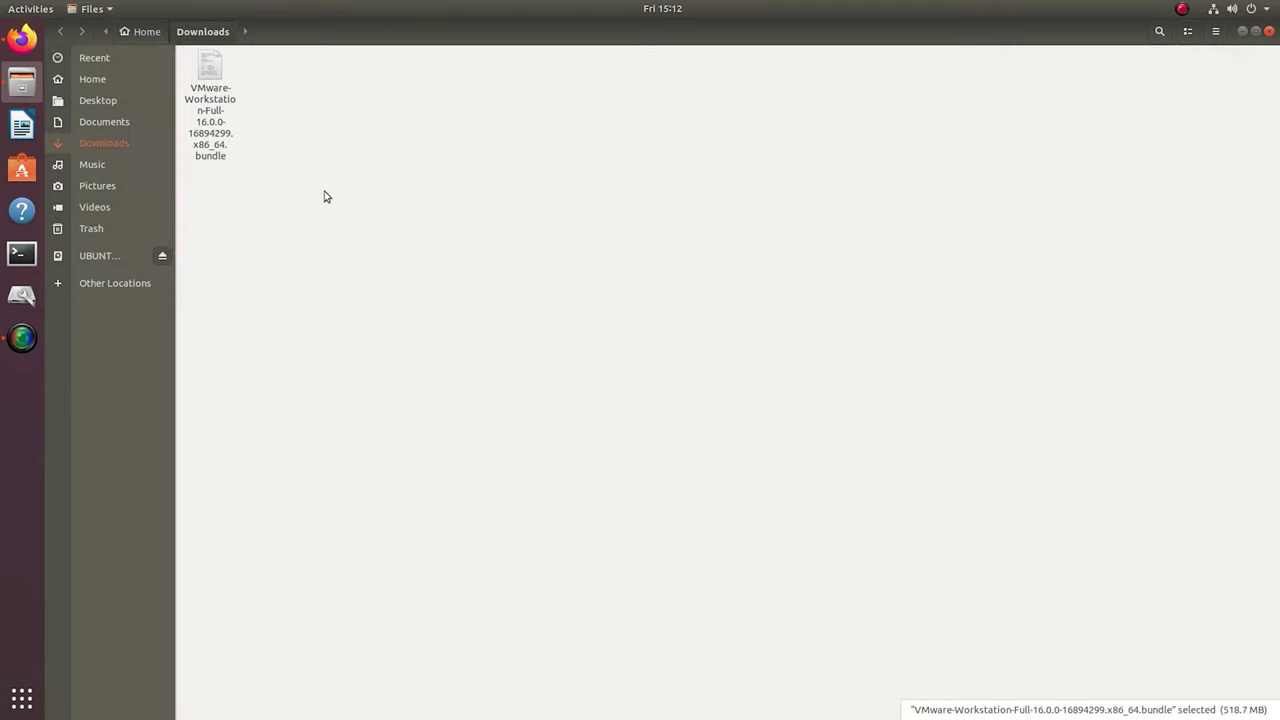
# Step: Open a terminal in the Downloads folder and run "sudo apt update", entering the sudo password
pyautogui.rightClick(380, 229)
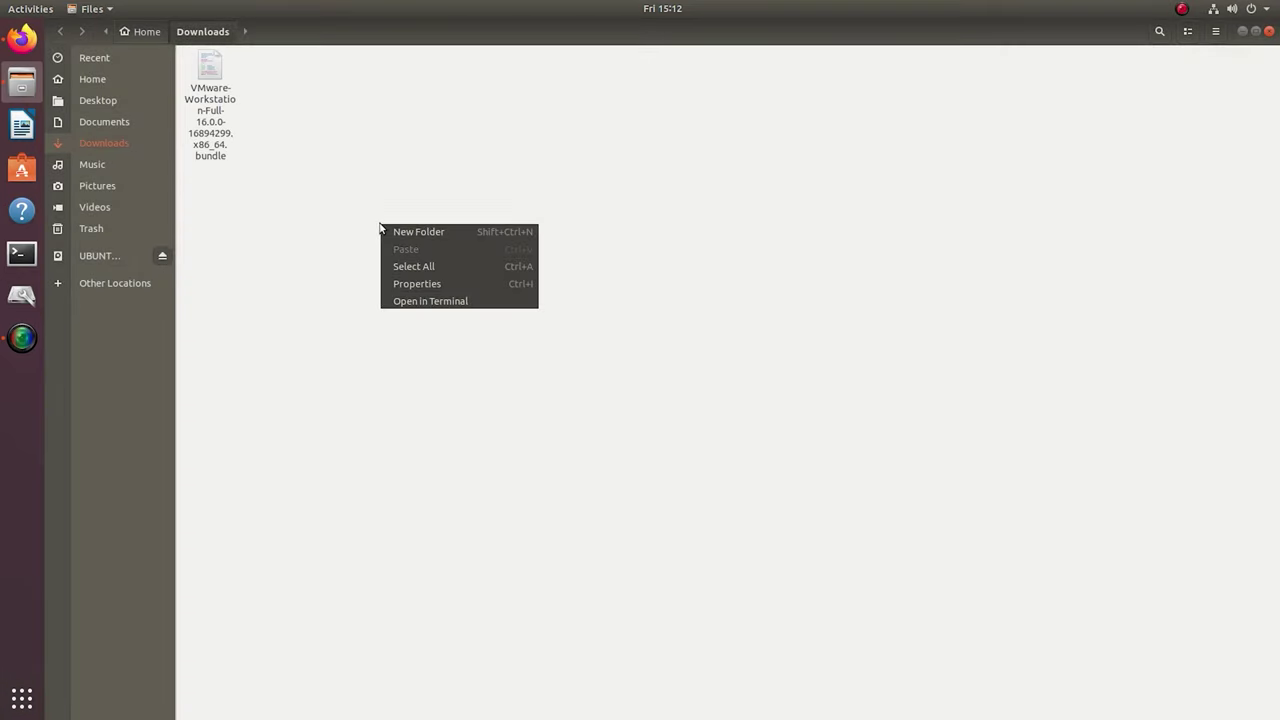
pyautogui.click(429, 301)
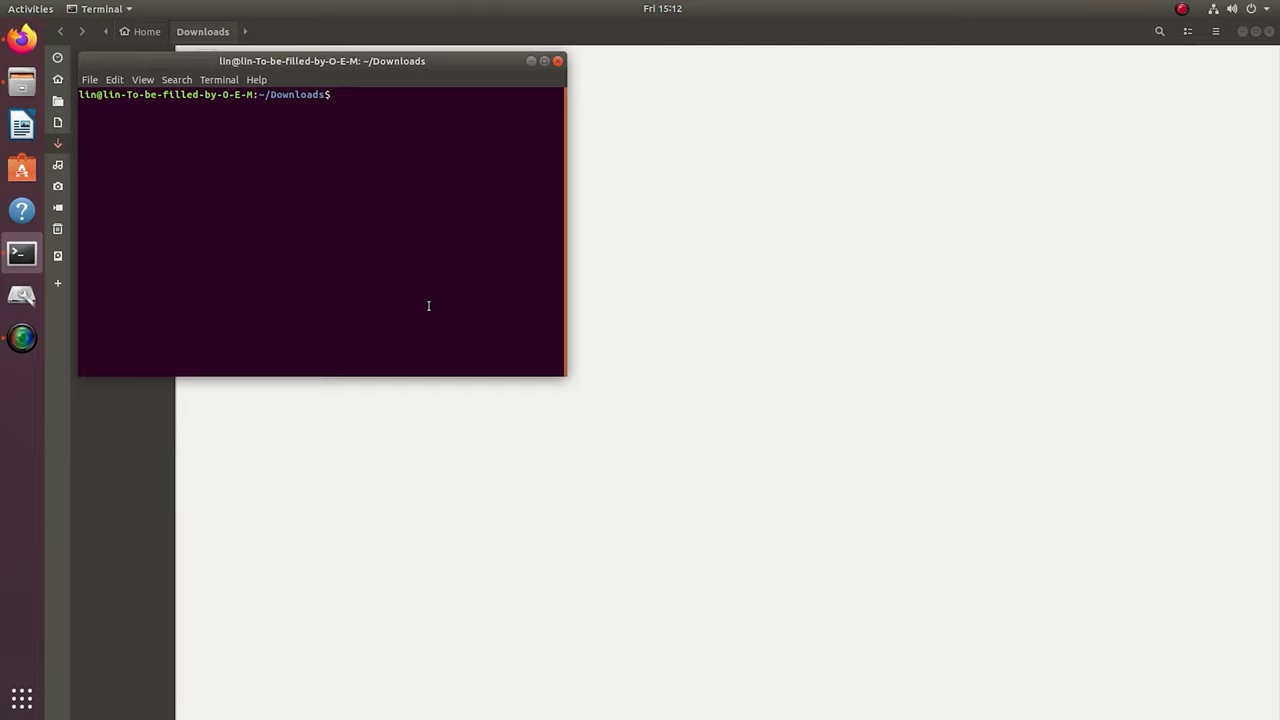
pyautogui.write('sudo apt update')
pyautogui.press('Return')
pyautogui.press('Return')
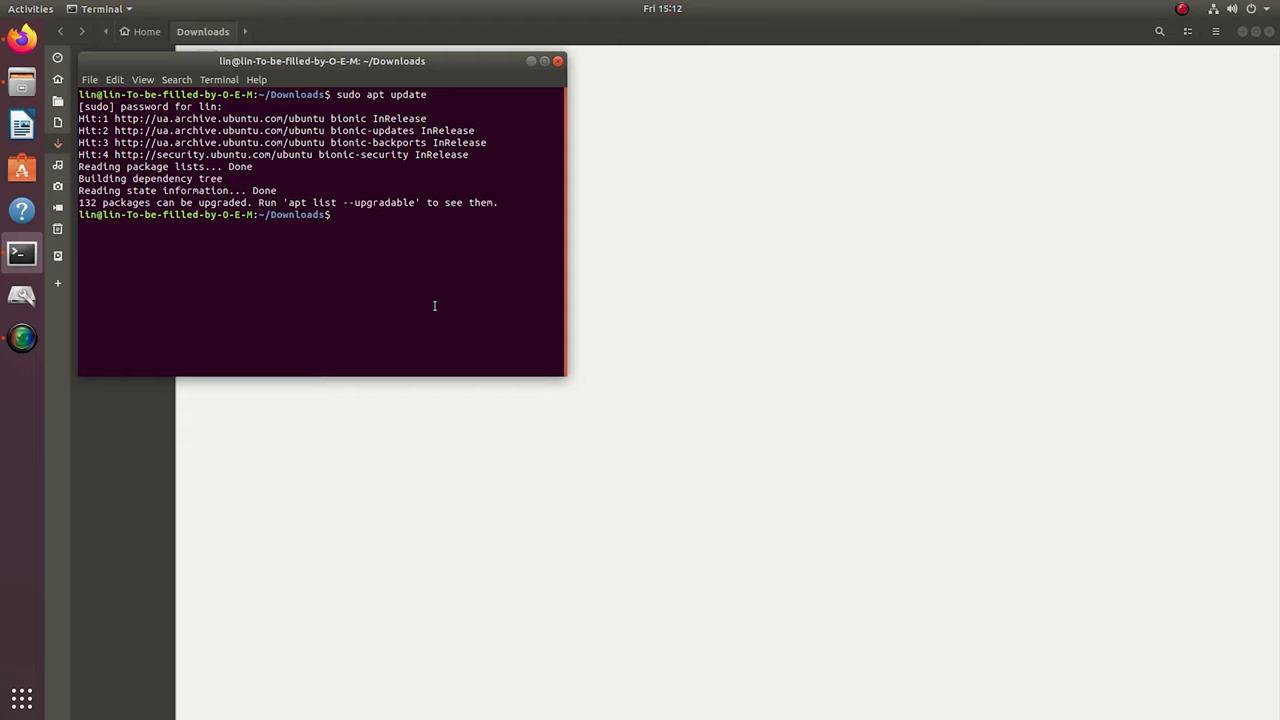
# Step: Install the compiler packages with "sudo apt install gcc build-essential", answering y to continue
pyautogui.write('sudo apt install gcc build-essential')
pyautogui.press('Return')
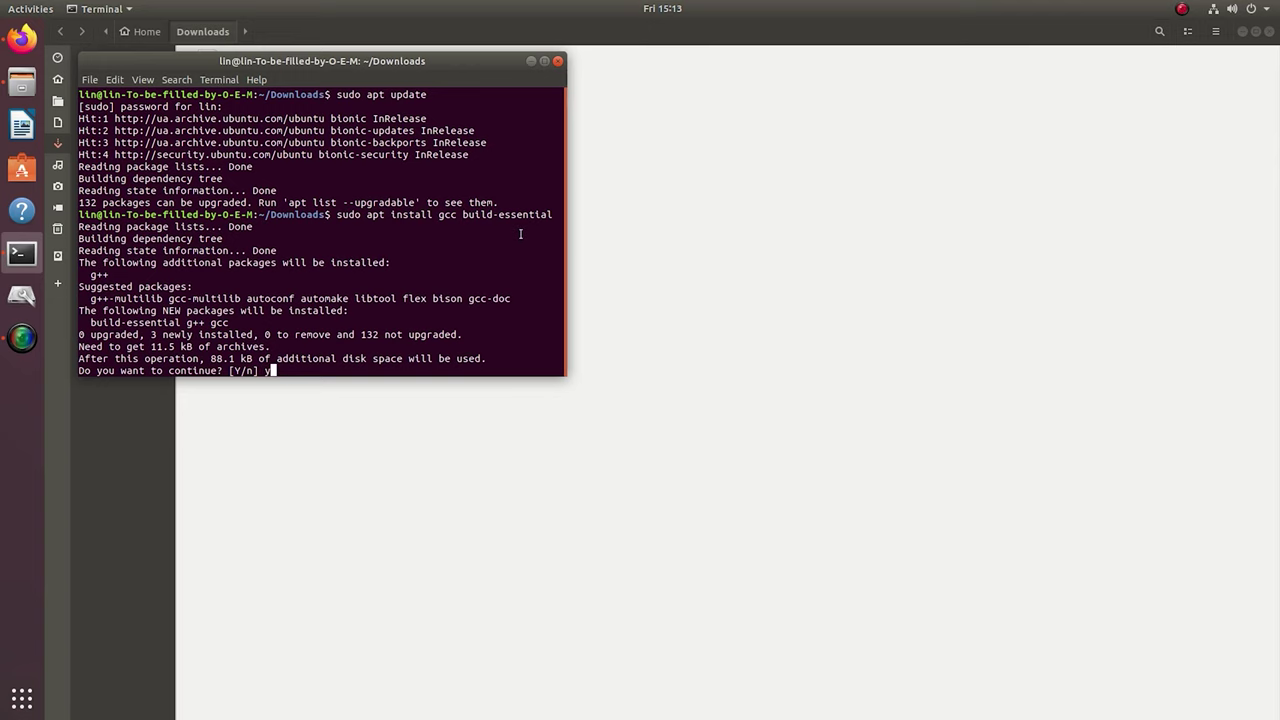
pyautogui.write('y')
pyautogui.press('Return')
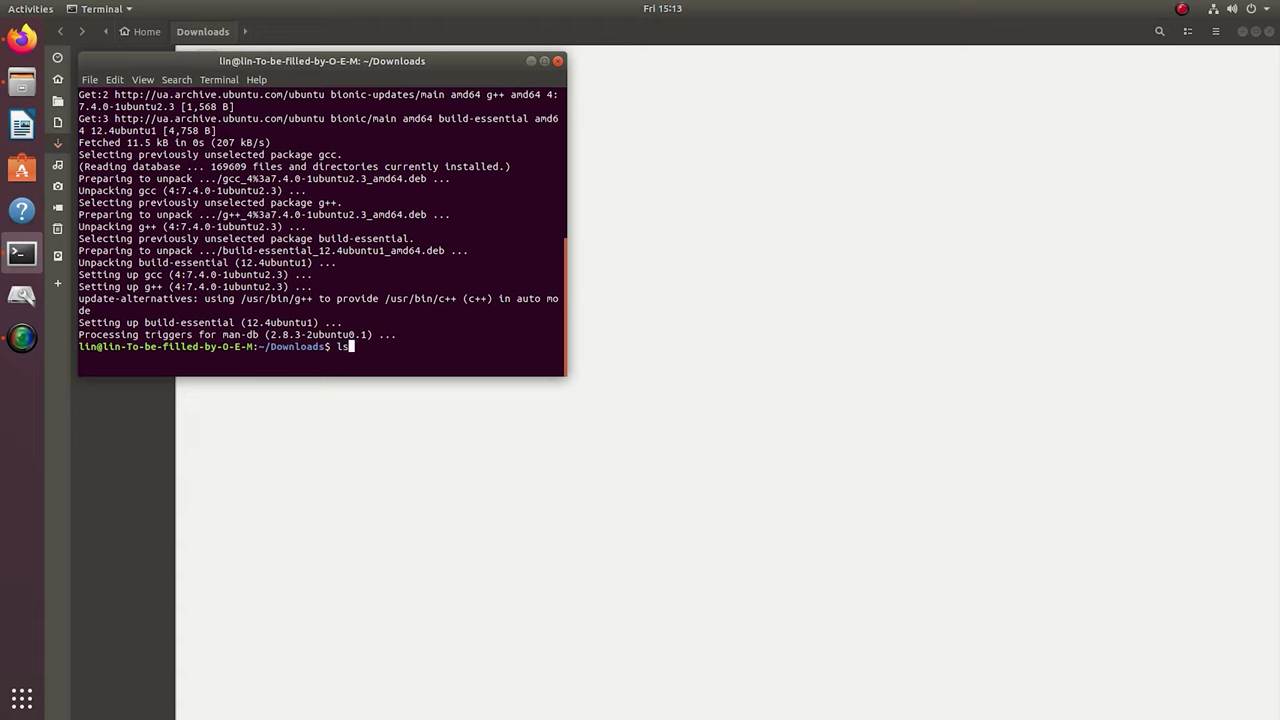
# Step: List the Downloads folder with "ls" and copy the VMware bundle's file name from the output
pyautogui.write('ls')
pyautogui.press('Return')
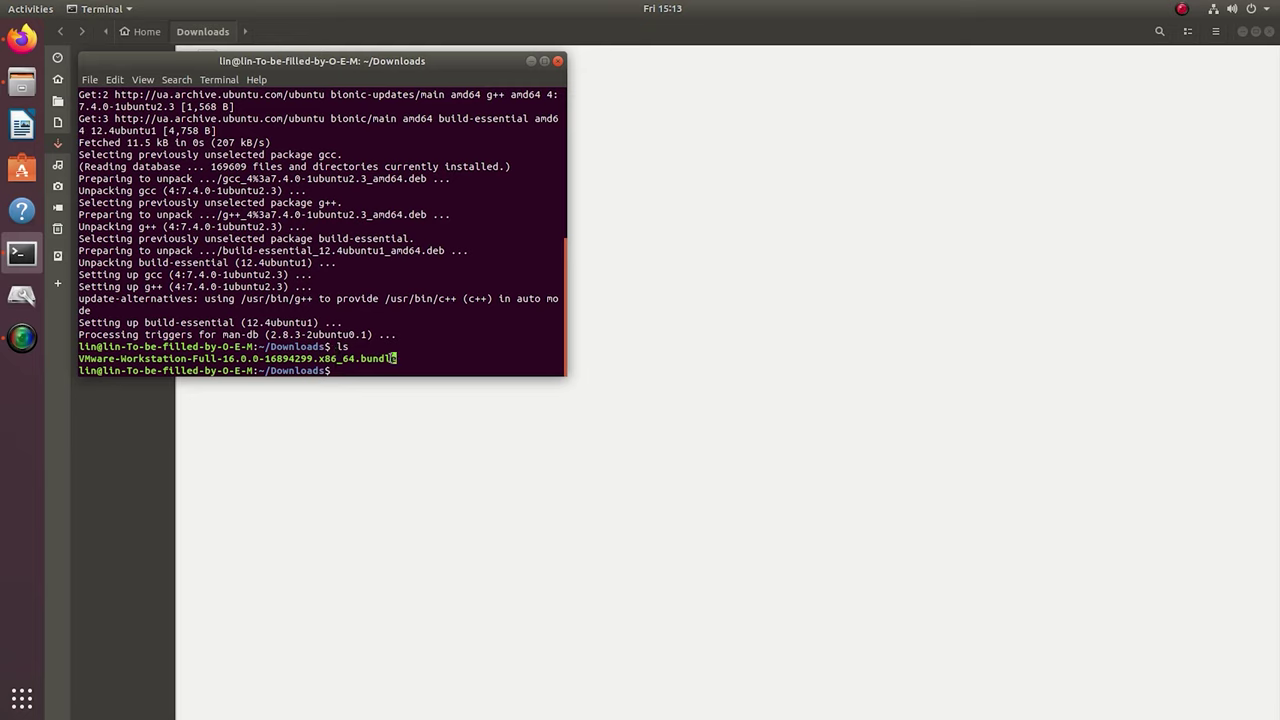
pyautogui.moveTo(395, 358); pyautogui.dragTo(79, 358)
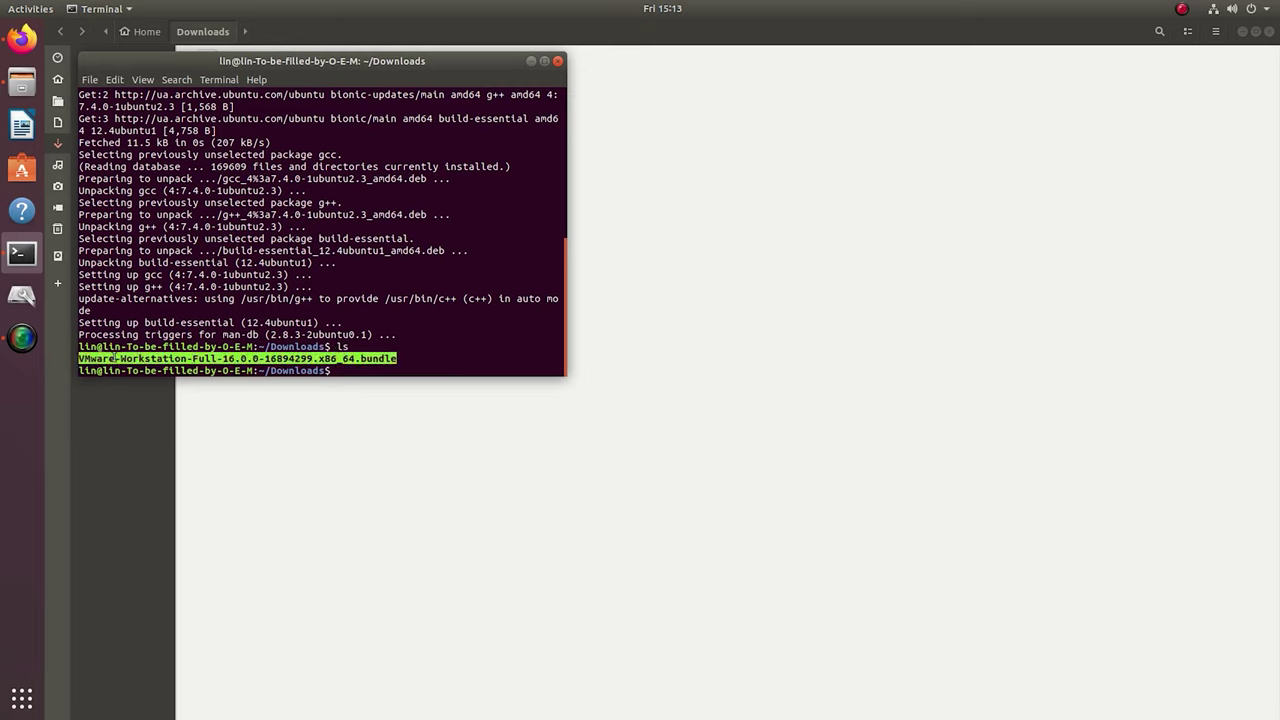
pyautogui.rightClick(122, 358)
pyautogui.click(150, 366)
# Step: Run the installer with "sudo ./VMware-Workstation-Full-16.0.0-16894299.x86_64.bundle", pasting the copied file name
pyautogui.click(346, 370)
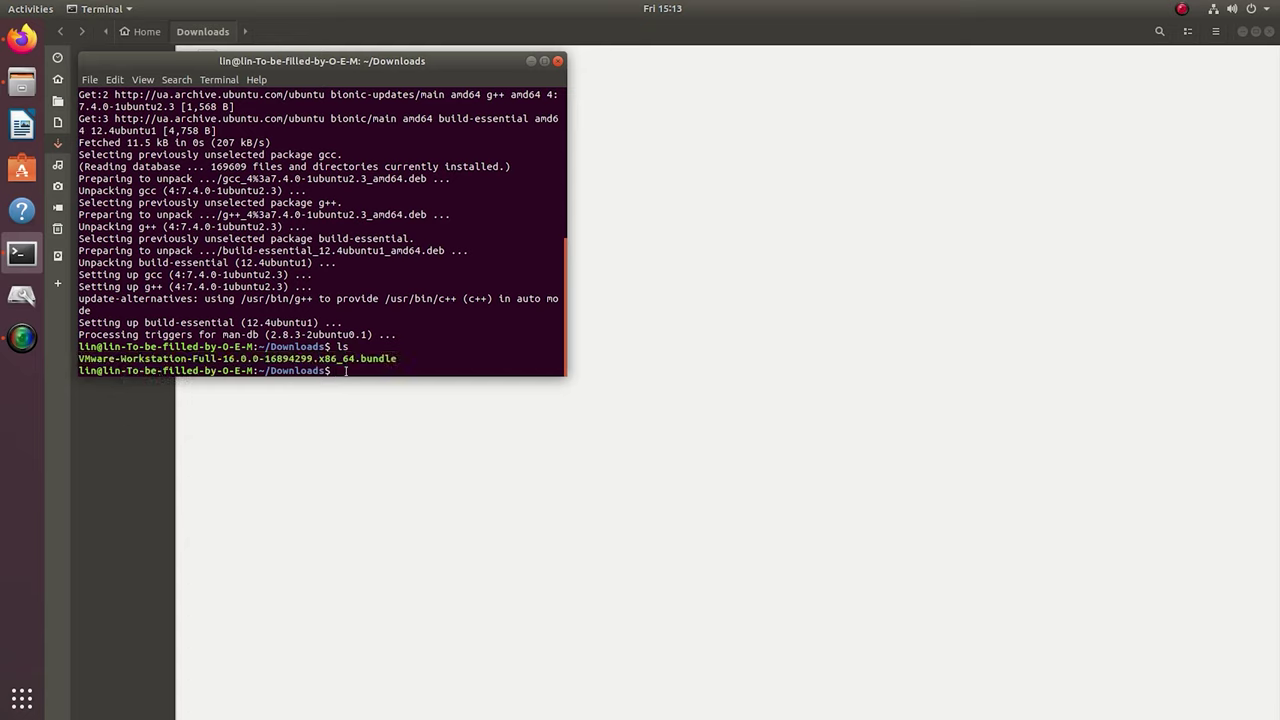
pyautogui.write('sudo ./')
pyautogui.rightClick(380, 371)
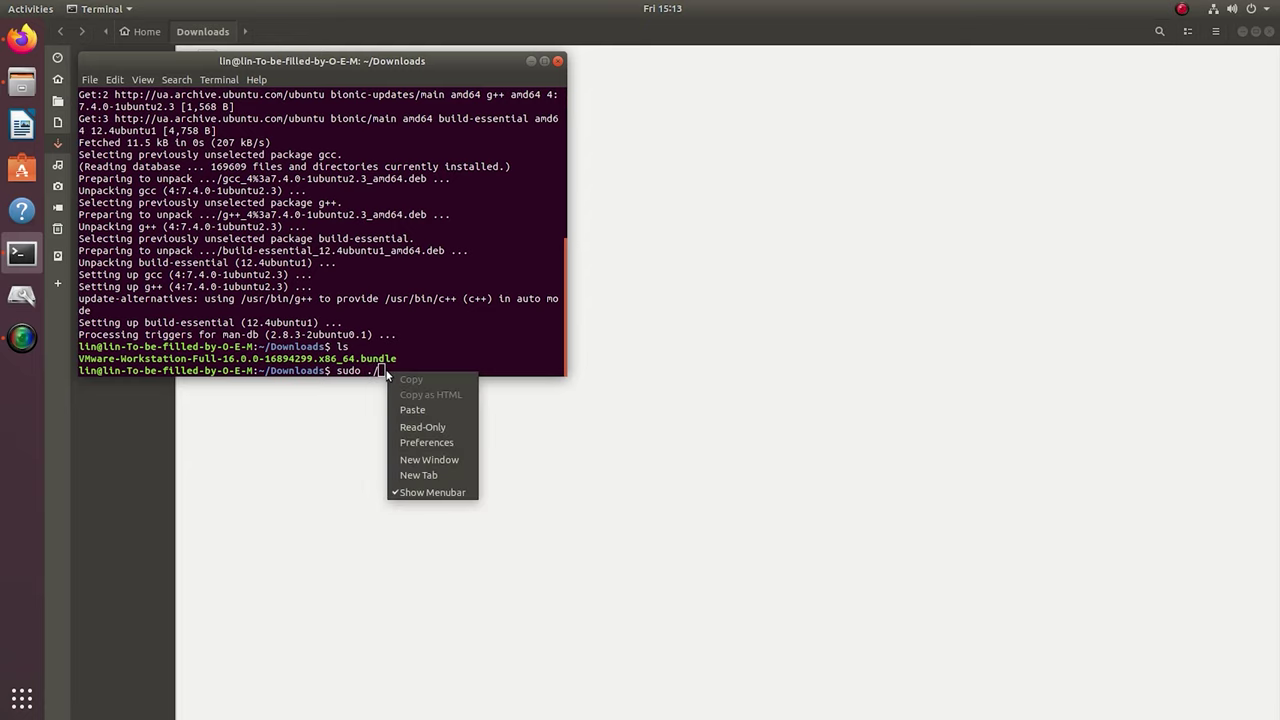
pyautogui.click(426, 414)
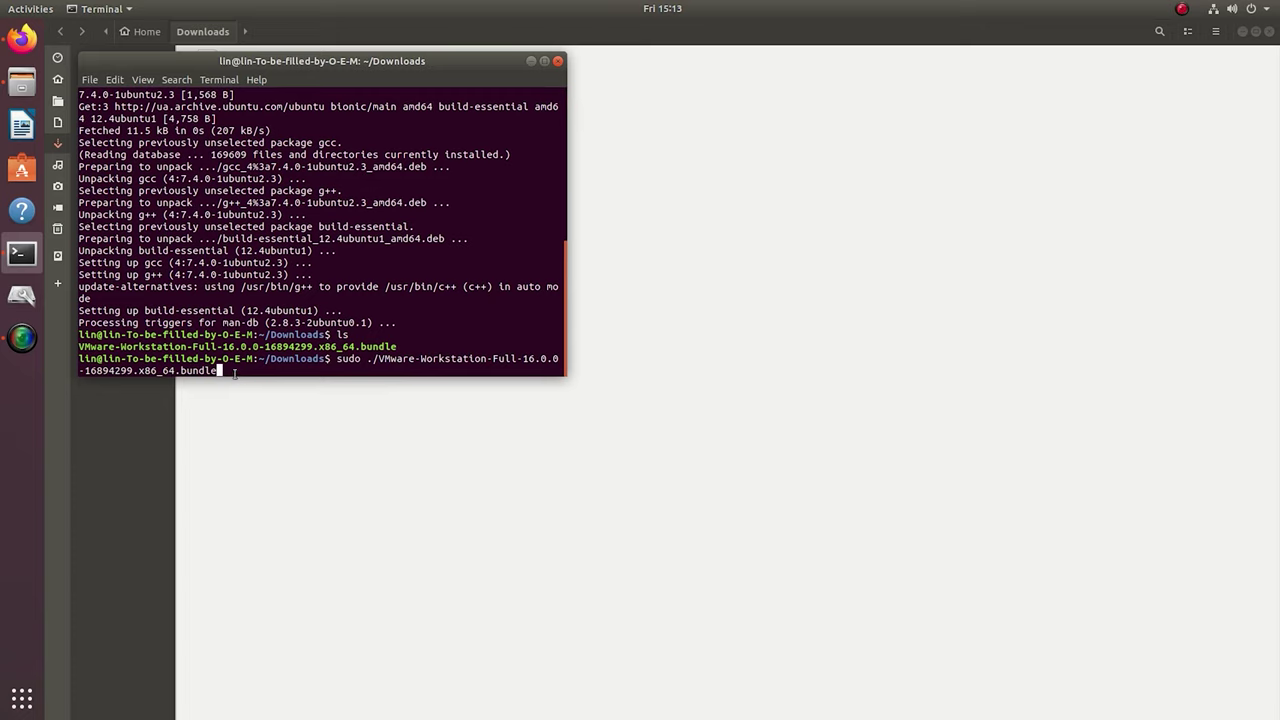
pyautogui.press('Return')
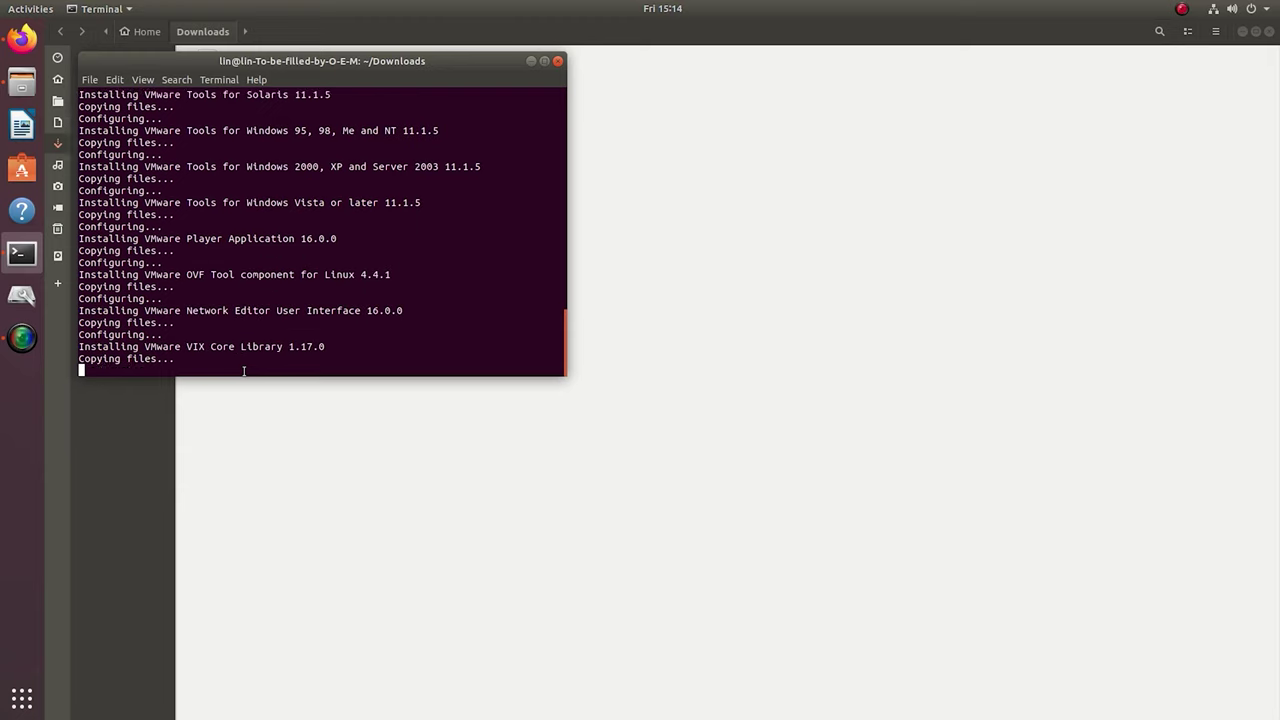
# Step: Launch VMware Workstation from the installed applications and accept the license agreements in its welcome wizard
pyautogui.click(26, 697)
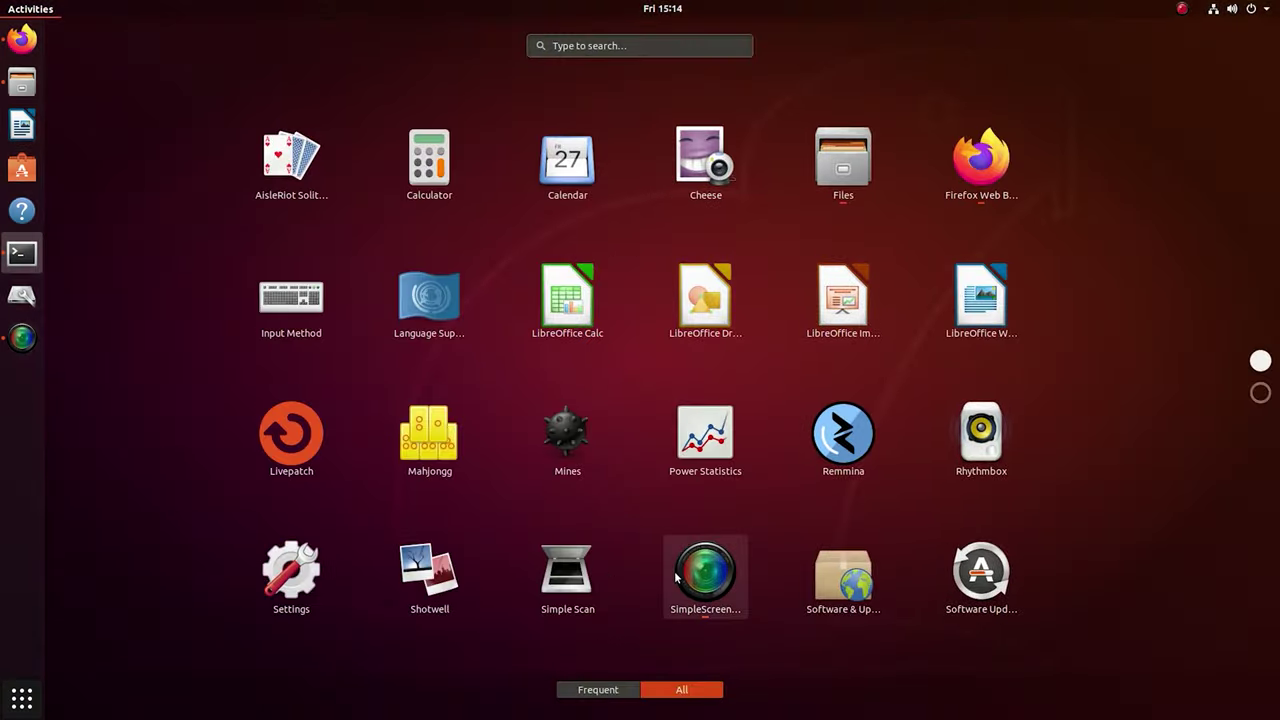
pyautogui.scroll(-1, 670, 575)
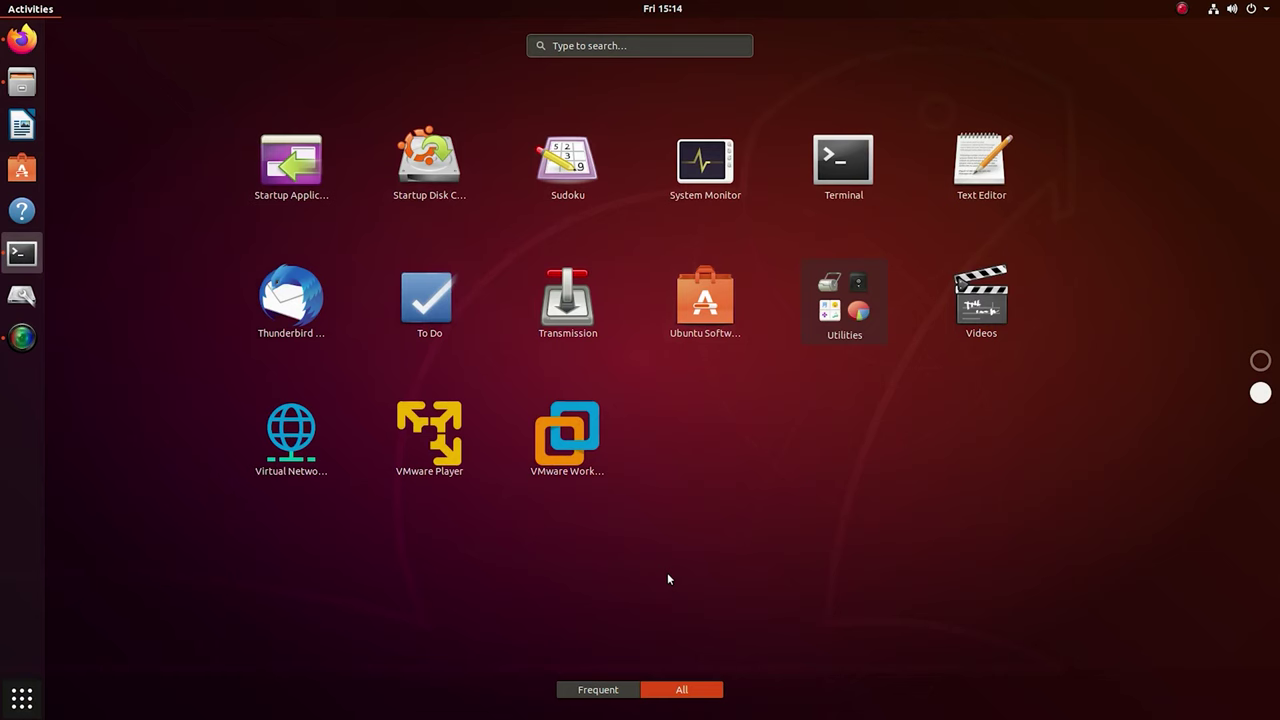
pyautogui.click(579, 477)
pyautogui.click(532, 513)
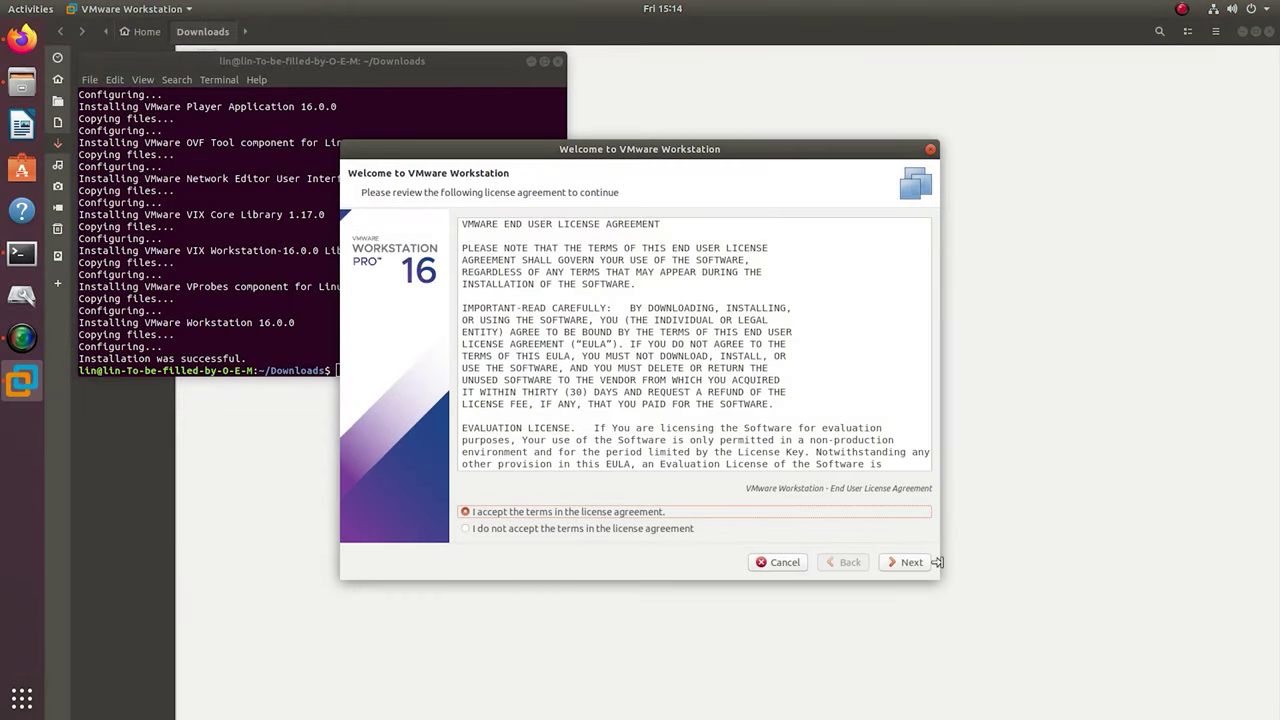
pyautogui.click(910, 566)
pyautogui.click(530, 514)
pyautogui.click(907, 566)
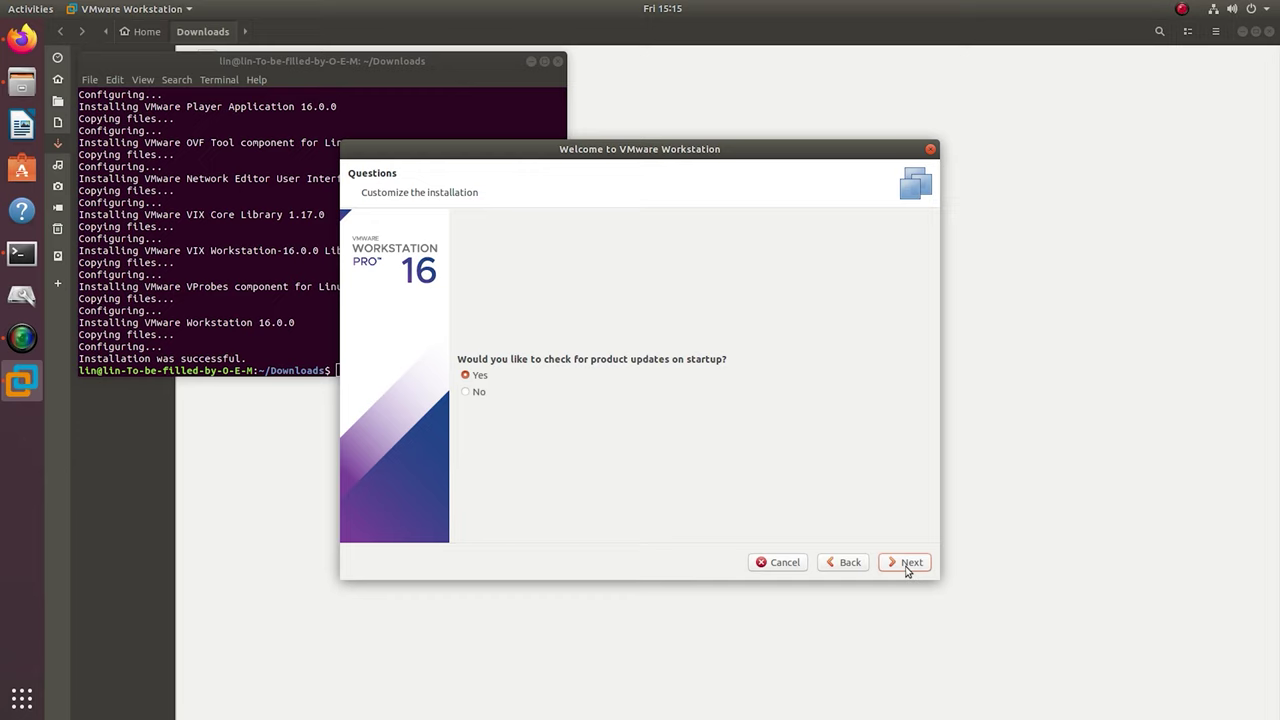
# Step: Answer No to checking for product updates on startup and No to joining the Customer Experience Improvement Program
pyautogui.click(560, 389)
pyautogui.click(910, 566)
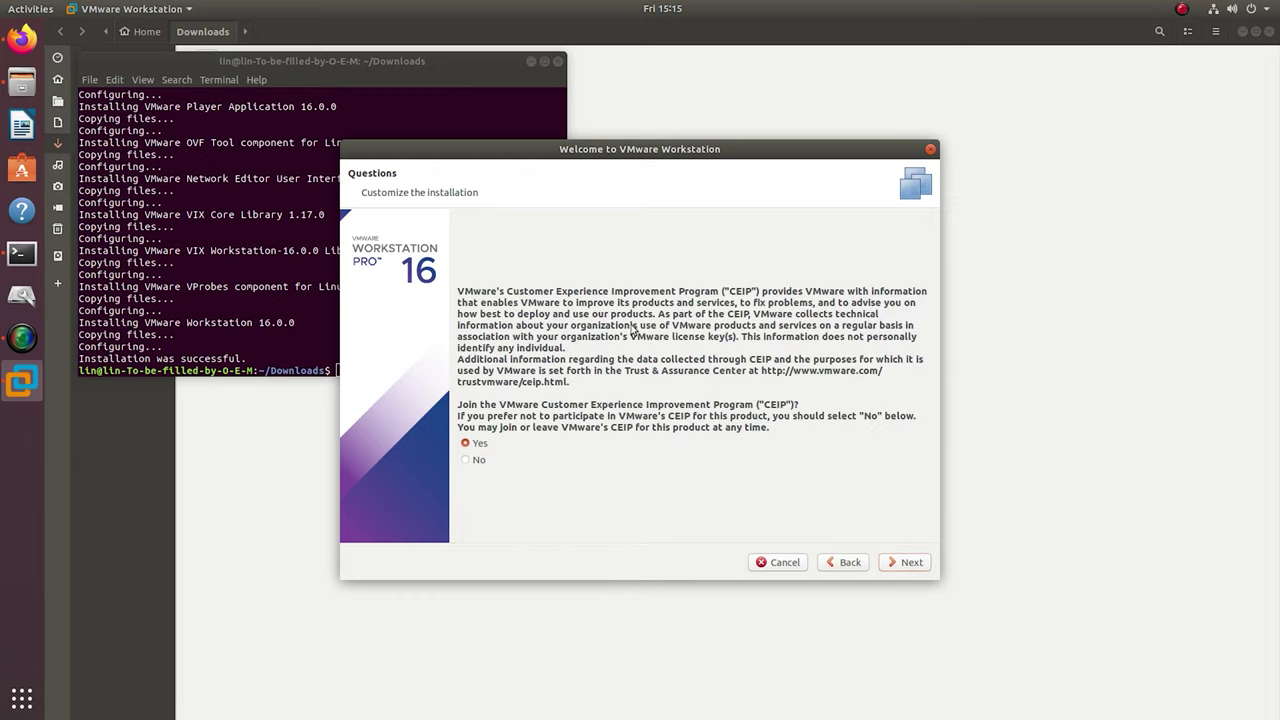
pyautogui.click(466, 460)
pyautogui.click(905, 562)
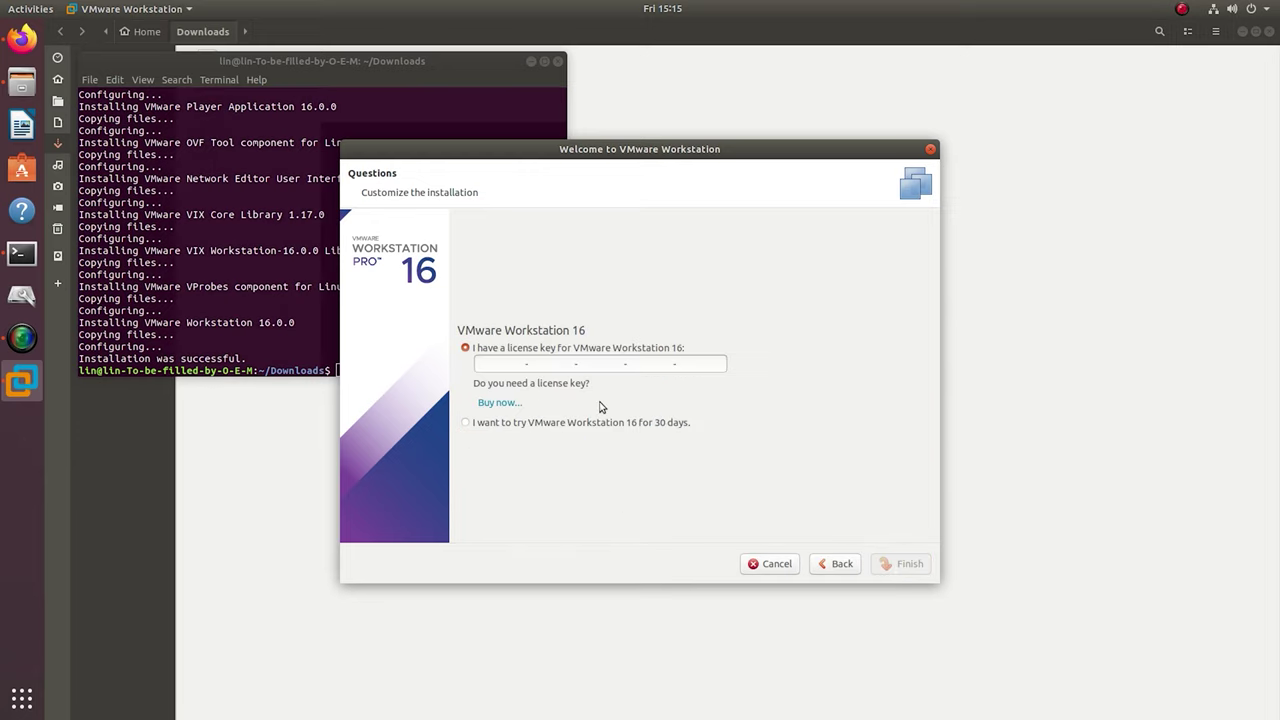
# Step: Choose to try VMware Workstation 16 for 30 days, finish the wizard, authenticate with the account password, and dismiss the evaluation notice
pyautogui.click(595, 433)
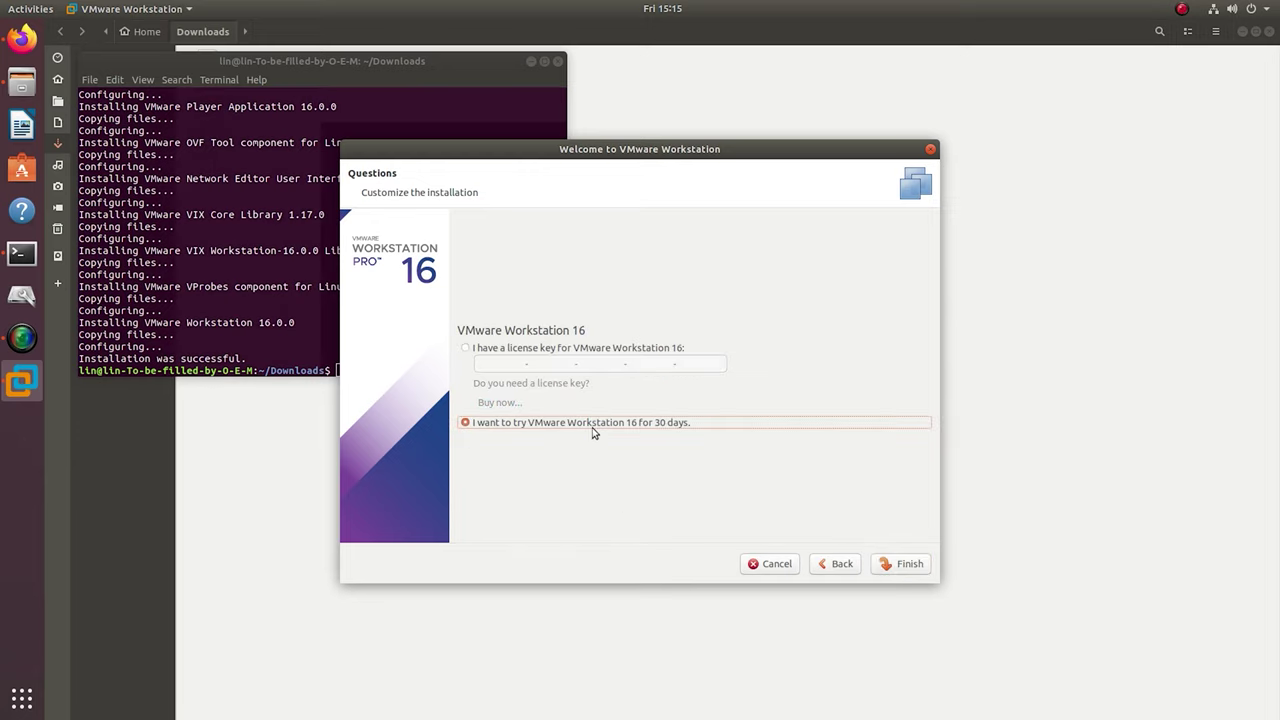
pyautogui.click(902, 568)
pyautogui.write('••')
pyautogui.click(727, 471)
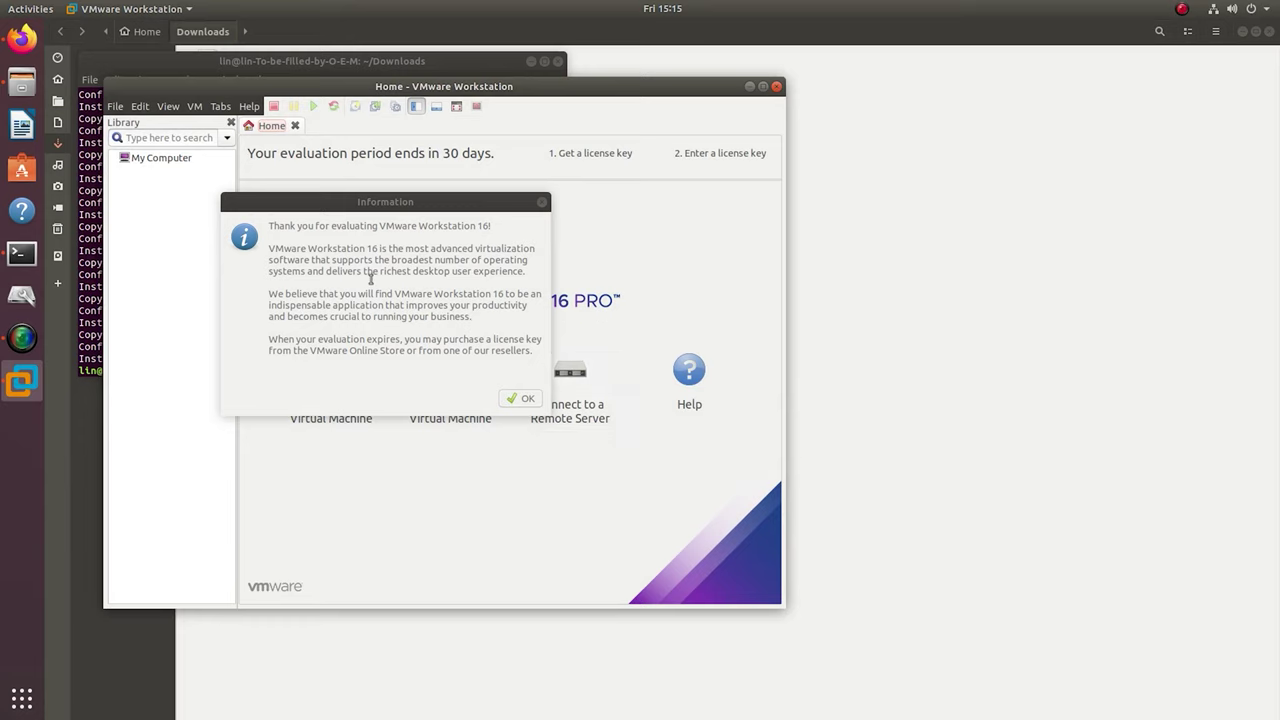
pyautogui.click(516, 399)
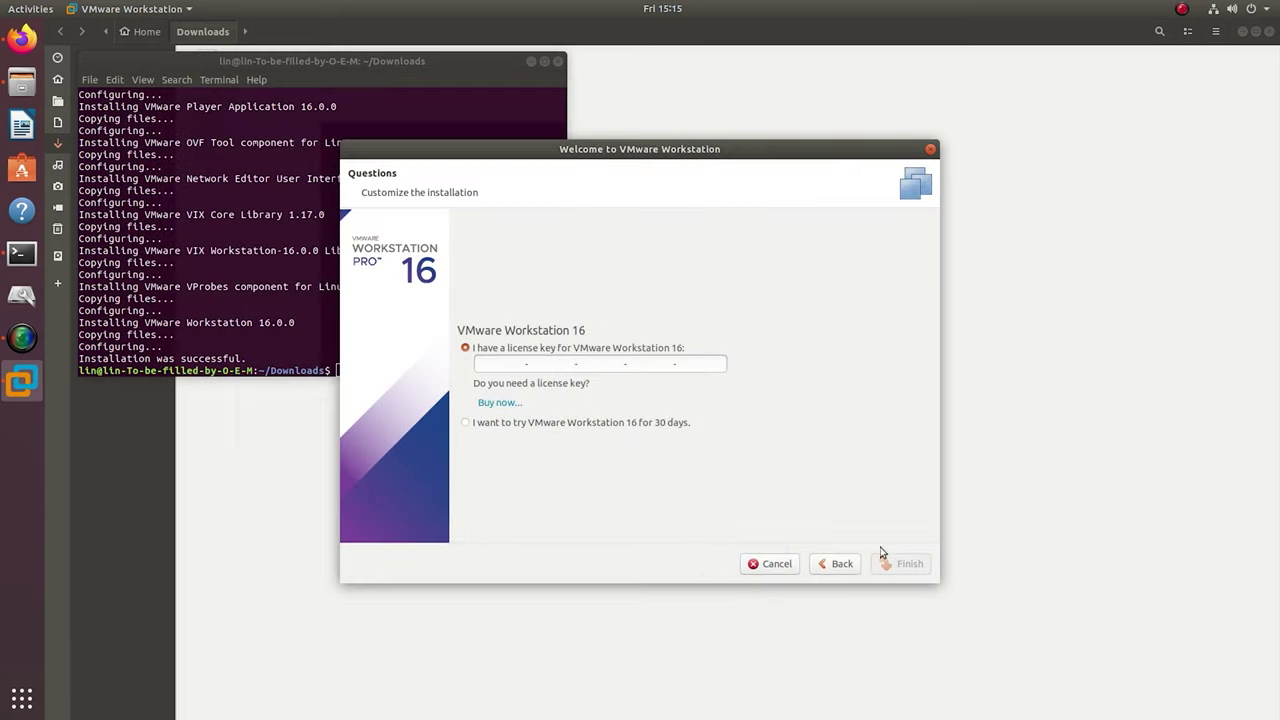
pyautogui.click(592, 428)
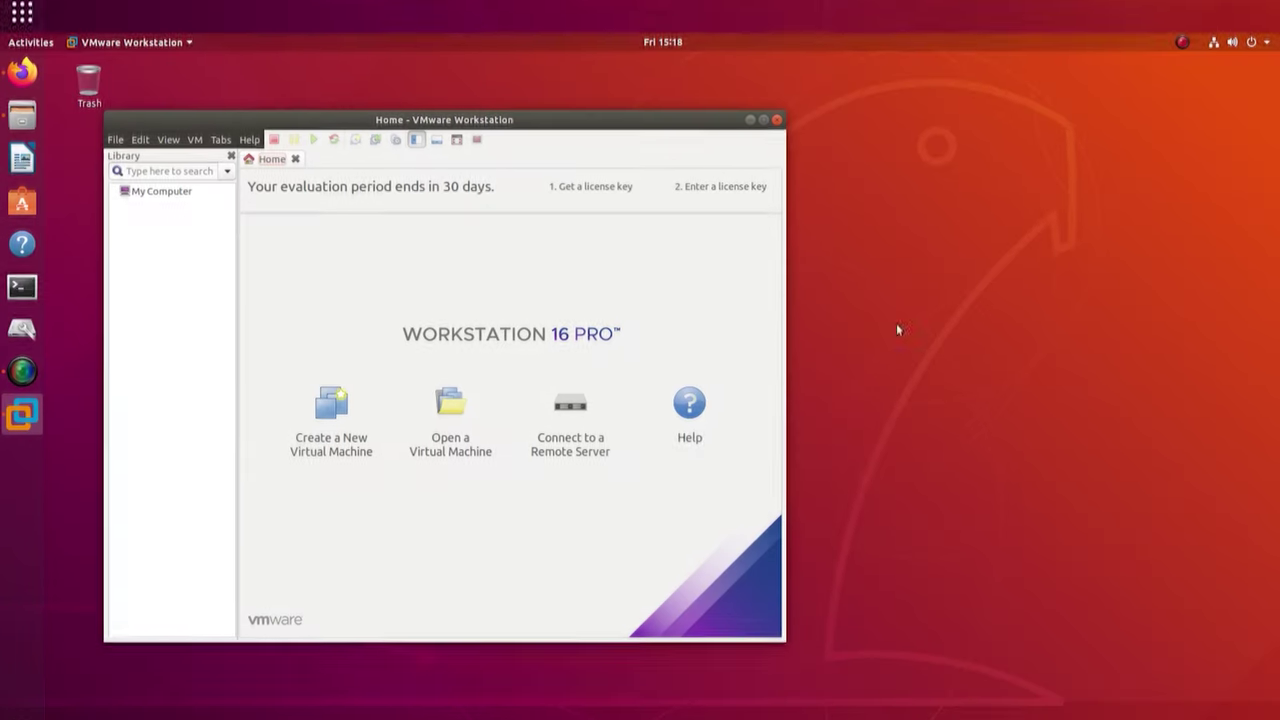
# Step: Switch to Firefox and choose the Windows 10 edition on Microsoft's ISO download page, confirming the selection
pyautogui.click(16, 44)
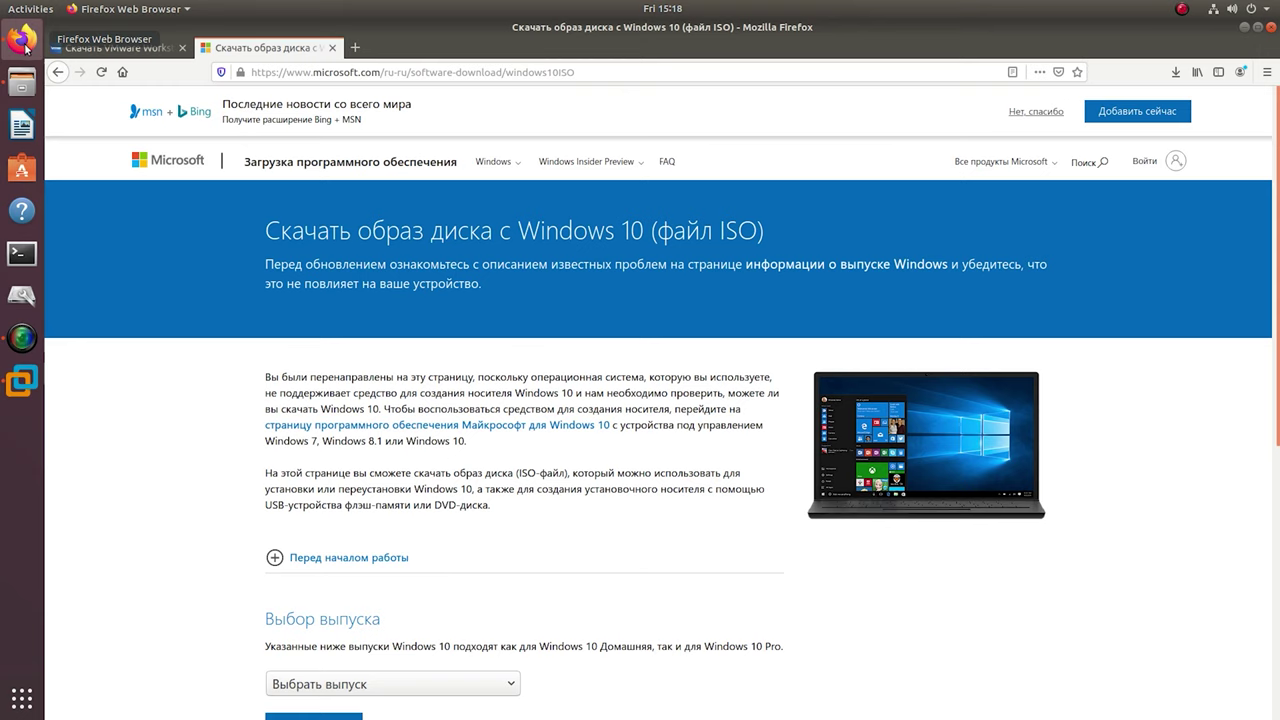
pyautogui.scroll(-3, 395, 231)
pyautogui.click(400, 532)
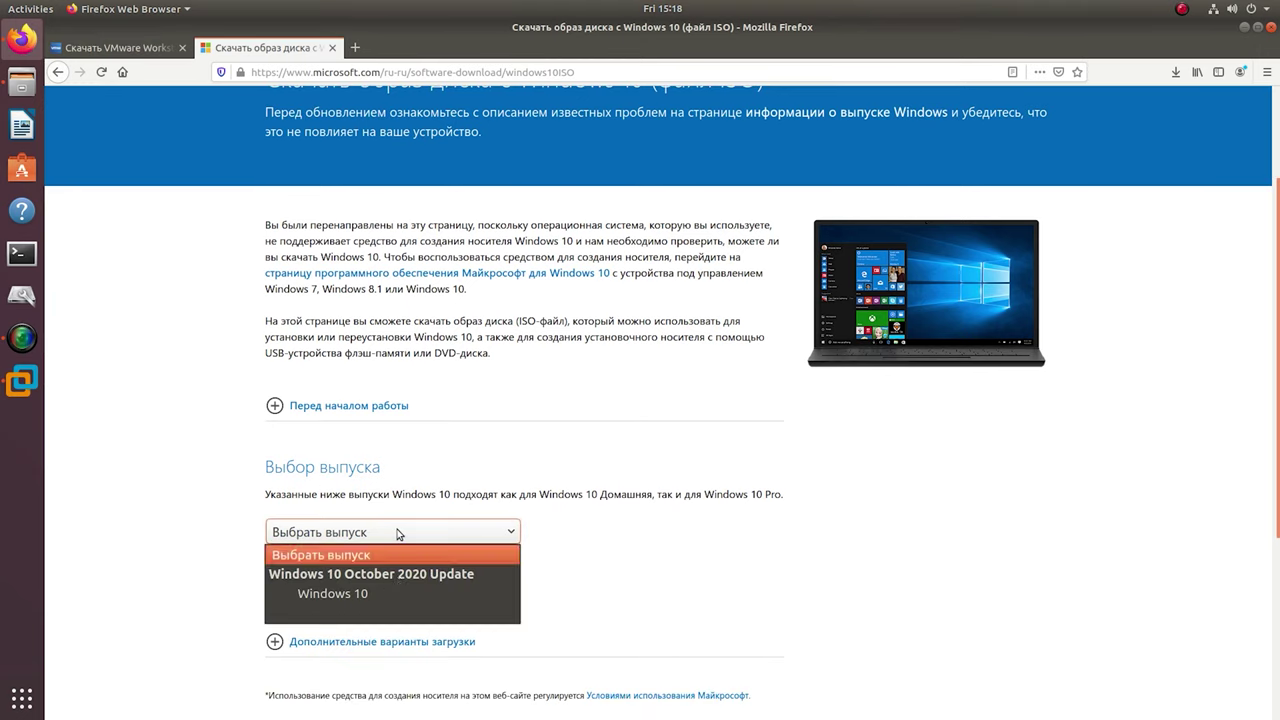
pyautogui.click(400, 594)
pyautogui.scroll(-2, 425, 540)
pyautogui.click(425, 530)
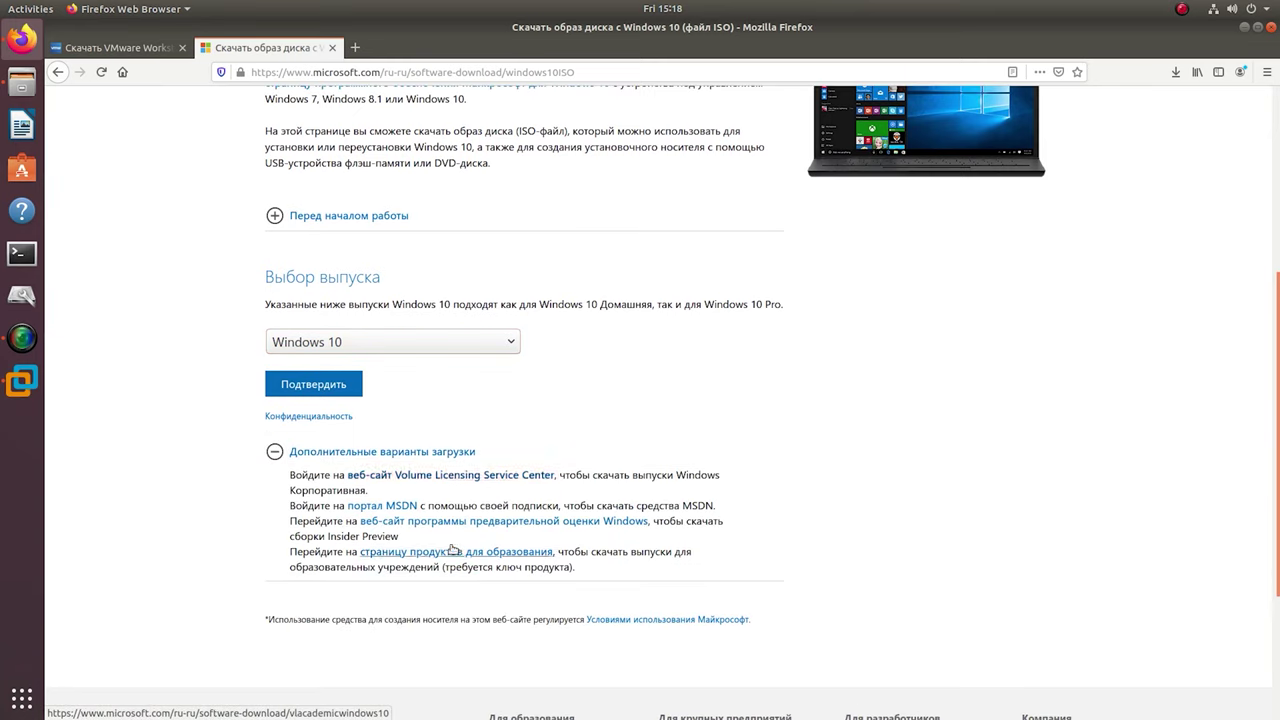
pyautogui.click(324, 388)
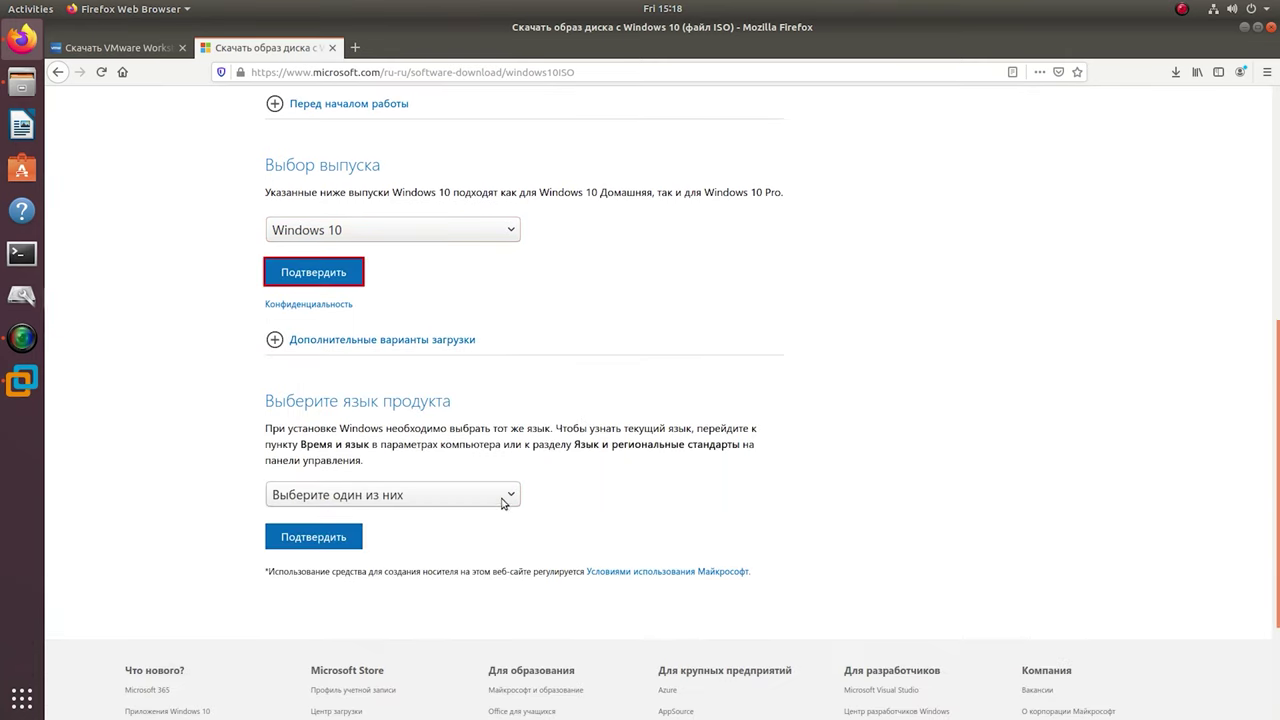
# Step: Set the Windows 10 product language to Russian and confirm it
pyautogui.click(505, 494)
pyautogui.scroll(-4, 420, 380)
pyautogui.click(330, 326)
pyautogui.click(318, 540)
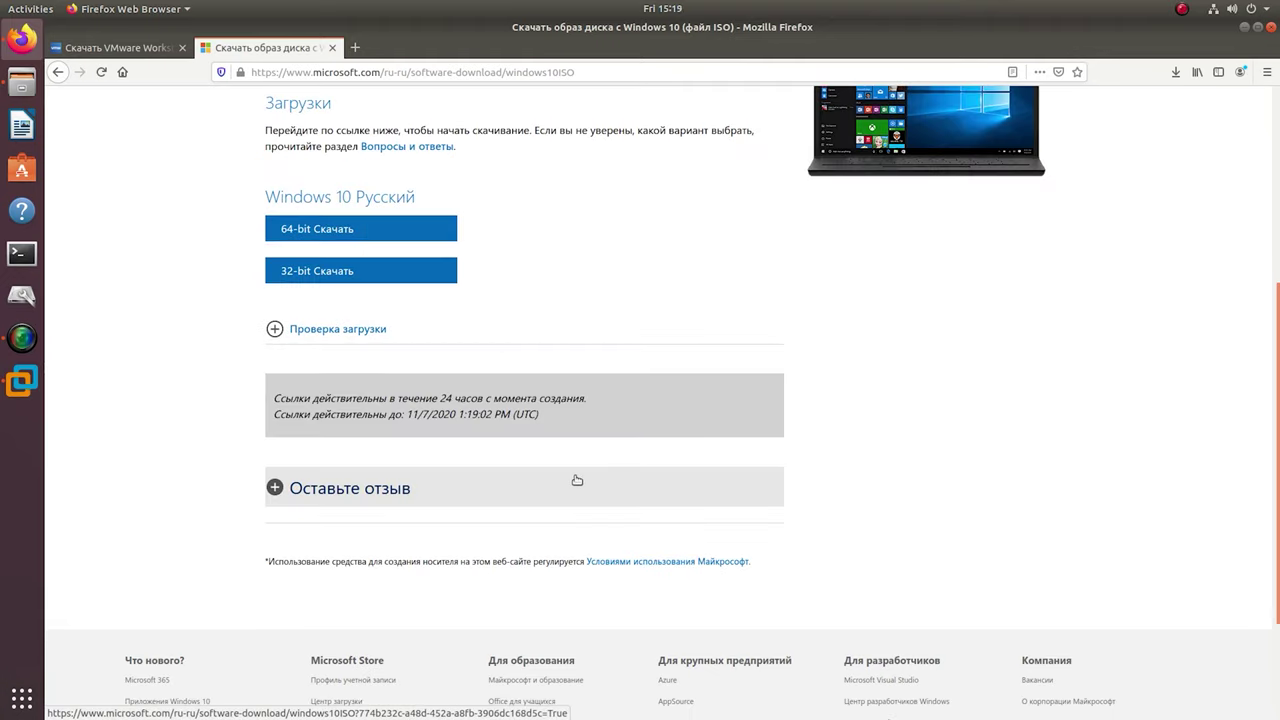
# Step: Download the 64-bit Russian Windows 10 ISO, saving the file, and show the browser's recent downloads
pyautogui.click(310, 228)
pyautogui.click(348, 285)
pyautogui.click(605, 332)
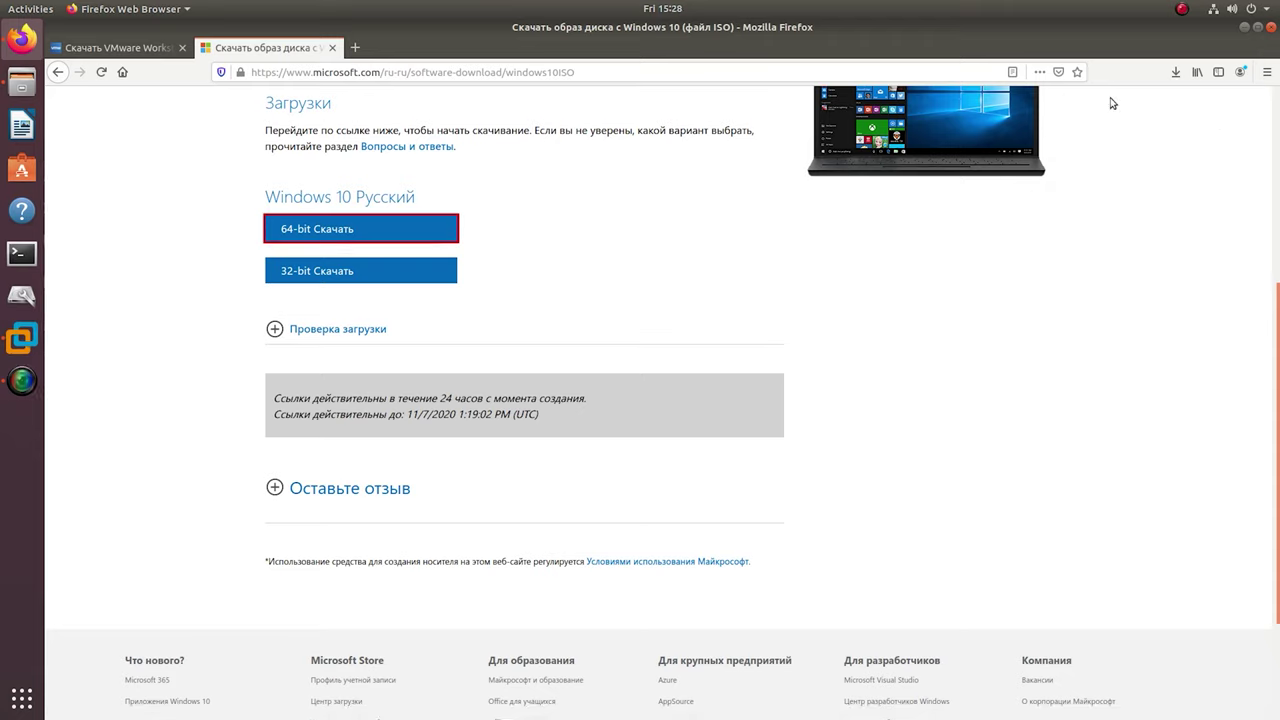
pyautogui.click(1177, 72)
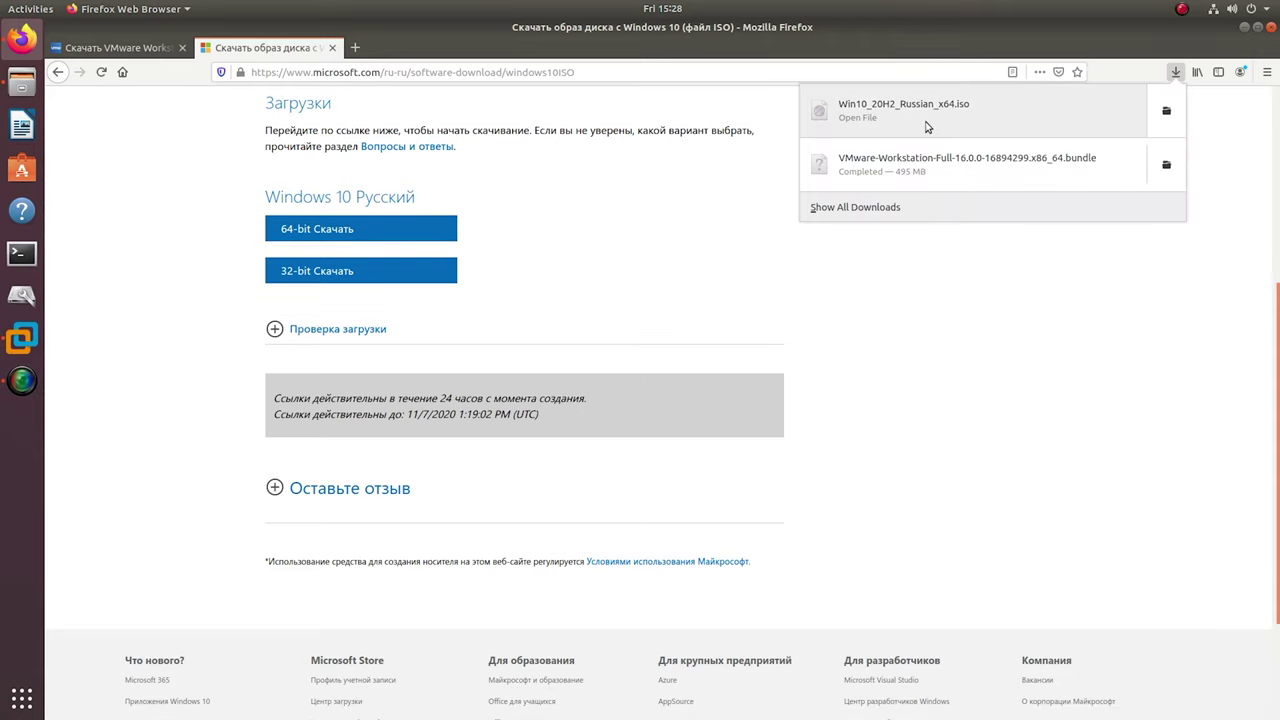
# Step: Close VMware Workstation and relaunch it with root privileges from a terminal using sudo vmware
pyautogui.press('Escape')
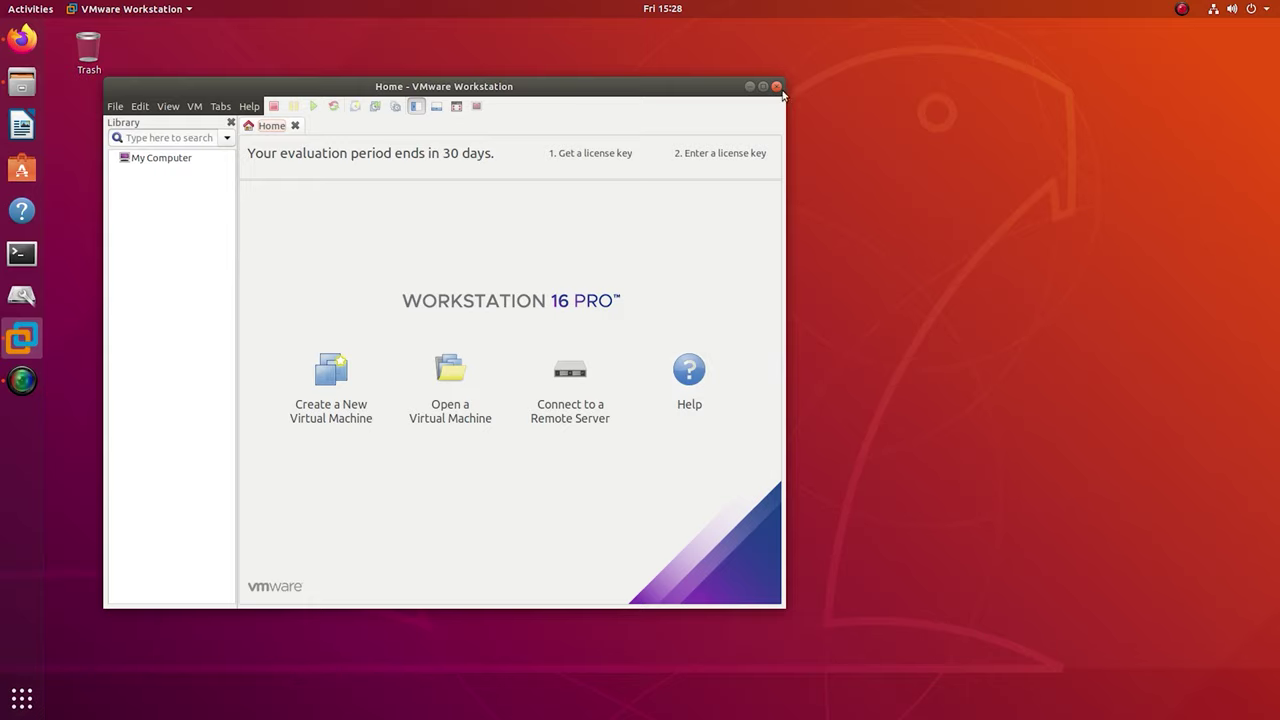
pyautogui.click(777, 86)
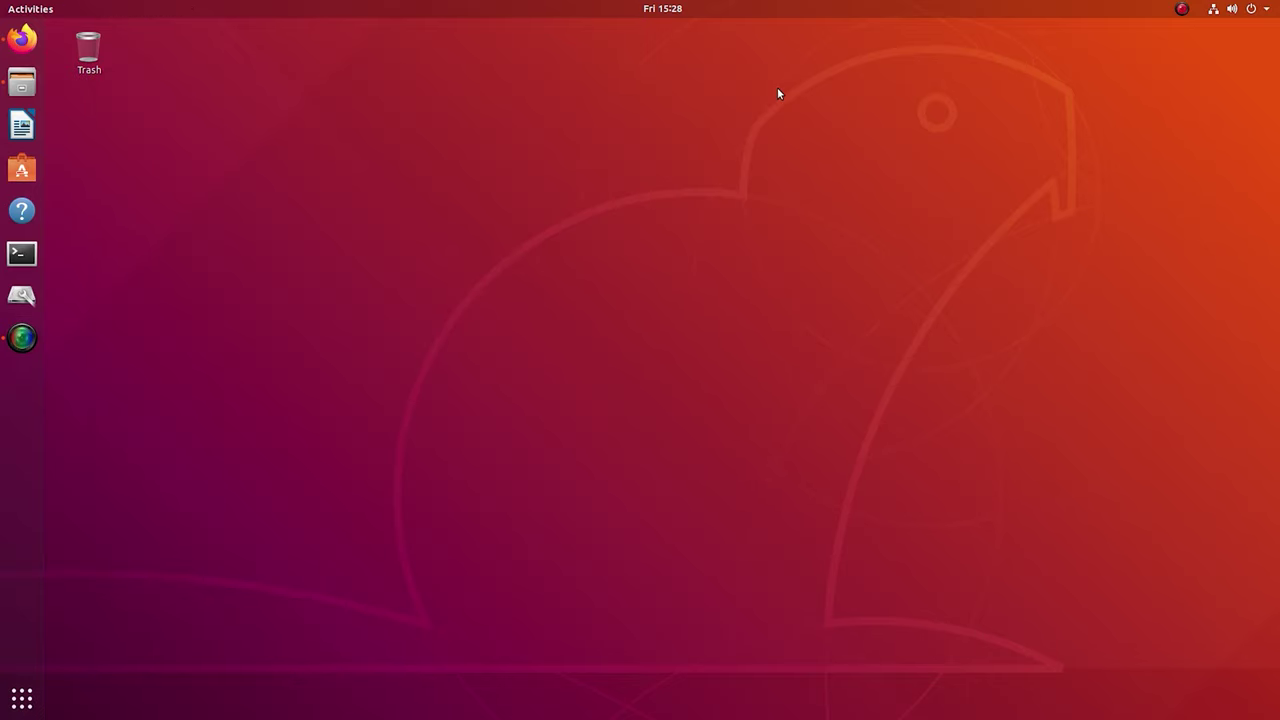
pyautogui.click(22, 253)
pyautogui.write('sudo vmware')
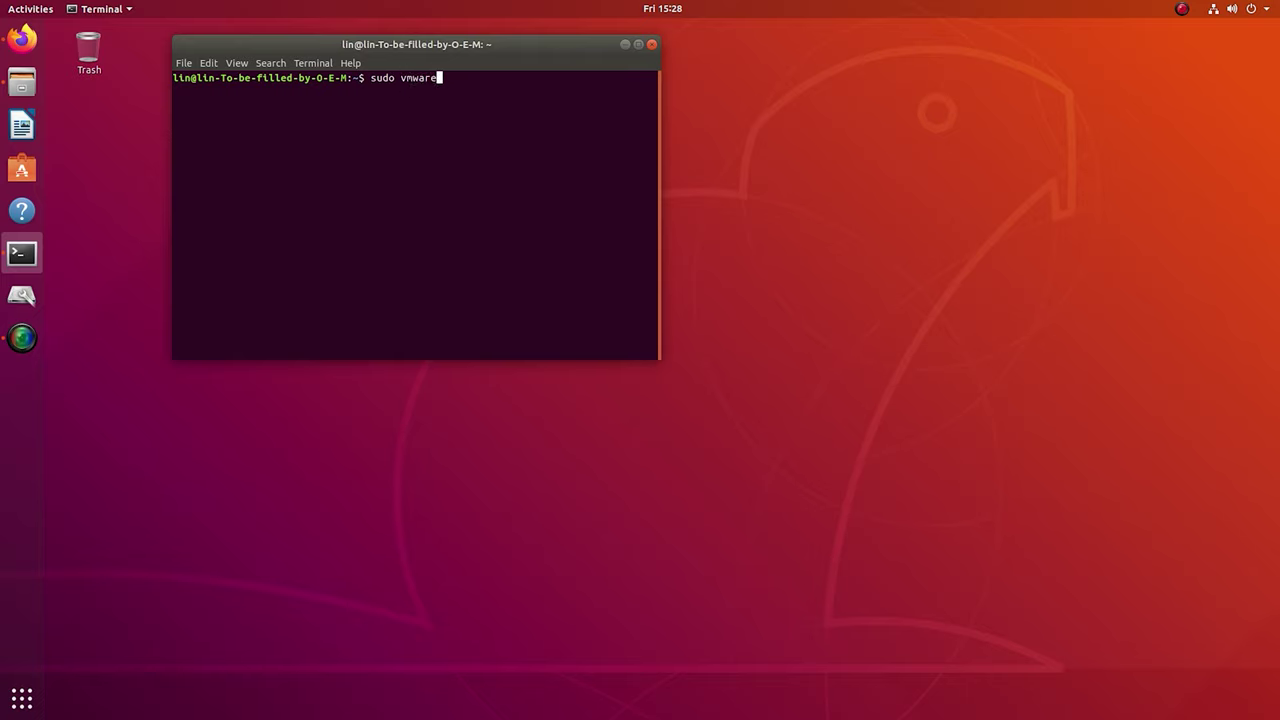
pyautogui.press('Return')
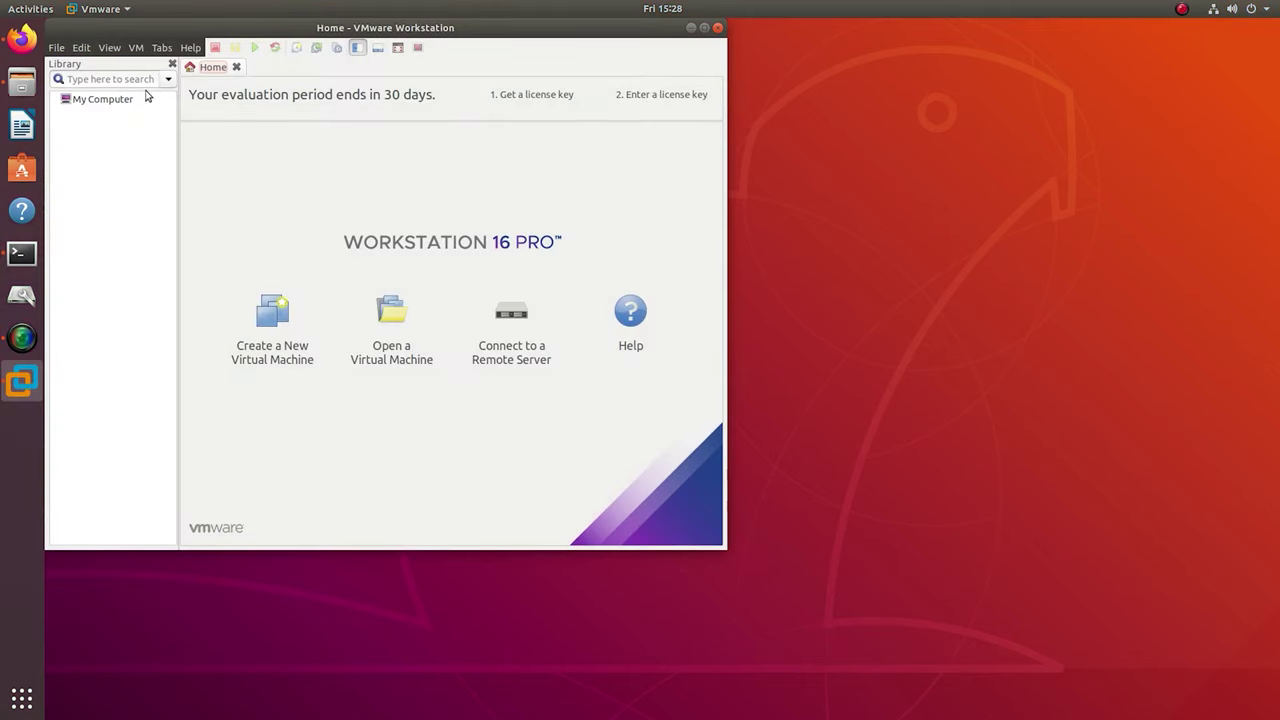
# Step: Start creating a new virtual machine with the Typical (recommended) configuration
pyautogui.click(57, 48)
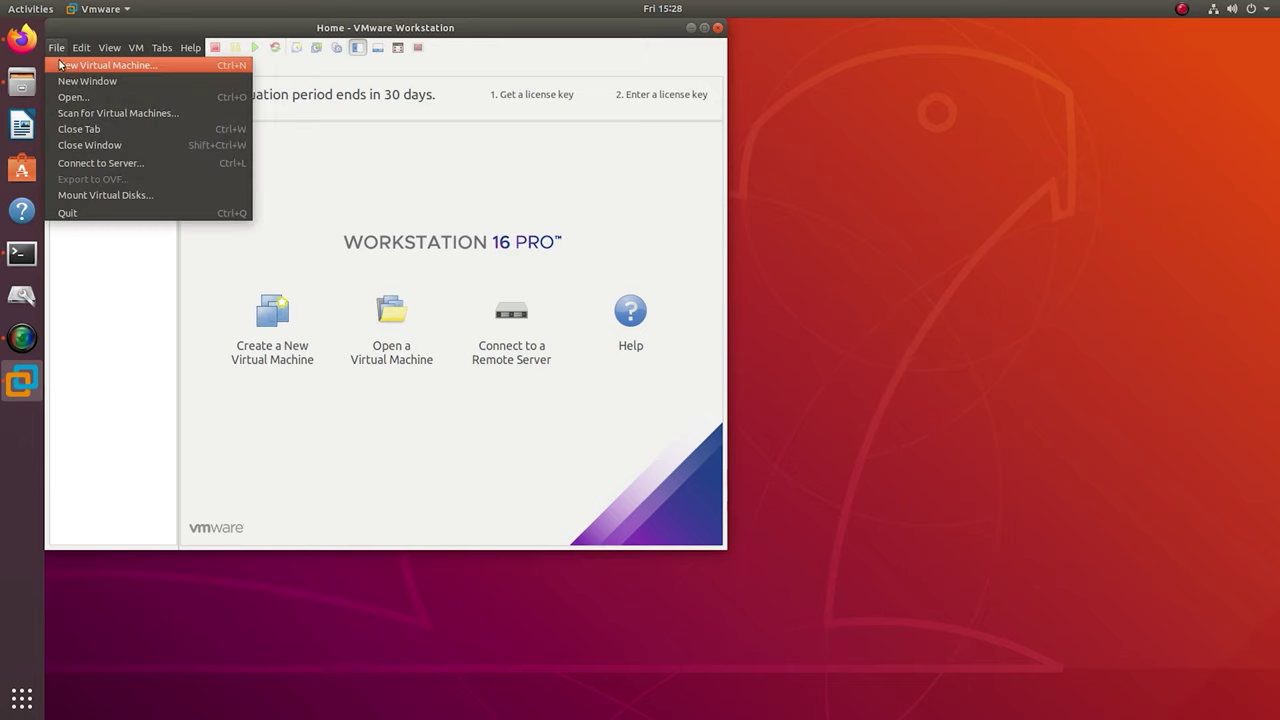
pyautogui.click(118, 70)
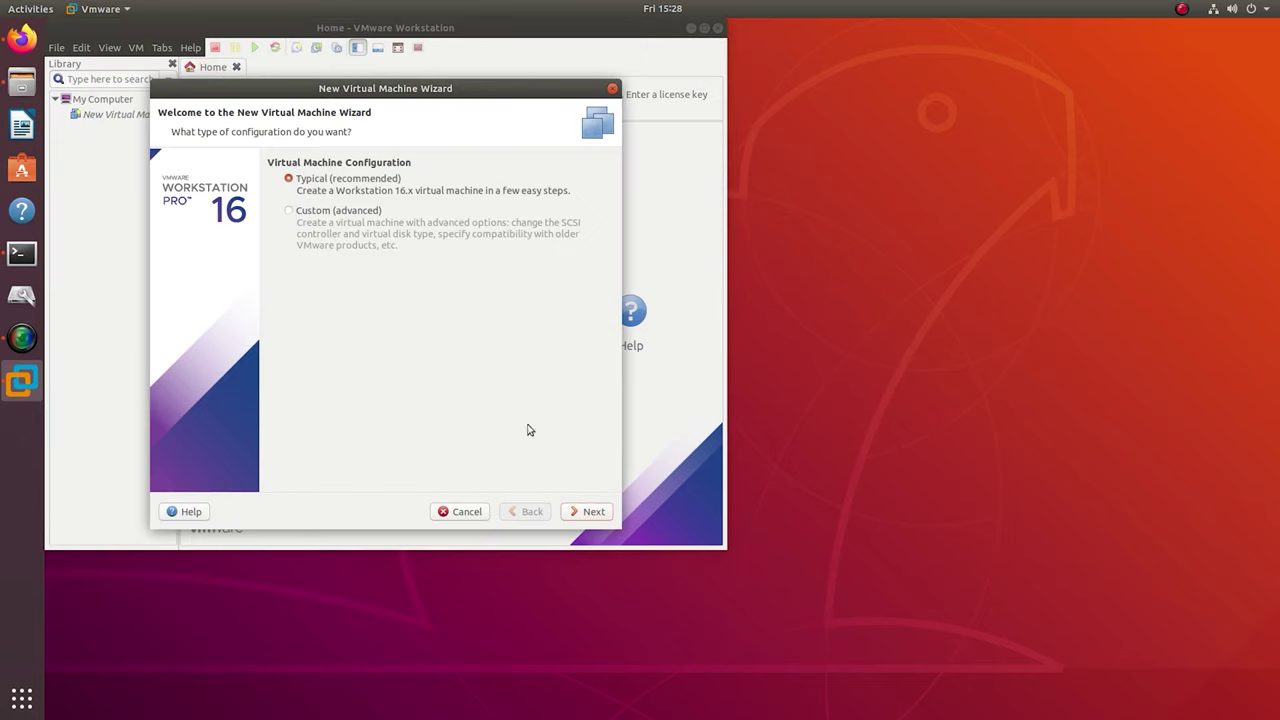
pyautogui.click(585, 512)
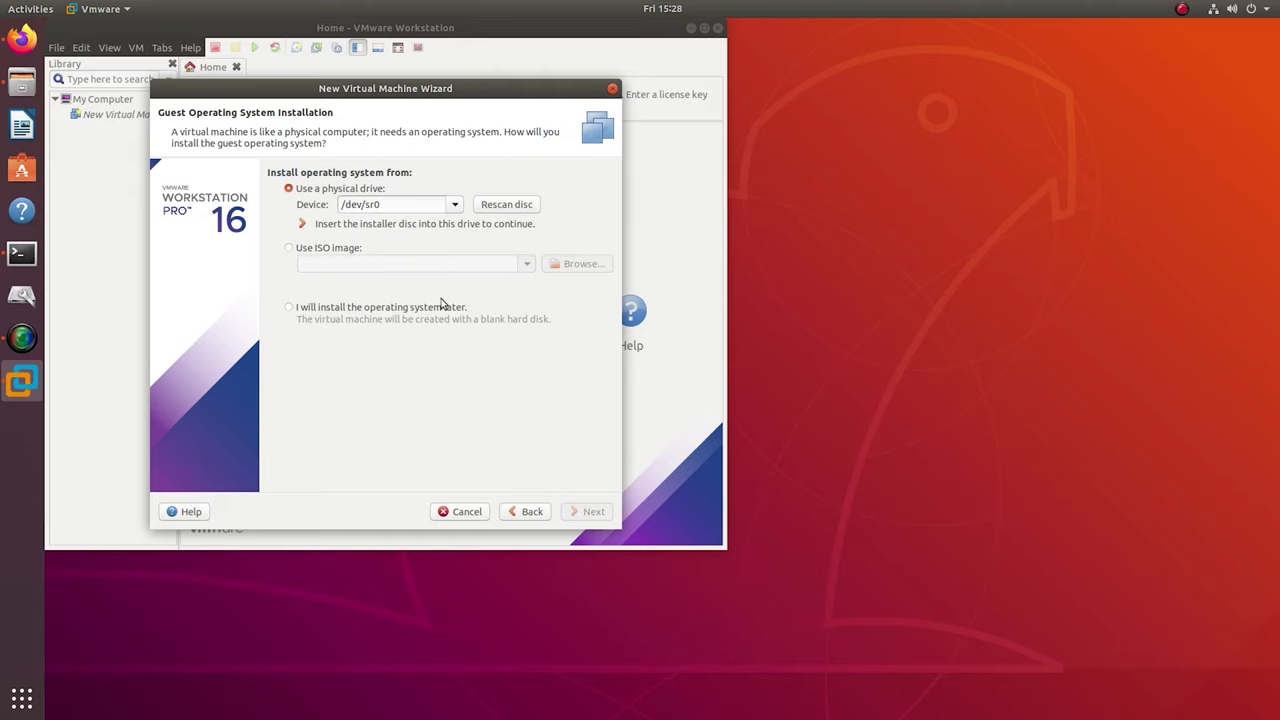
# Step: Install the guest operating system from the ISO image Win10_20H2_Russian_x64.iso in Downloads
pyautogui.click(293, 252)
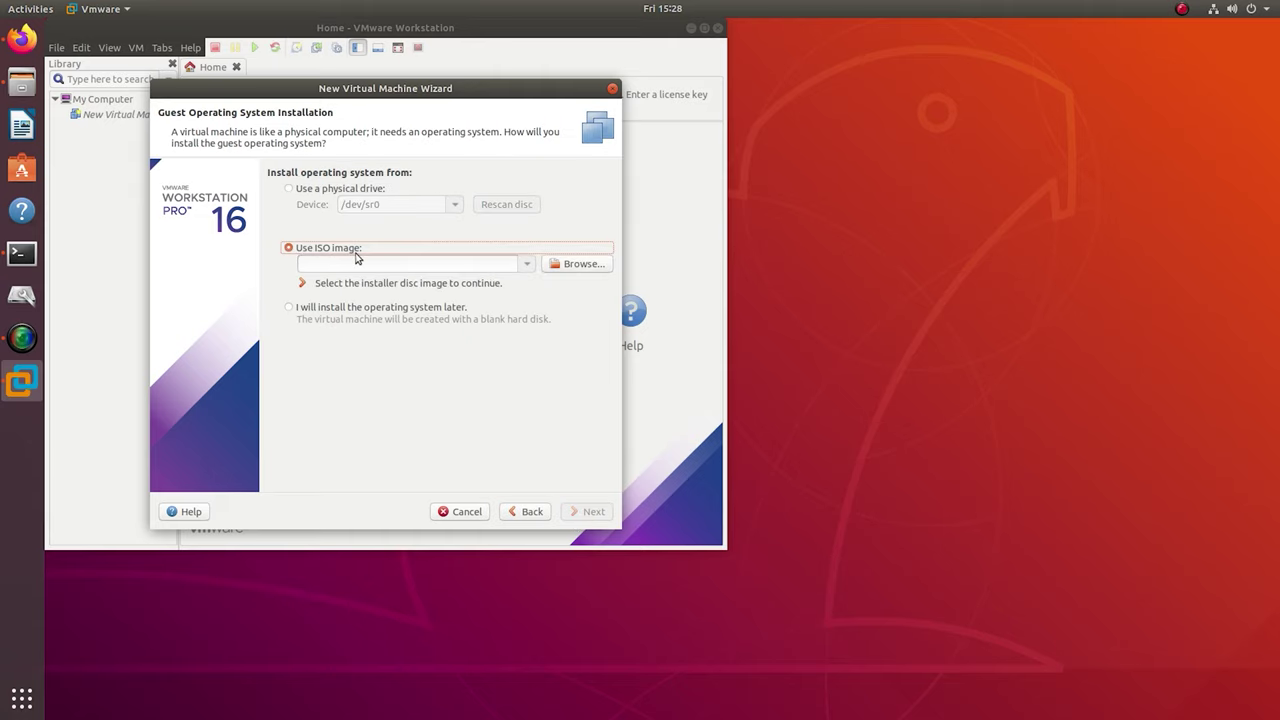
pyautogui.click(578, 264)
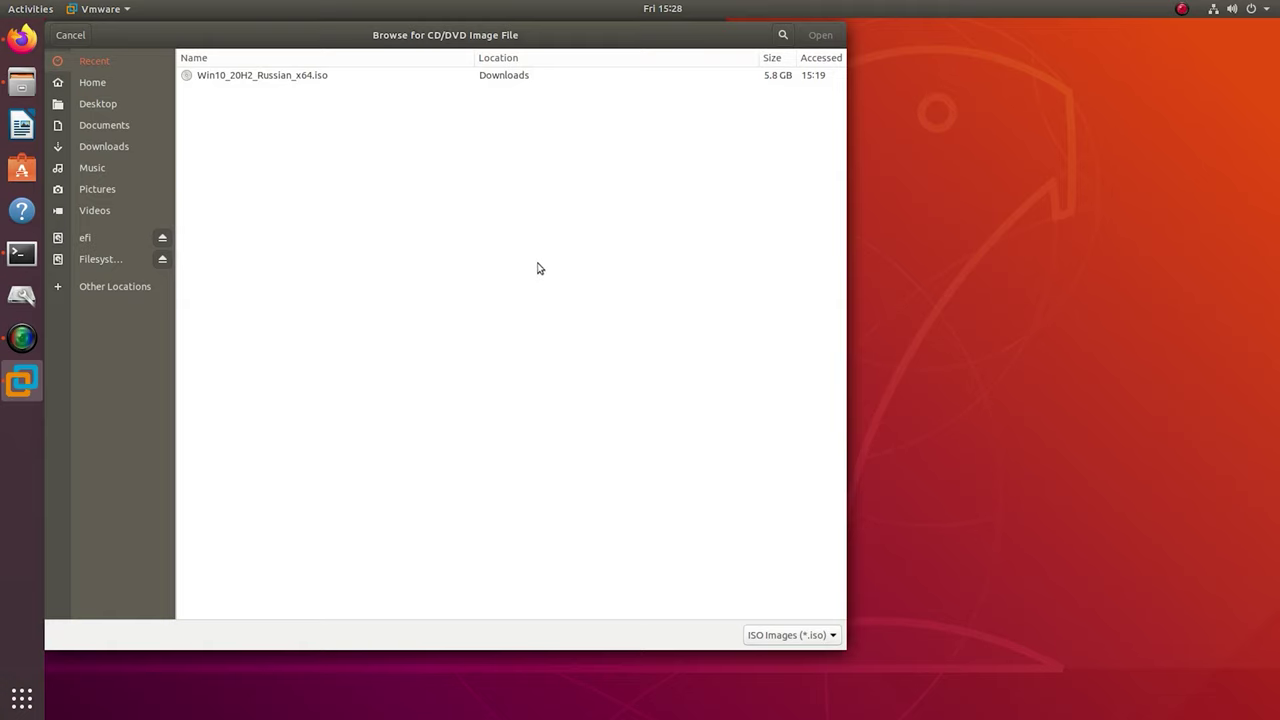
pyautogui.click(232, 78)
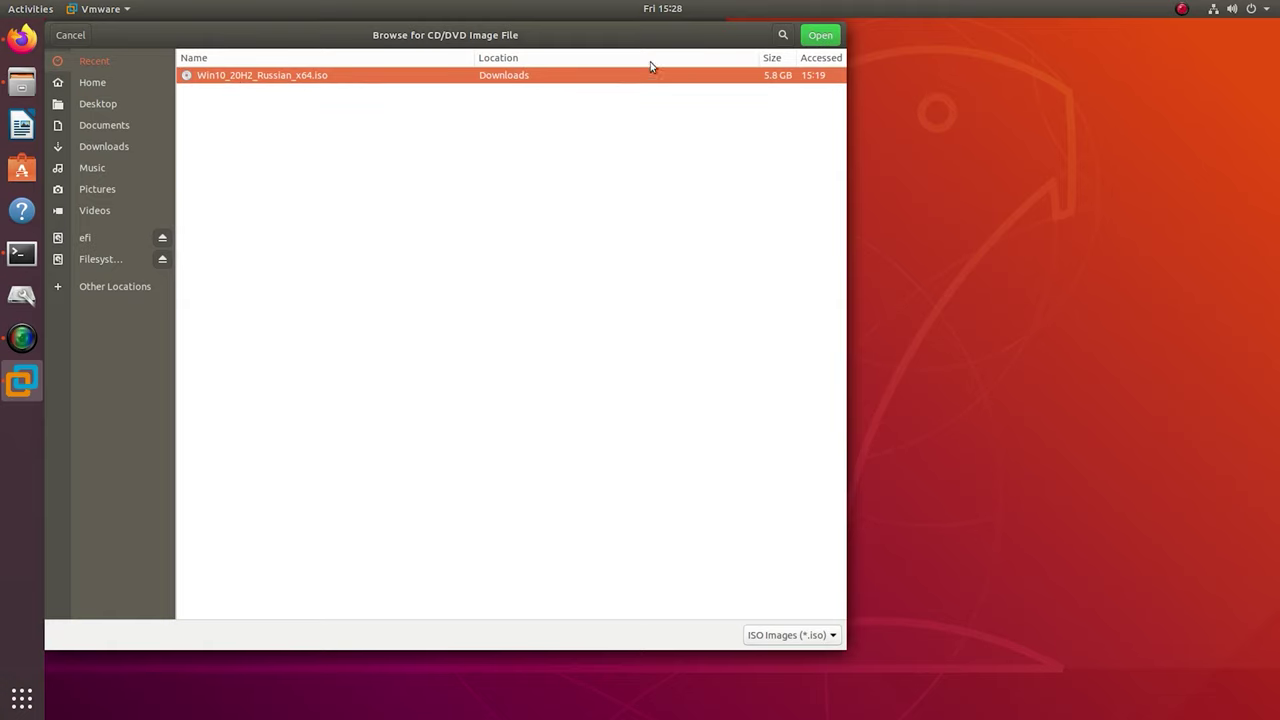
pyautogui.click(814, 40)
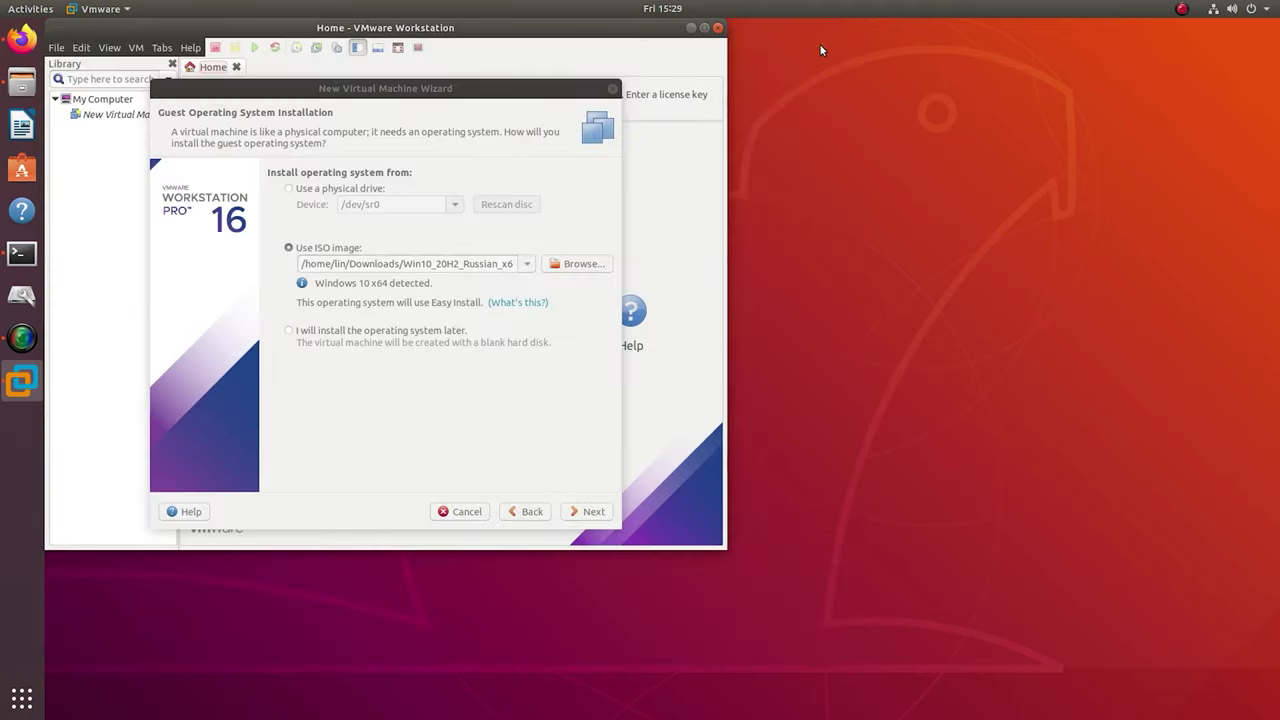
pyautogui.click(592, 512)
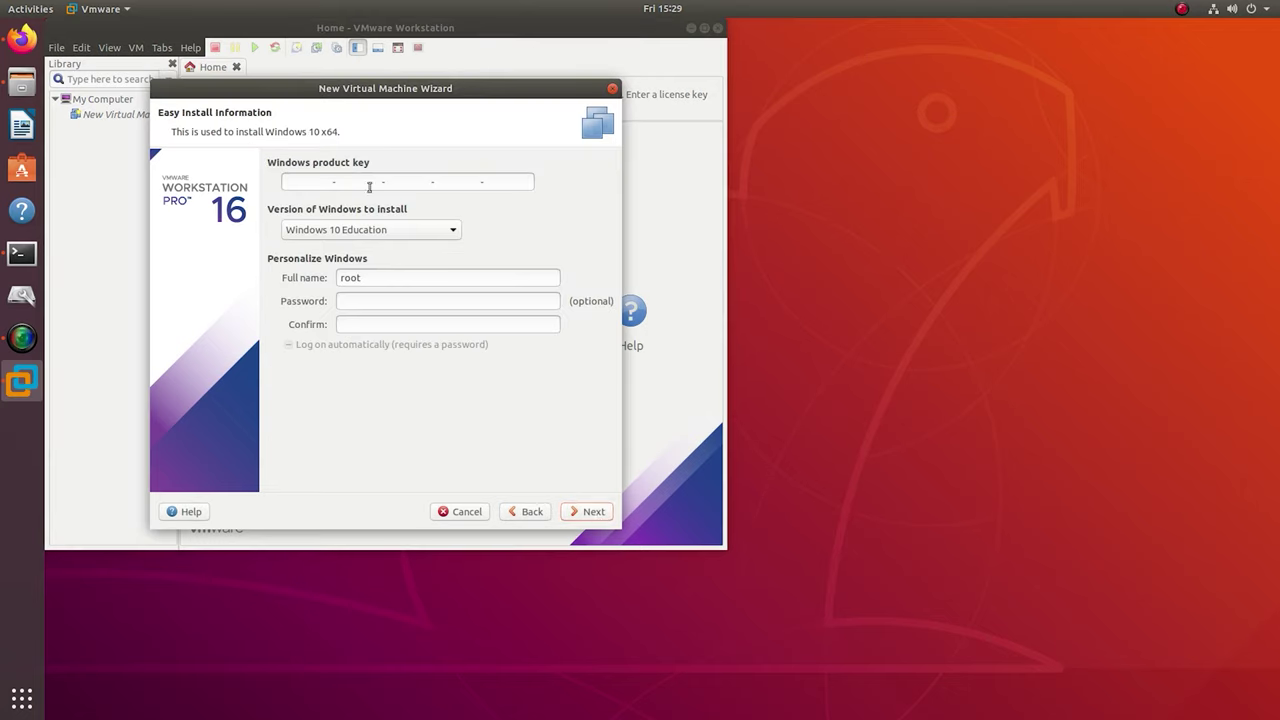
# Step: Set the Windows version to Windows 10 Pro and continue without entering a product key
pyautogui.click(420, 229)
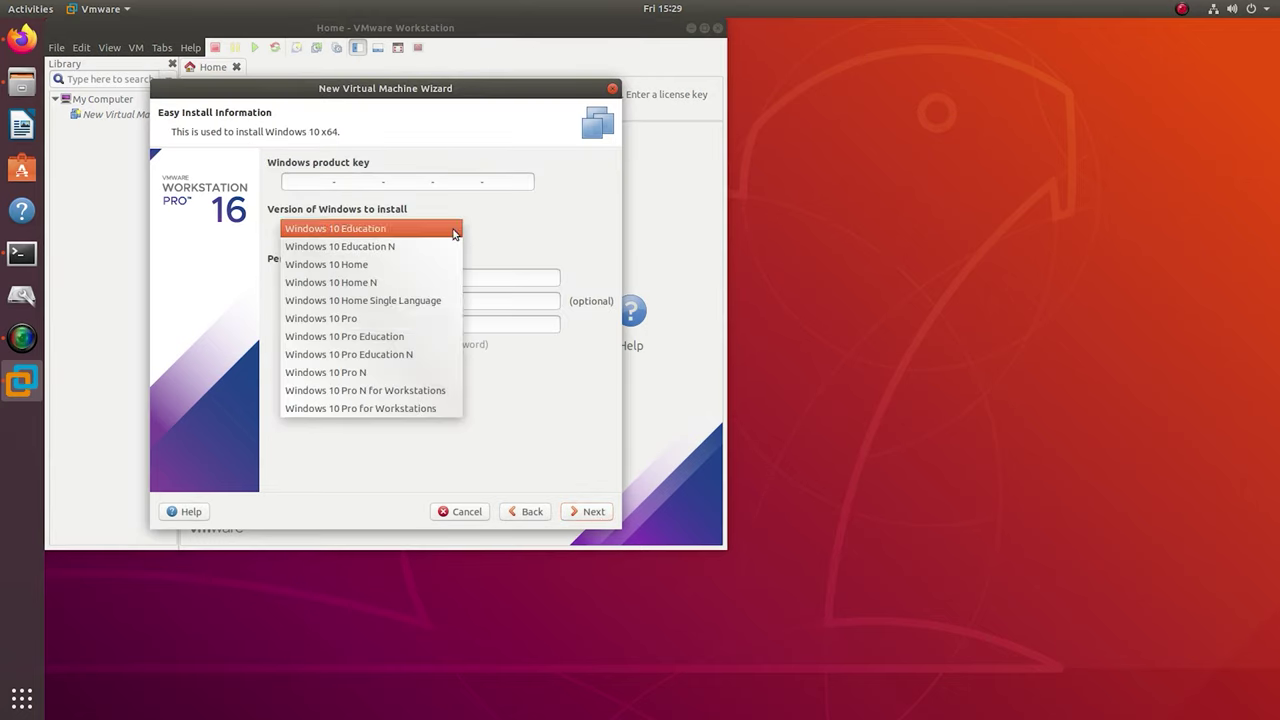
pyautogui.click(357, 318)
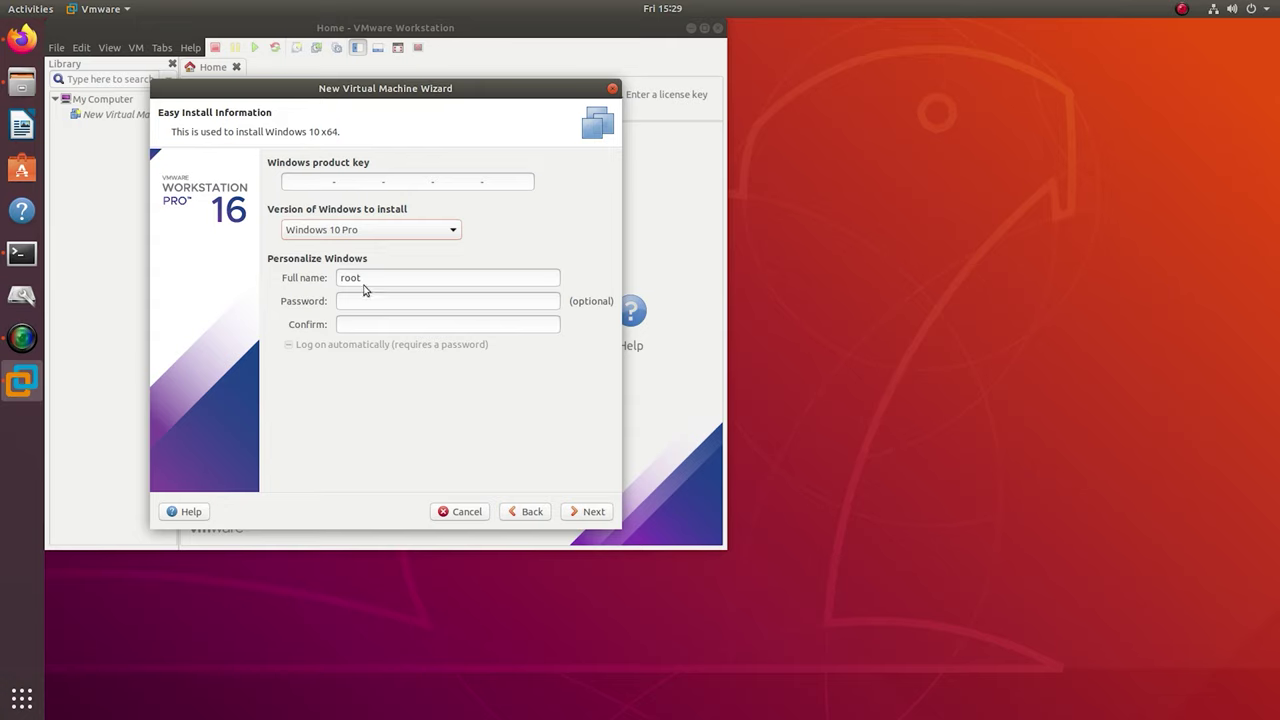
pyautogui.click(588, 512)
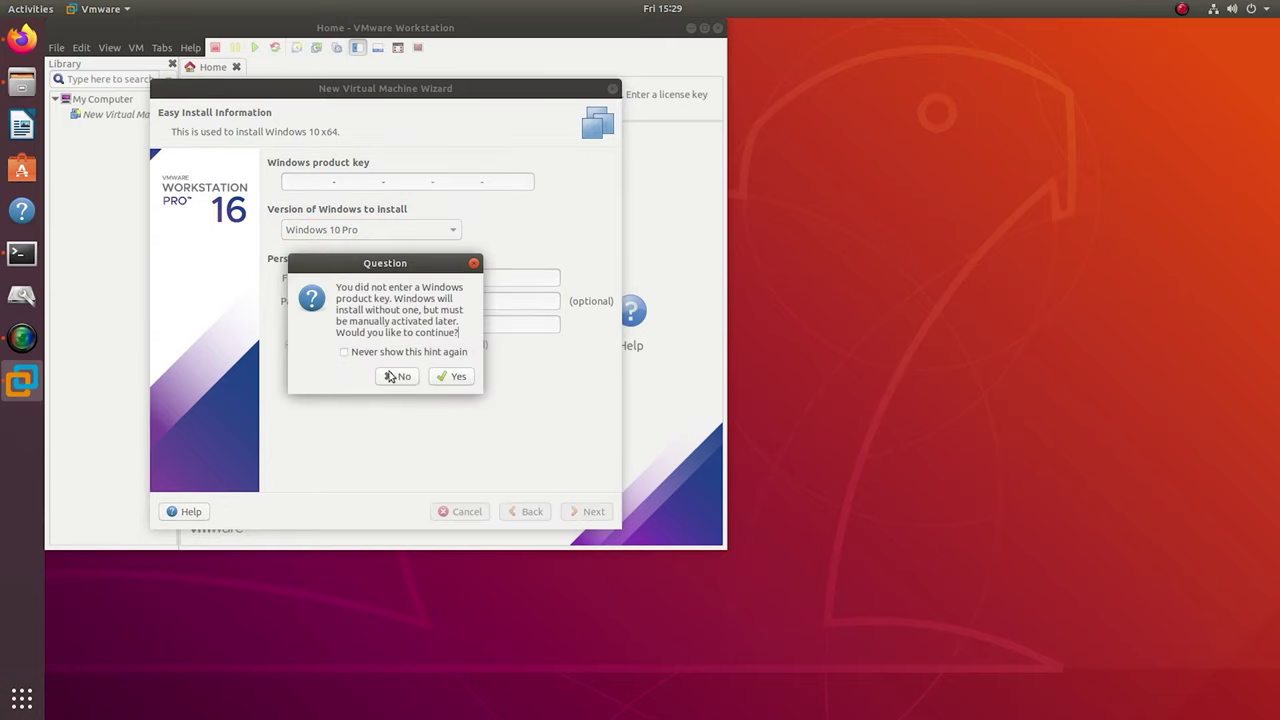
pyautogui.click(454, 379)
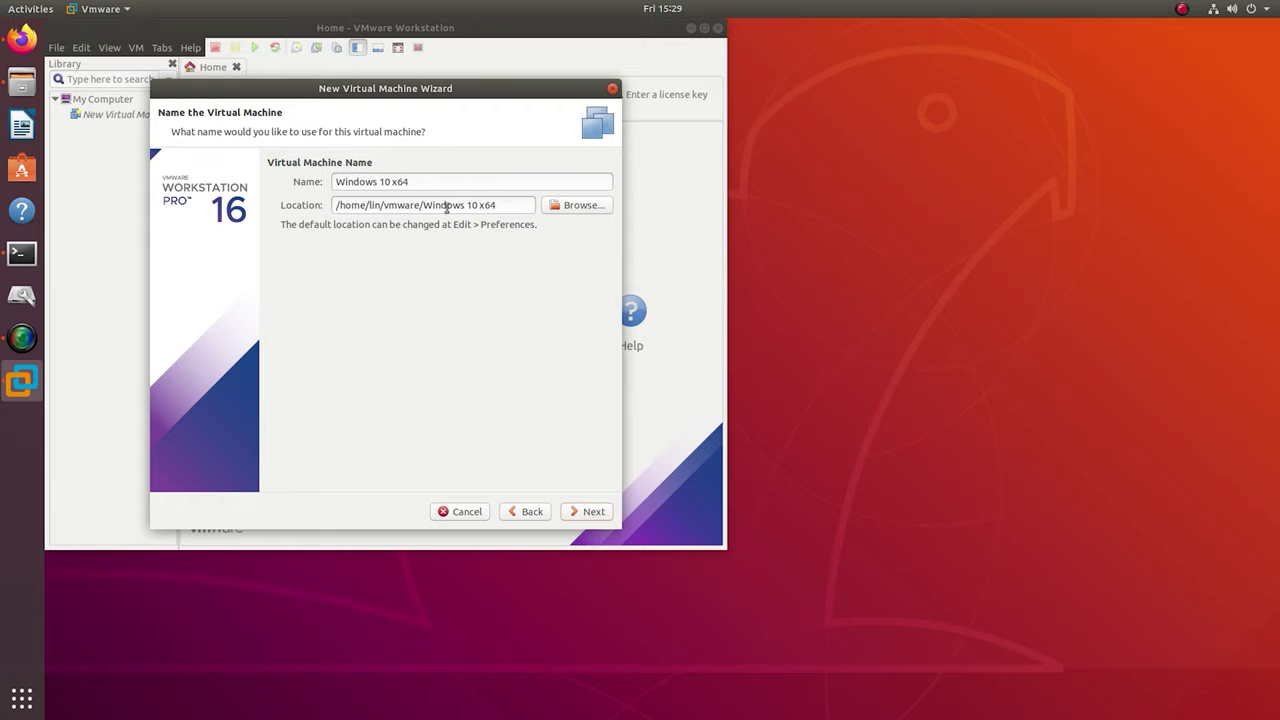
pyautogui.click(575, 205)
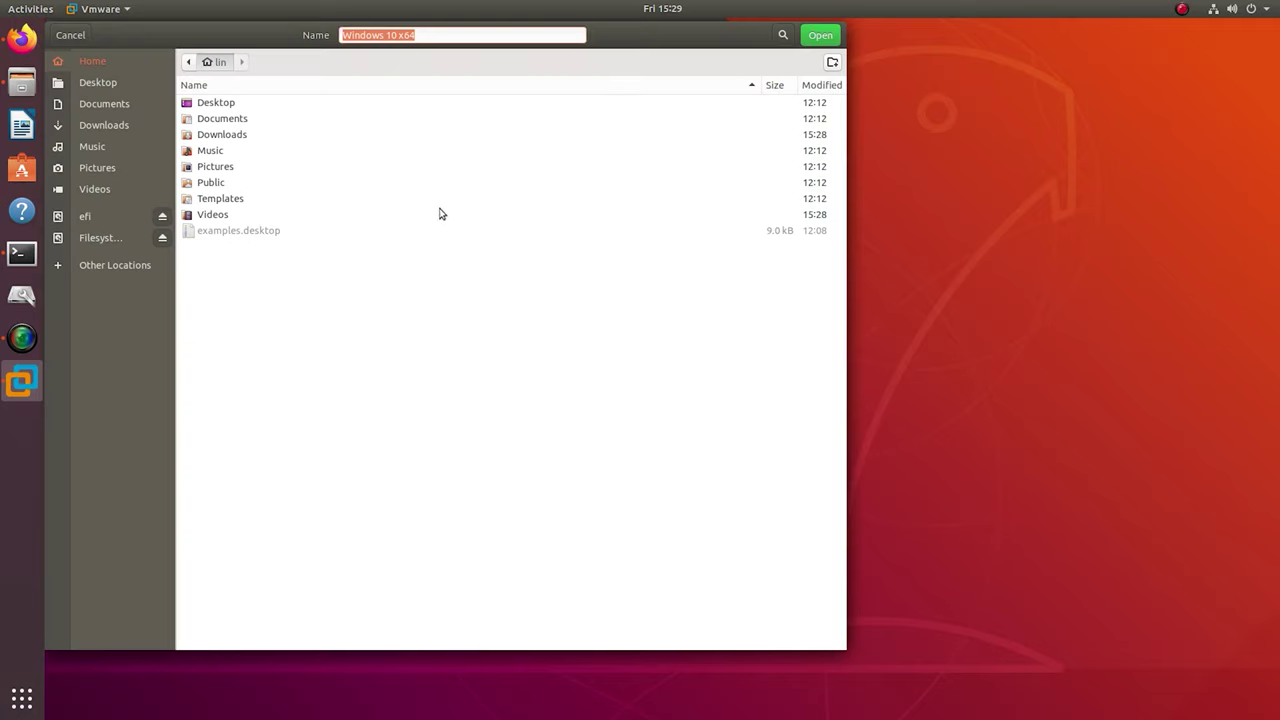
pyautogui.click(119, 270)
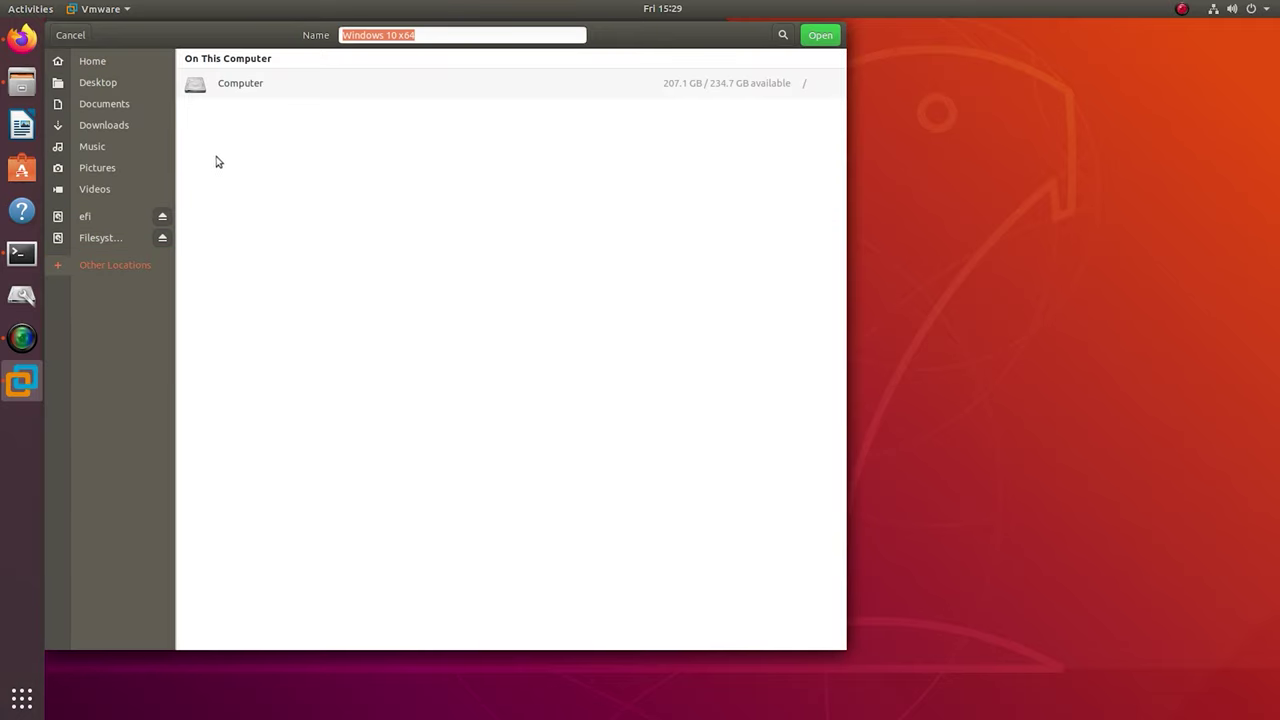
pyautogui.click(251, 88)
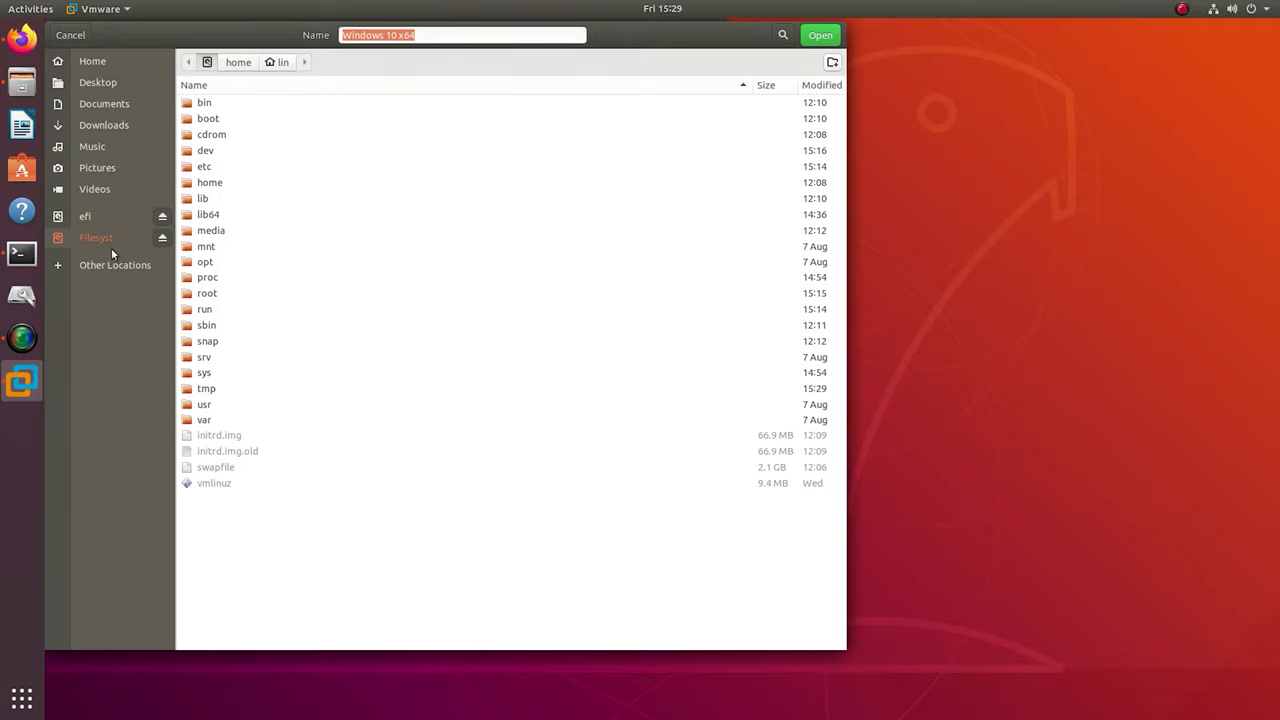
pyautogui.click(105, 266)
pyautogui.click(74, 36)
# Step: Accept the default virtual machine name and location, and specify a 50 GB virtual disk stored as a single file
pyautogui.click(588, 513)
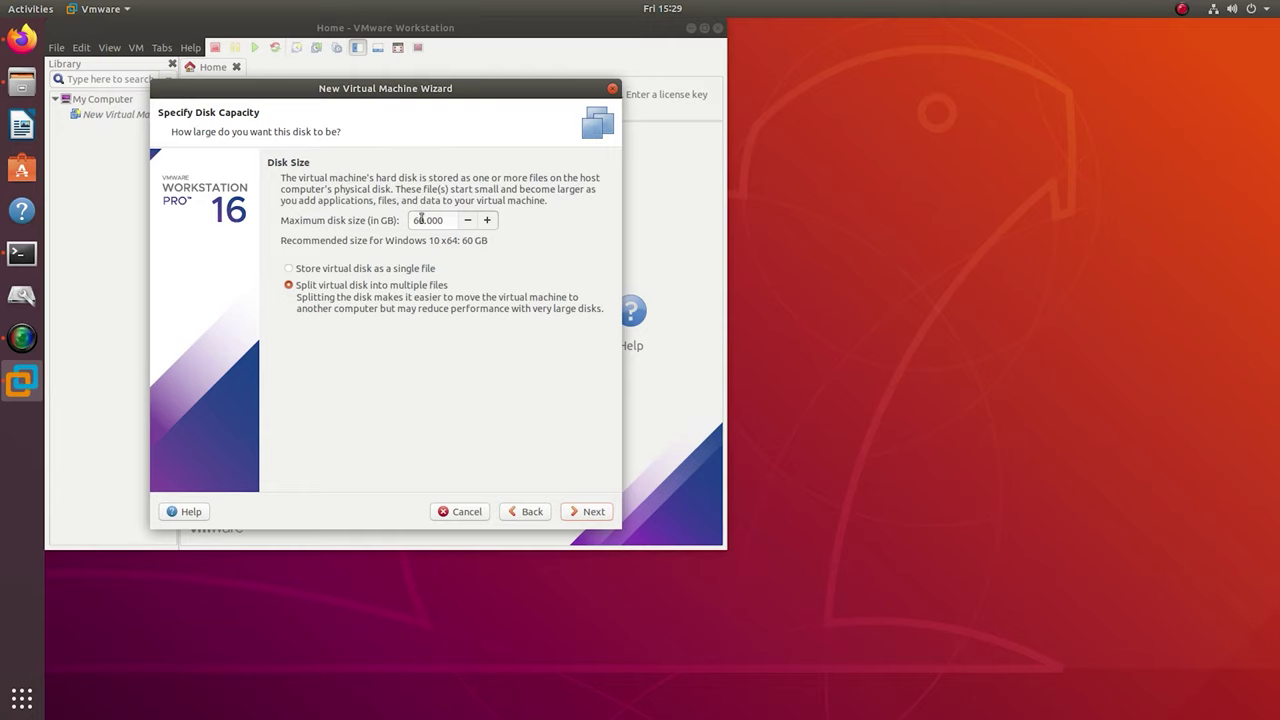
pyautogui.write('5')
pyautogui.click(321, 270)
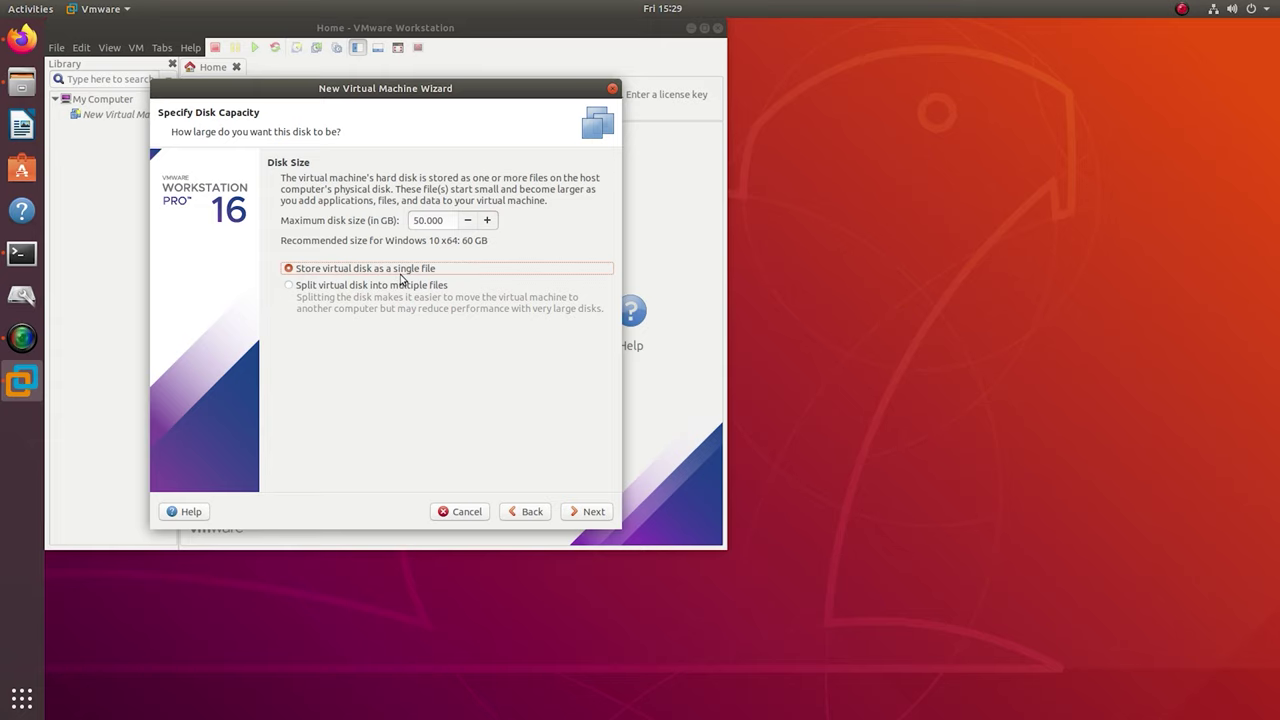
pyautogui.click(582, 515)
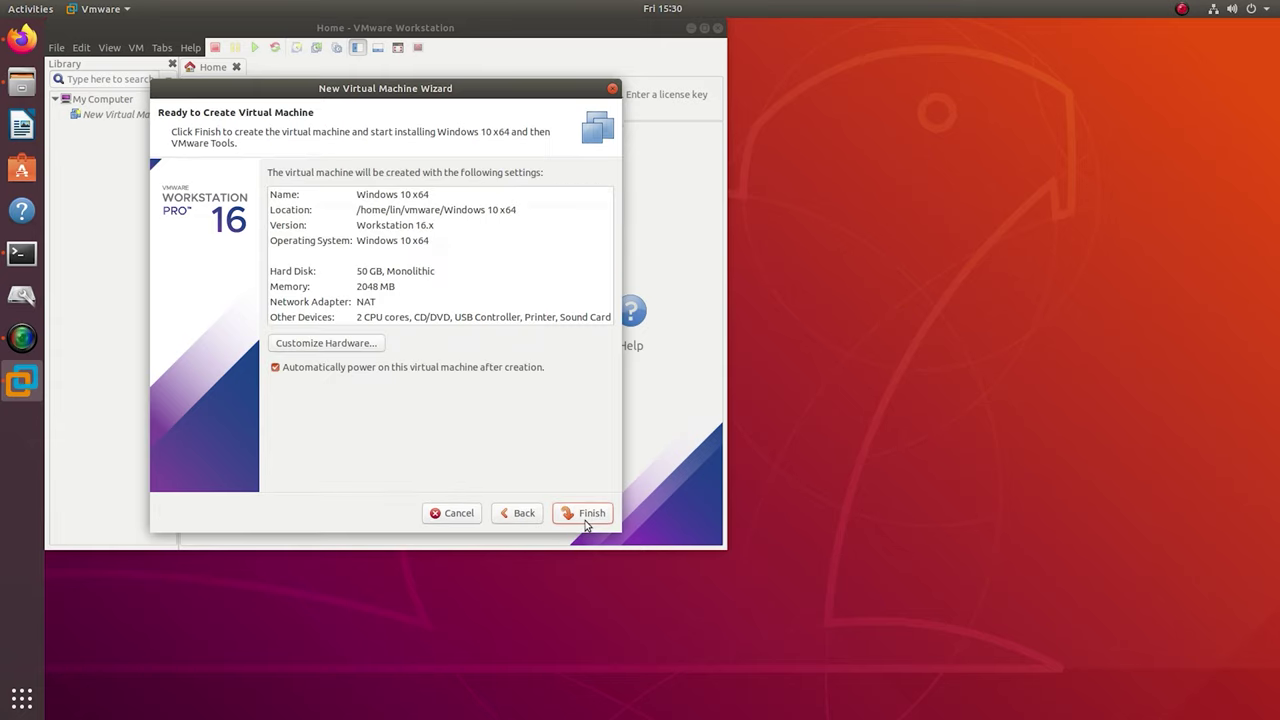
# Step: Customize the hardware to allocate 4096 MB of memory, and finish creating the virtual machine
pyautogui.click(337, 345)
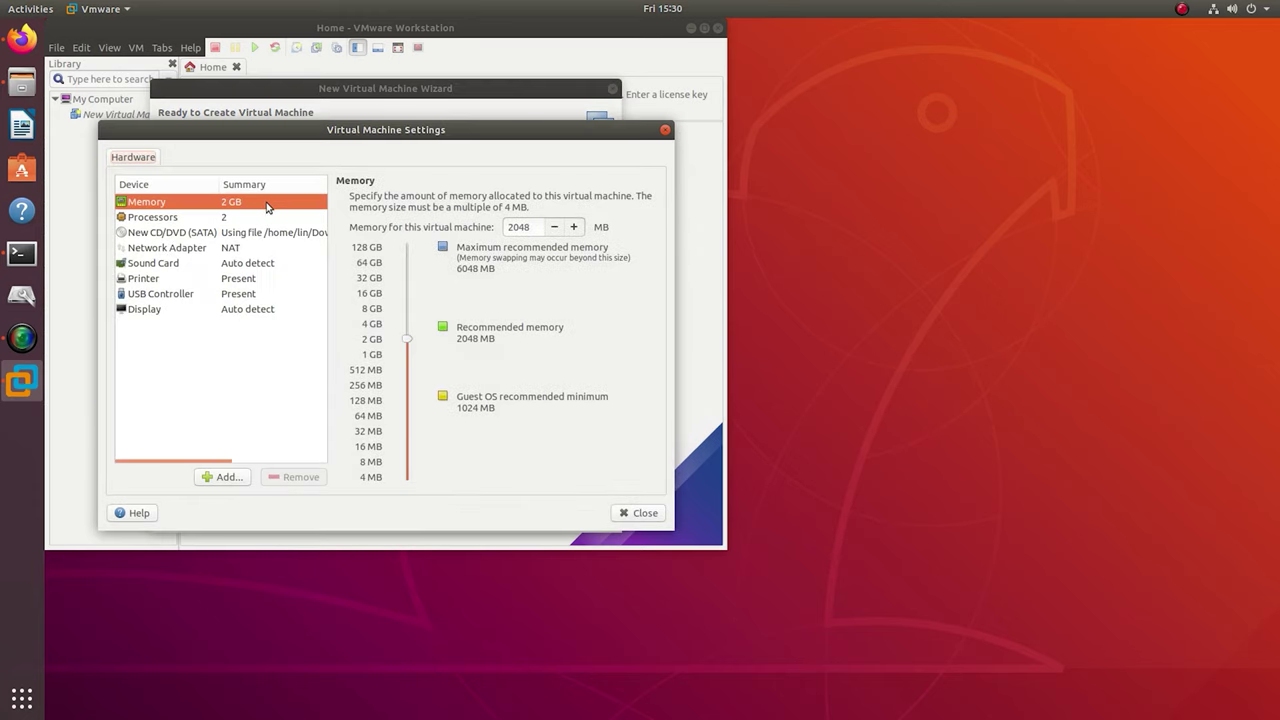
pyautogui.moveTo(407, 341); pyautogui.dragTo(408, 330)
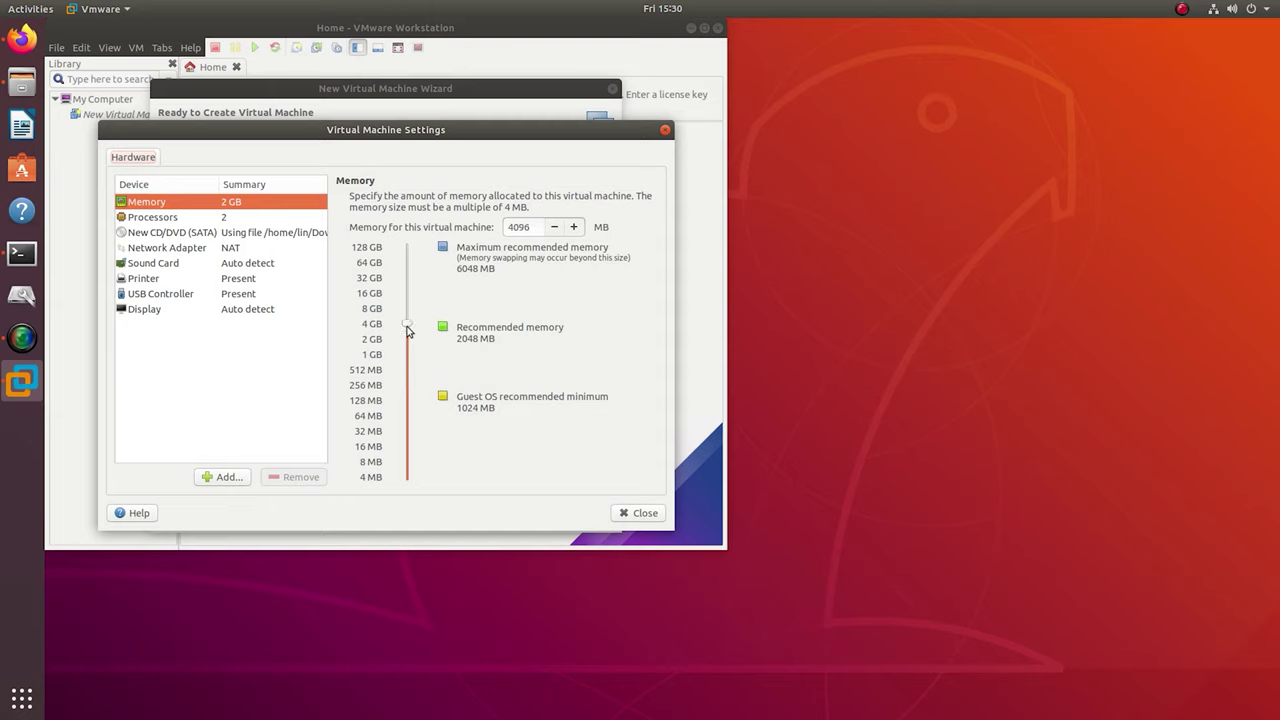
pyautogui.click(137, 220)
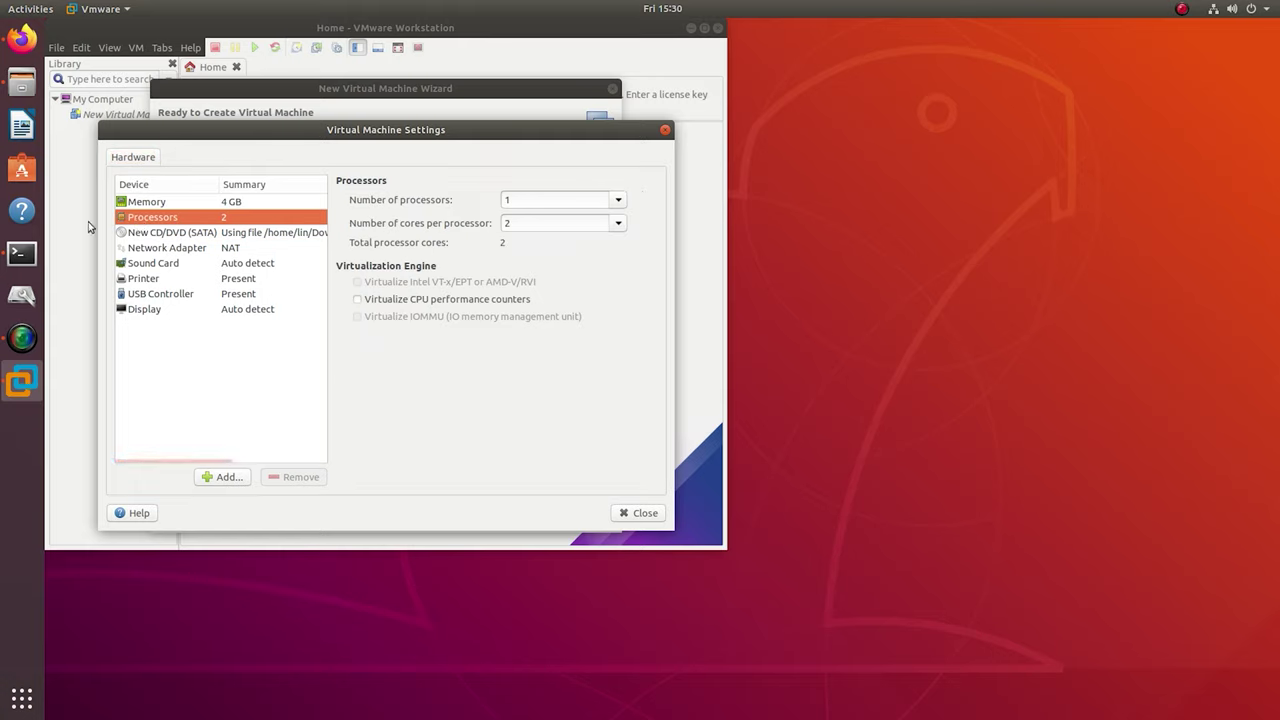
pyautogui.click(138, 205)
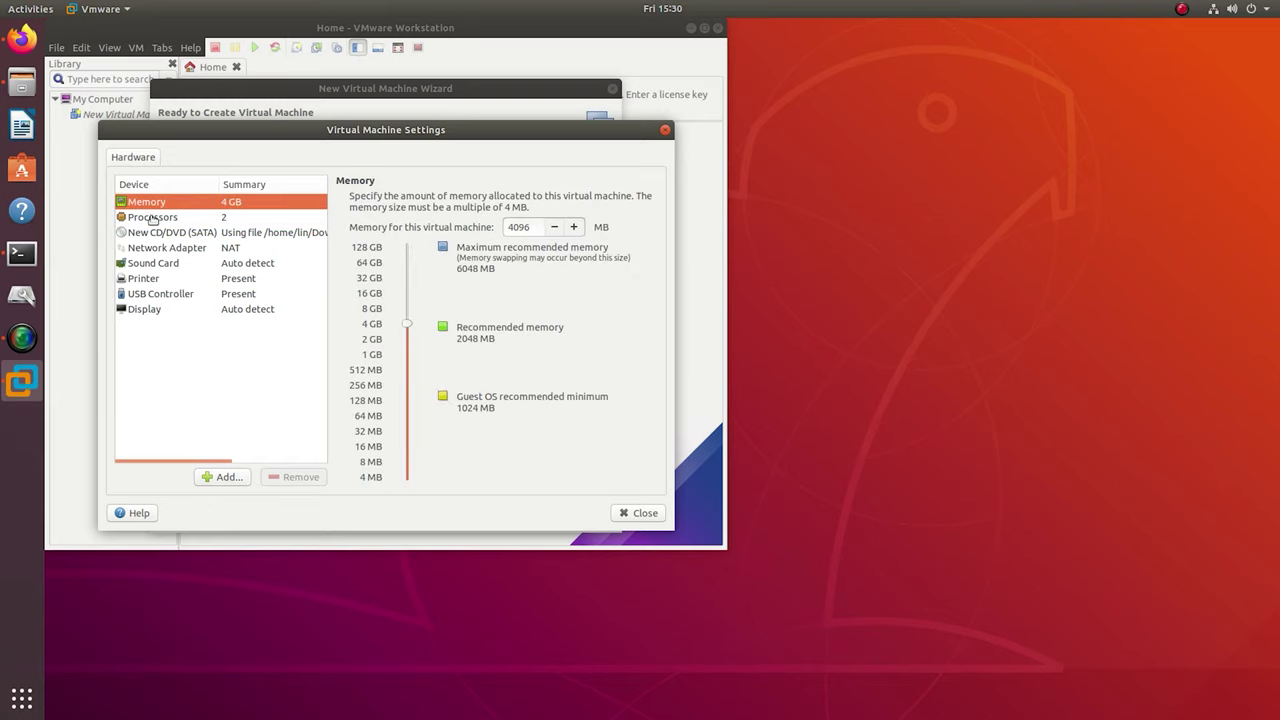
pyautogui.click(620, 518)
pyautogui.click(585, 515)
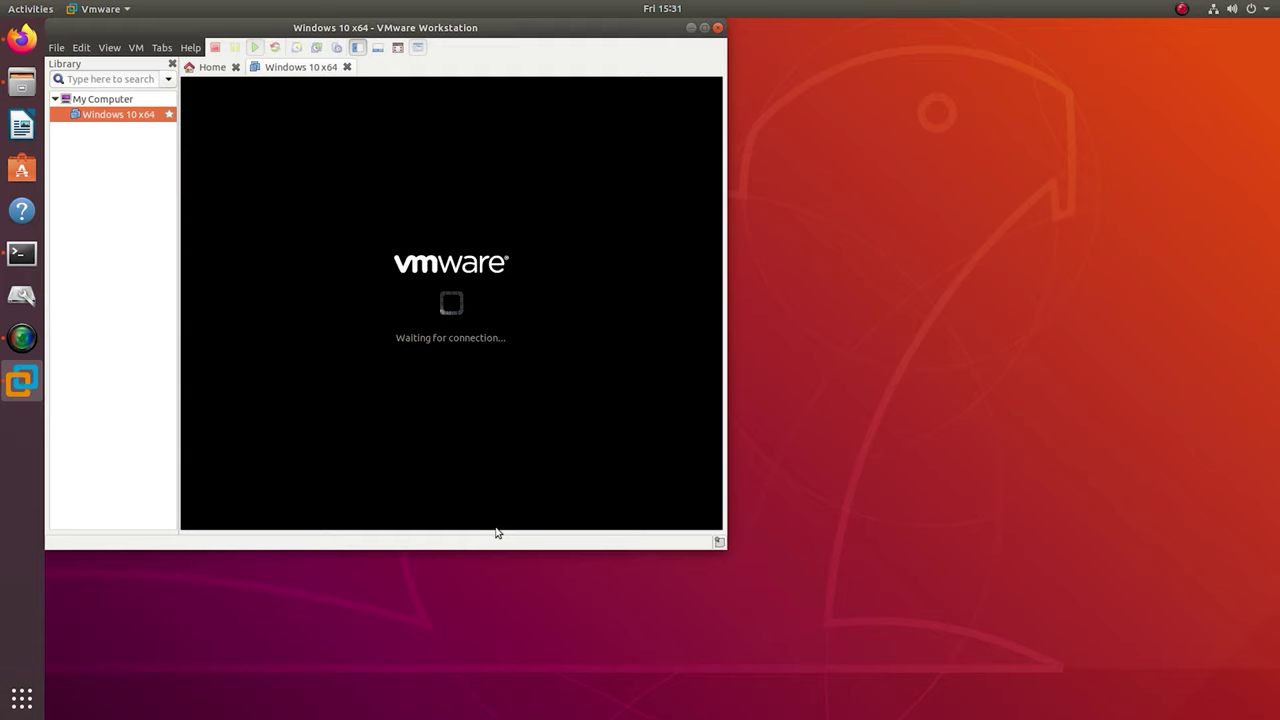
# Step: Dismiss the 3D support and hardware graphics acceleration notices and maximize the VMware Workstation window
pyautogui.click(487, 376)
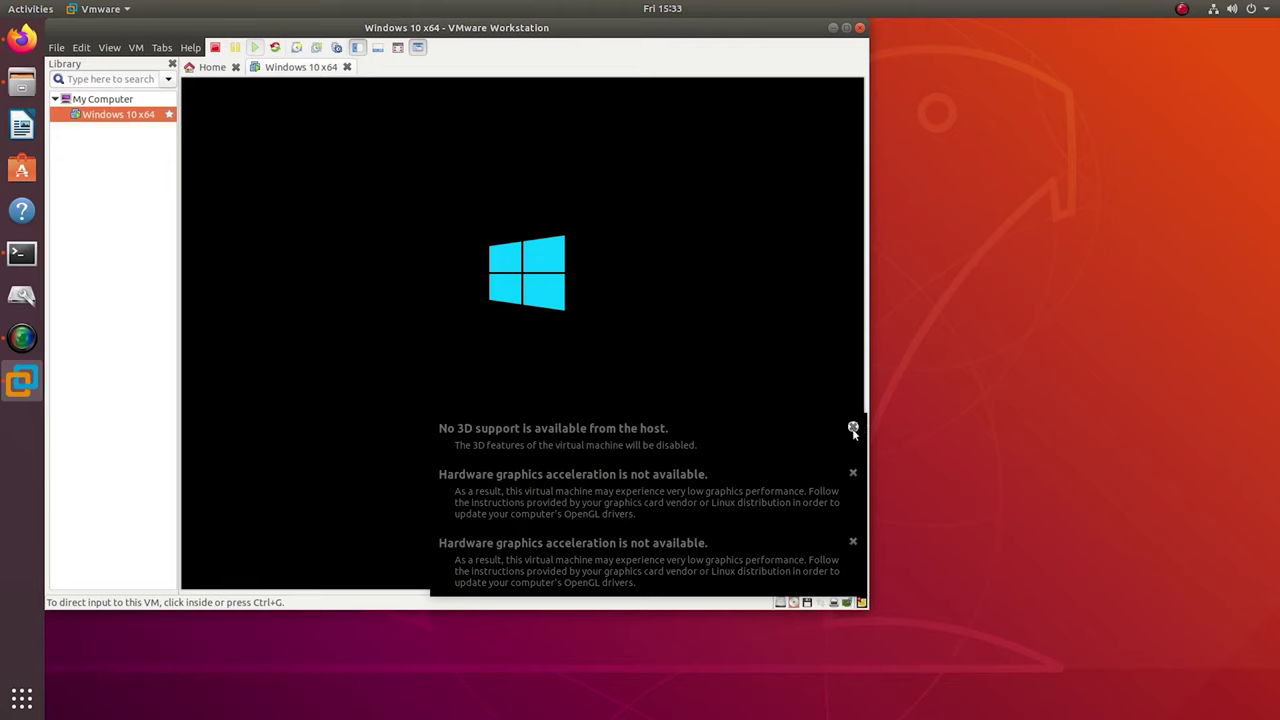
pyautogui.click(853, 427)
pyautogui.click(853, 470)
pyautogui.click(853, 543)
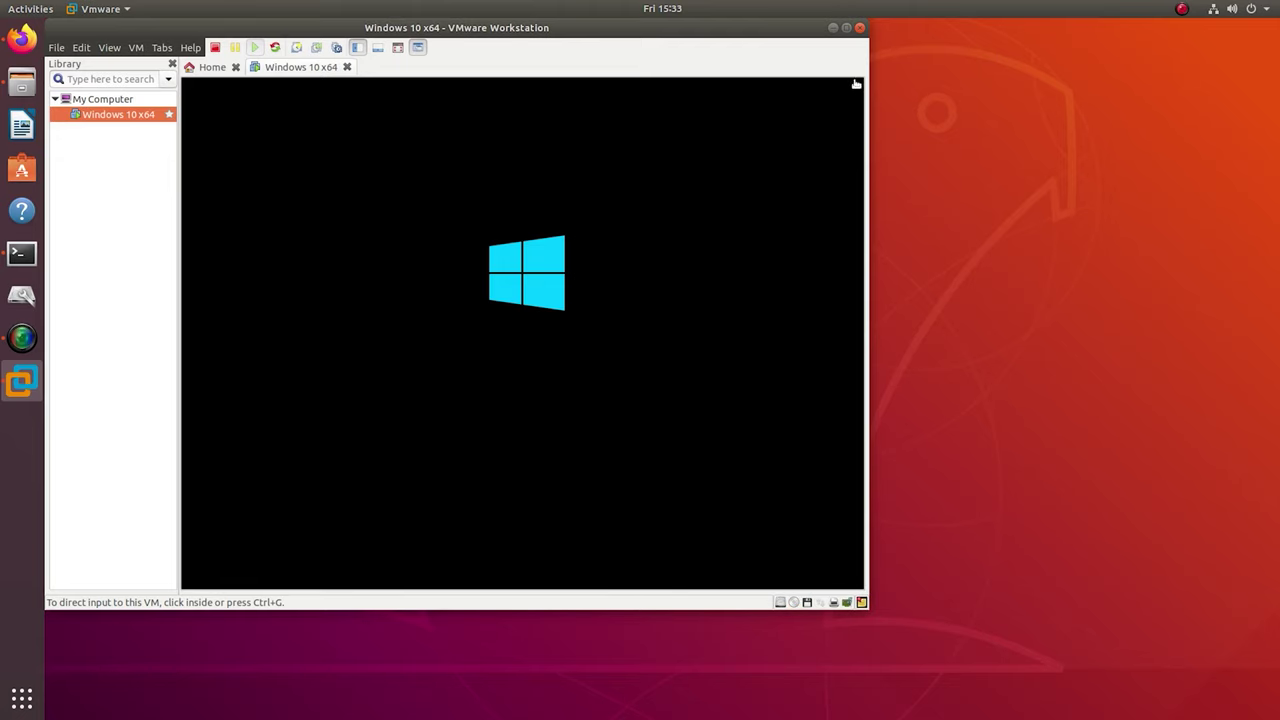
pyautogui.click(846, 27)
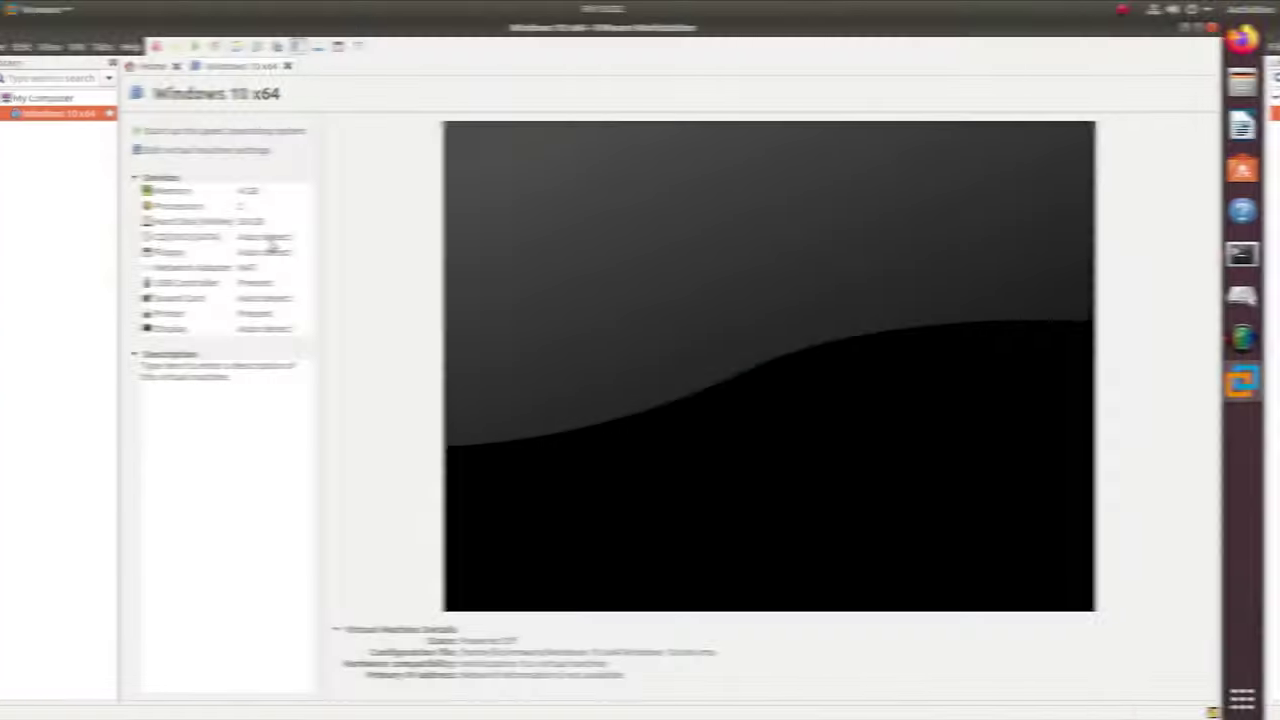
# Step: Open the Windows 10 x64 virtual machine's settings and inspect the CD/DVD drive's ISO image and physical drive options, leaving the physical drive selected
pyautogui.rightClick(129, 121)
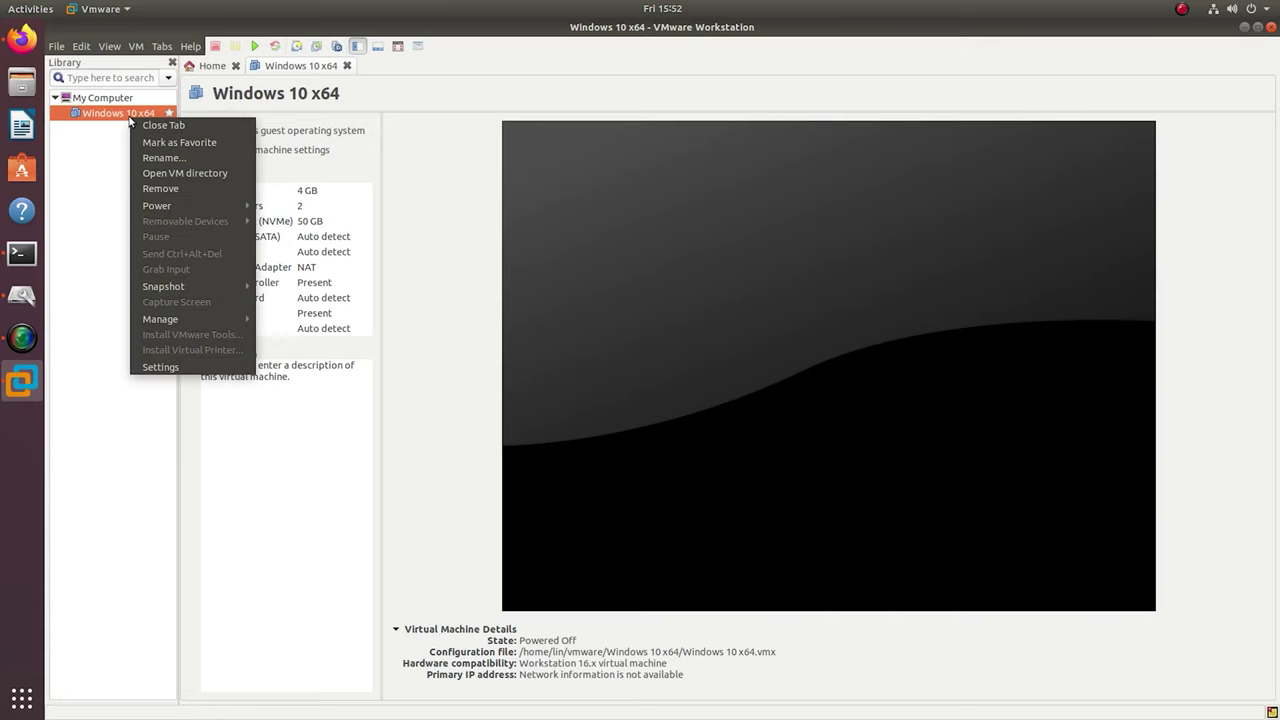
pyautogui.click(160, 367)
pyautogui.click(434, 311)
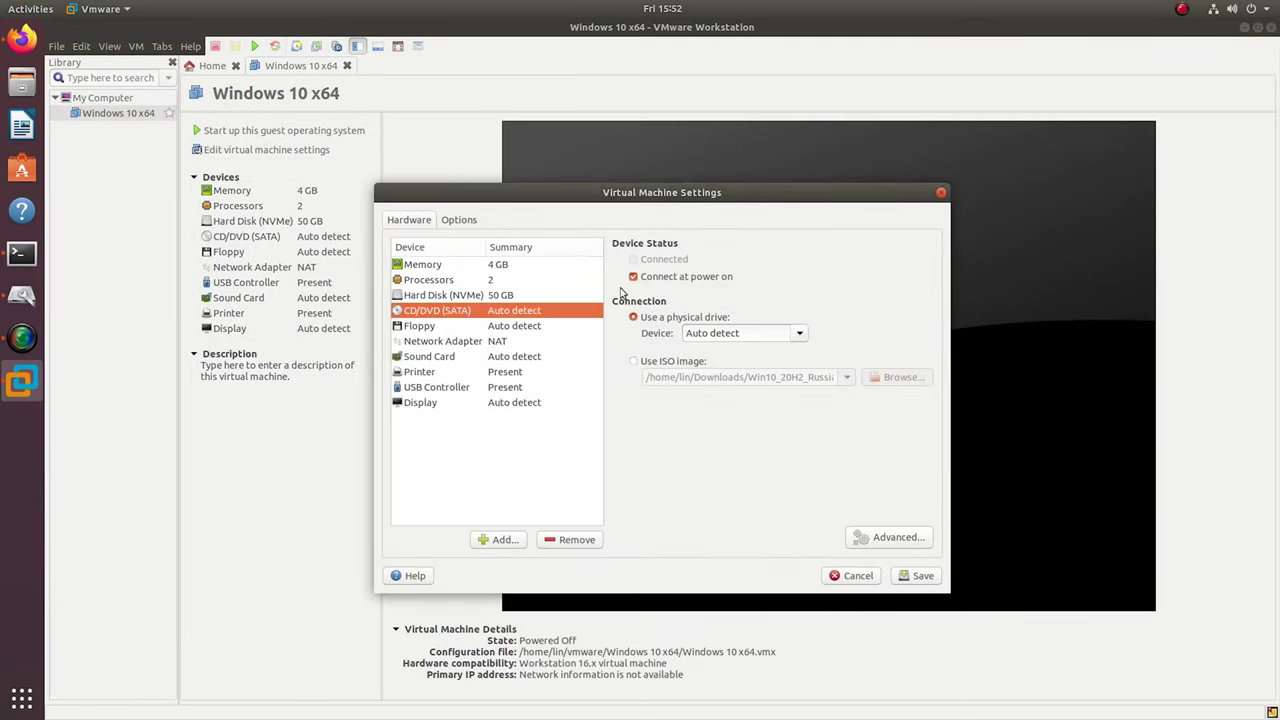
pyautogui.click(664, 360)
pyautogui.click(651, 320)
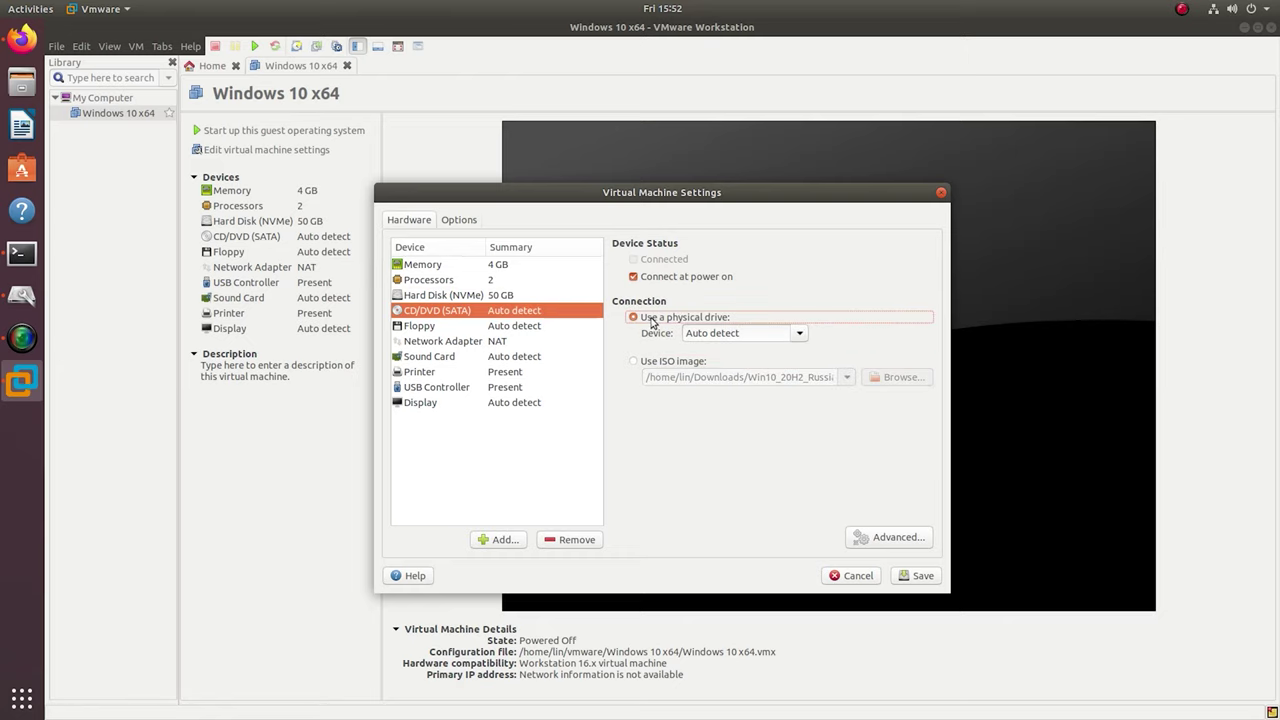
# Step: Start adding a new NVMe hard disk to the virtual machine, choosing to use a physical disk
pyautogui.click(426, 298)
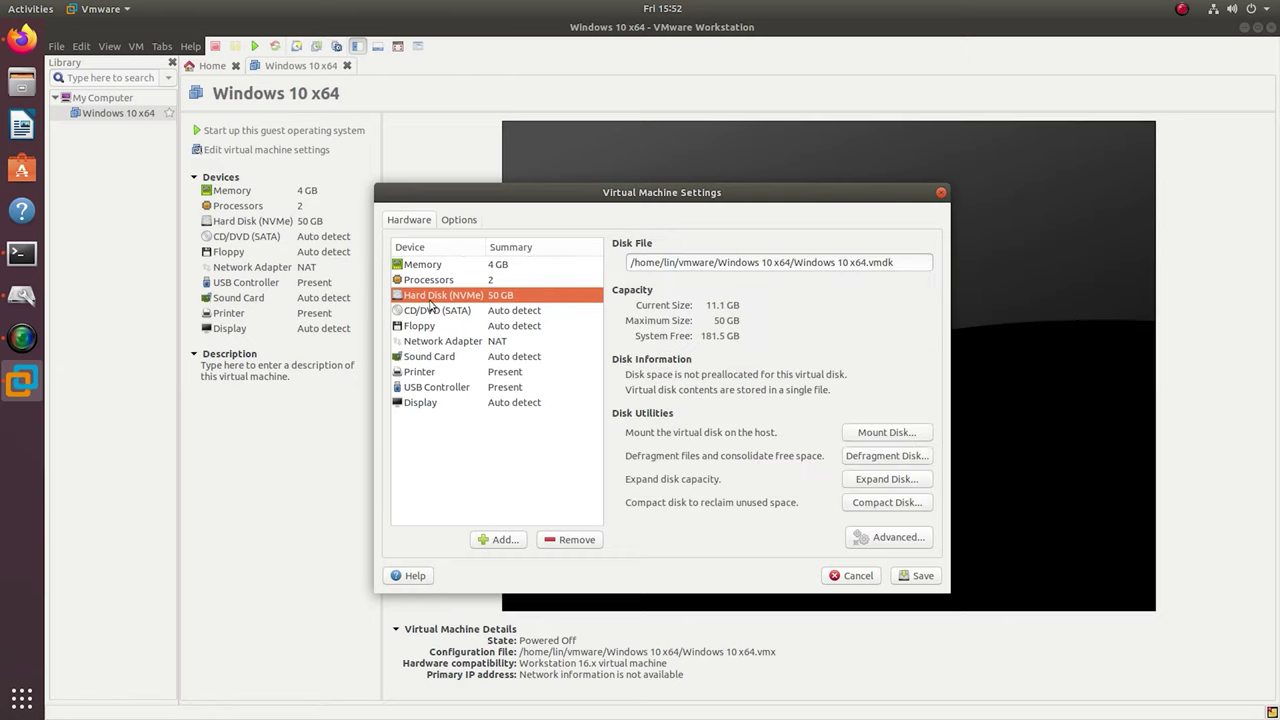
pyautogui.click(497, 540)
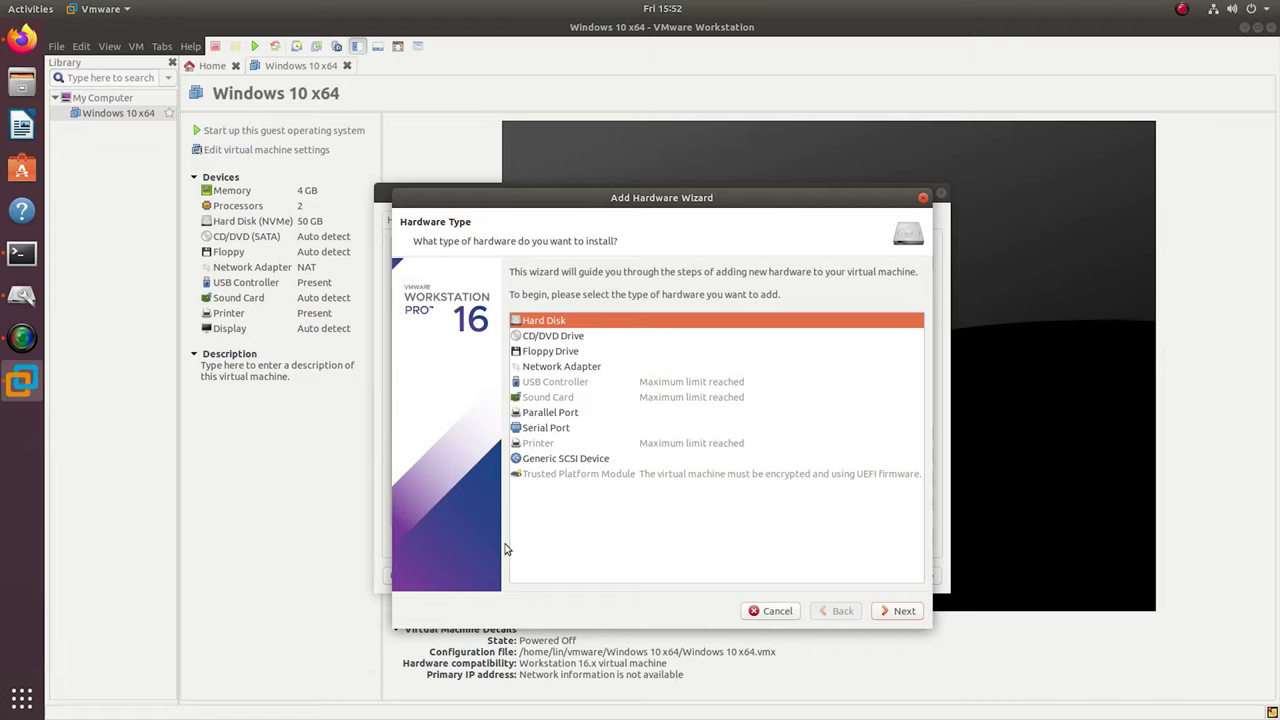
pyautogui.click(886, 612)
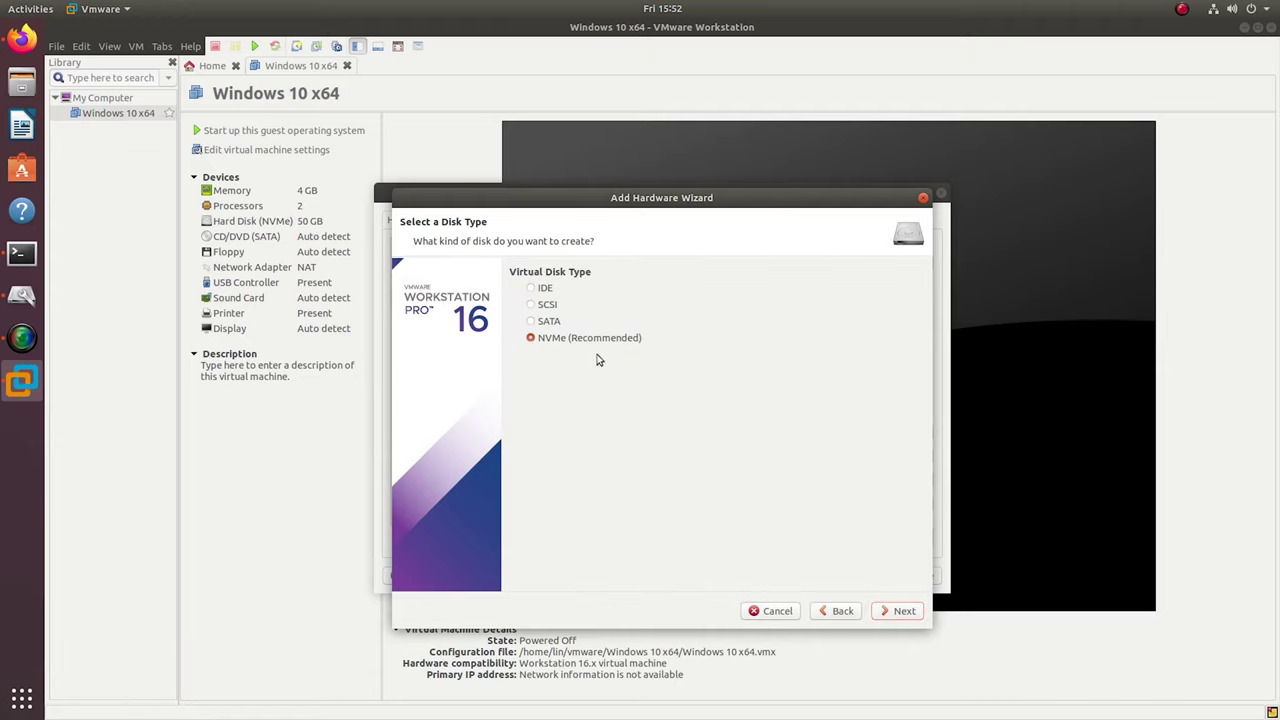
pyautogui.click(884, 611)
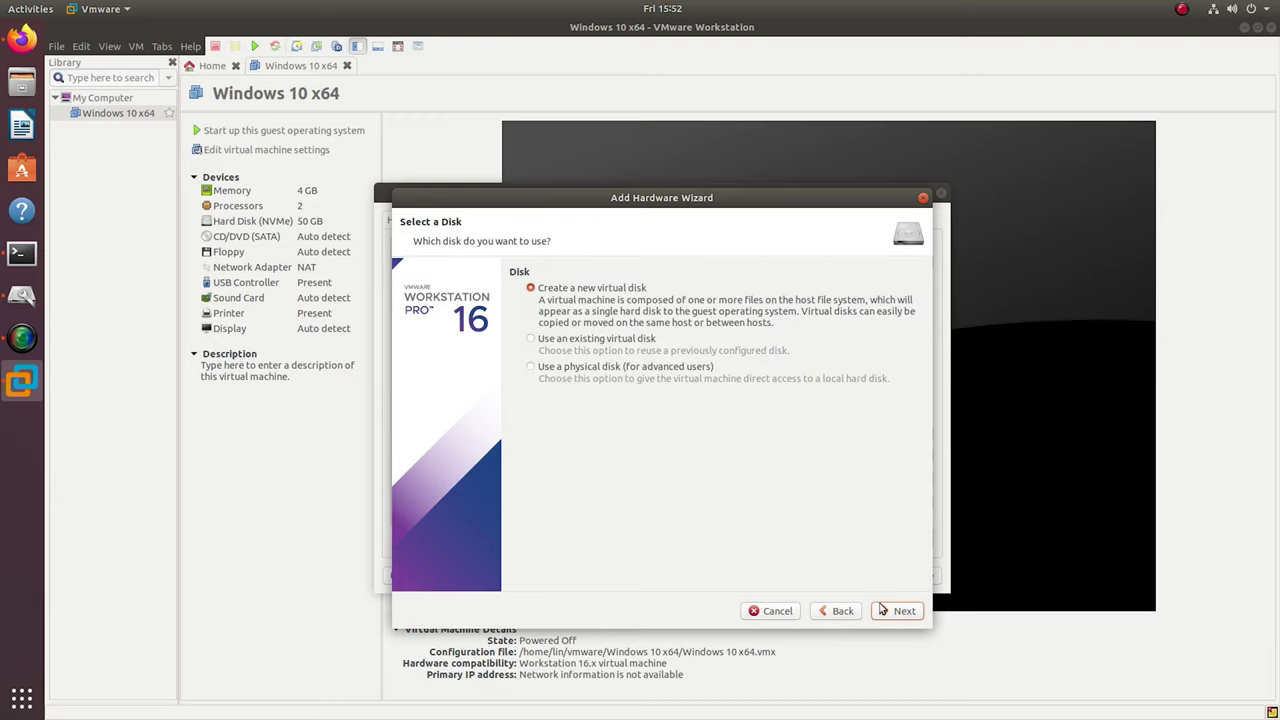
pyautogui.click(558, 368)
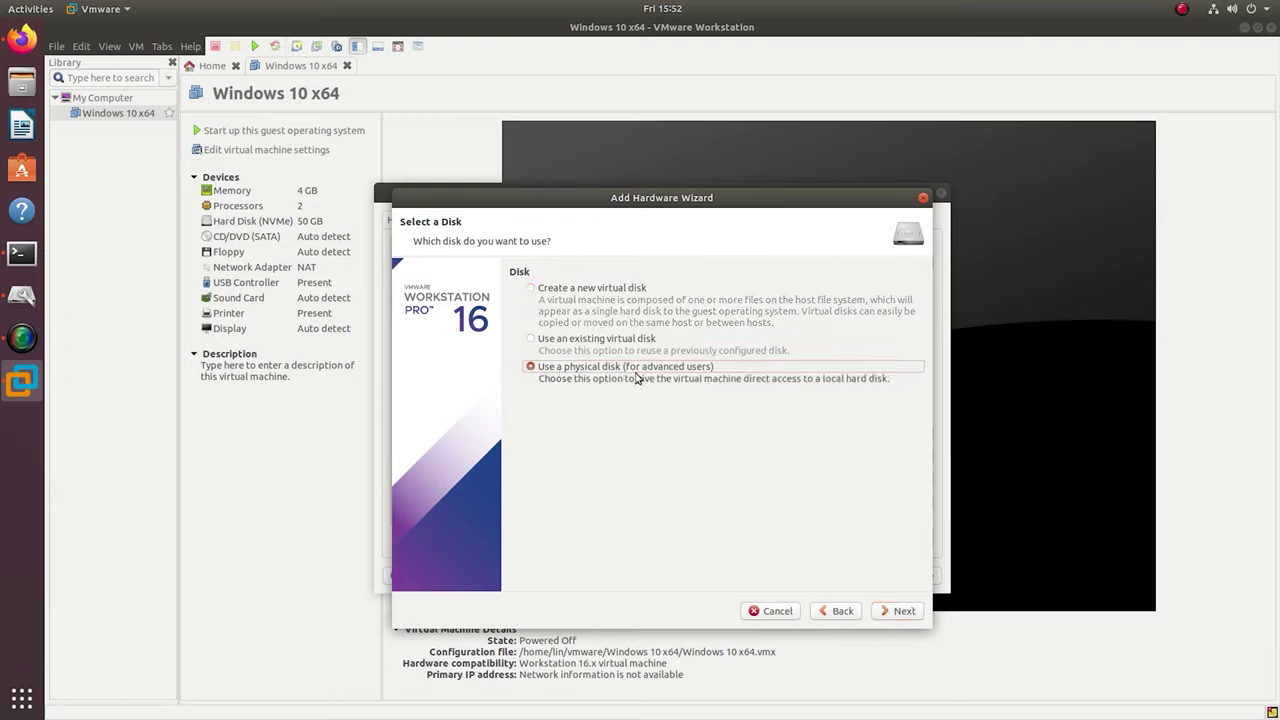
pyautogui.click(905, 612)
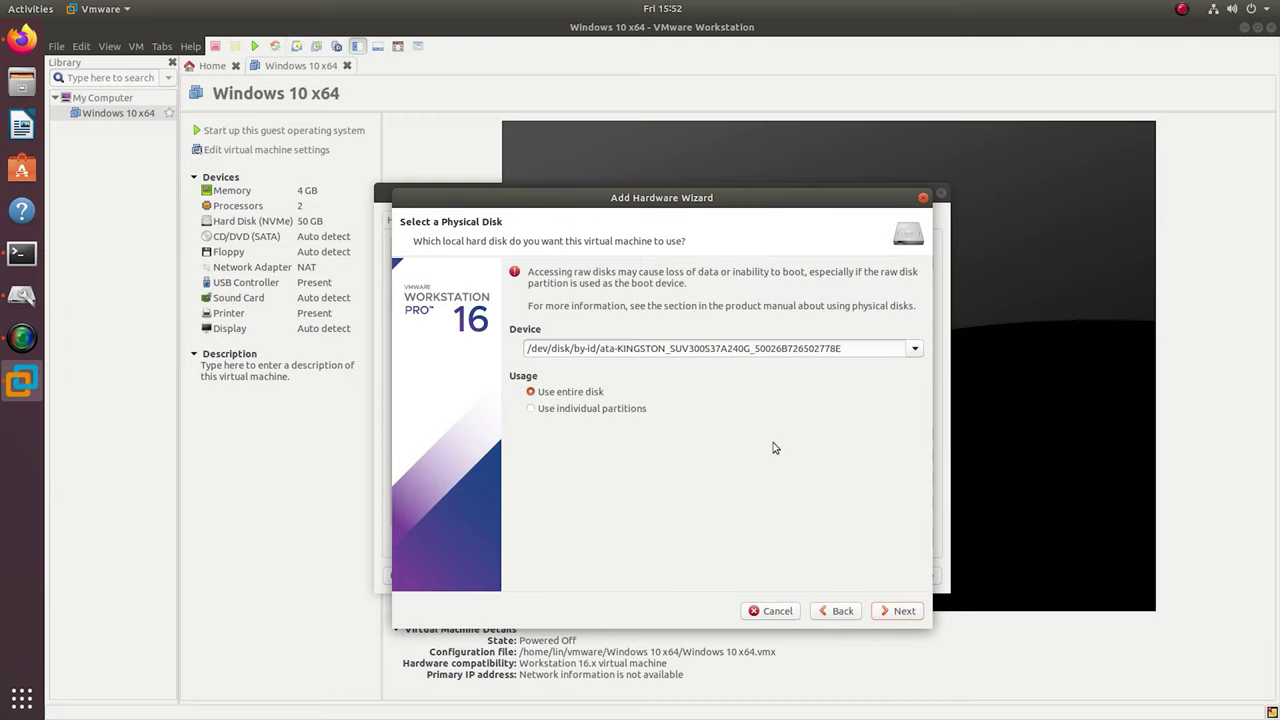
# Step: Look up the 320 GB ST3320311CS hard disk in the Disks utility and choose its device as the physical disk to add
pyautogui.click(914, 350)
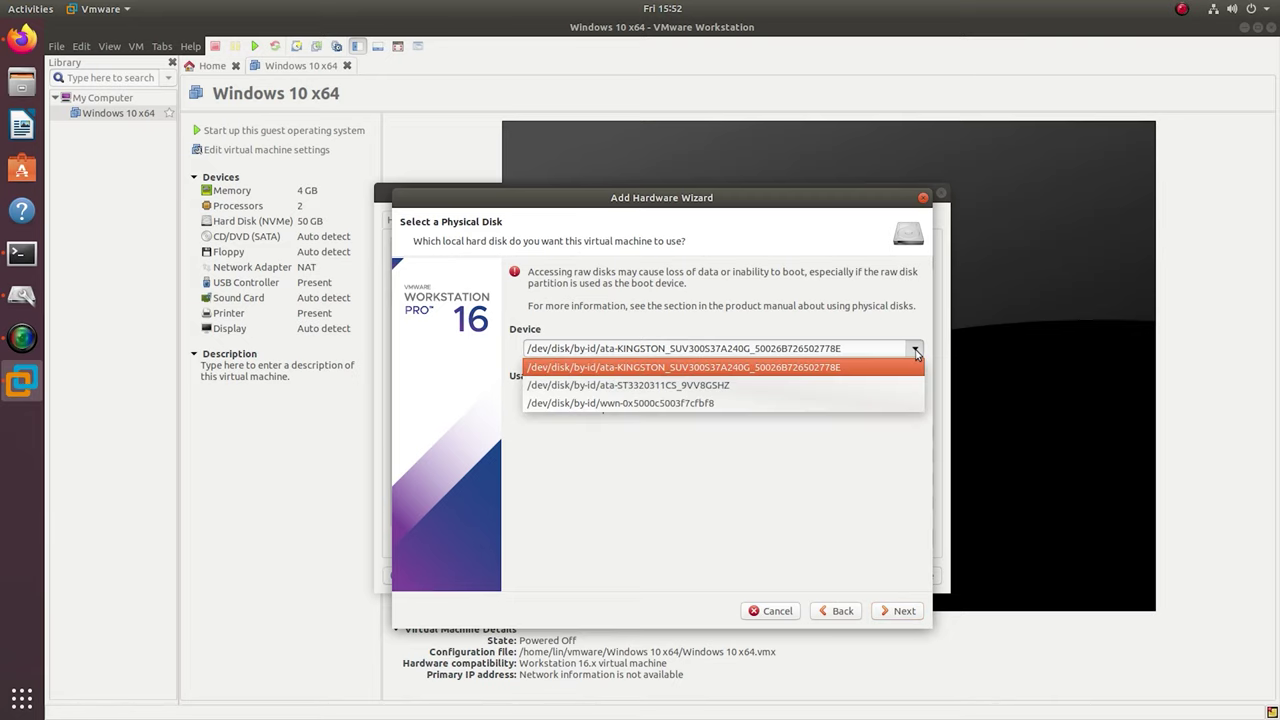
pyautogui.click(14, 300)
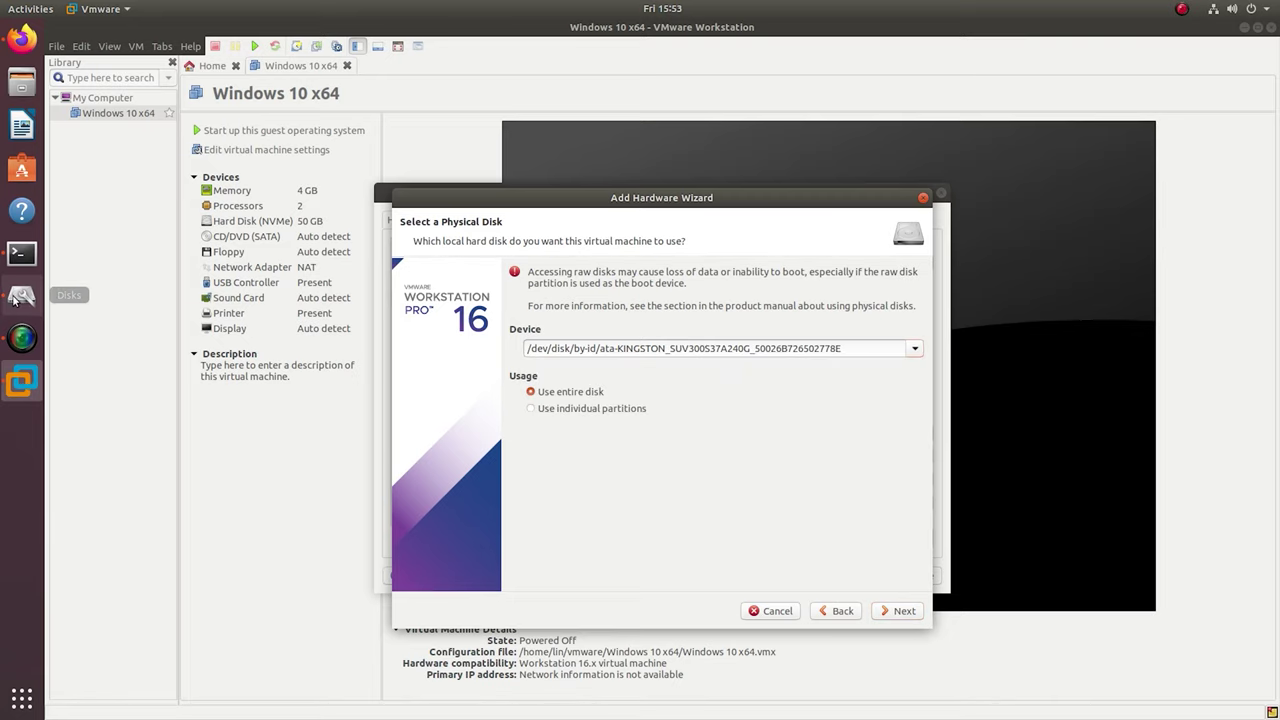
pyautogui.click(800, 218)
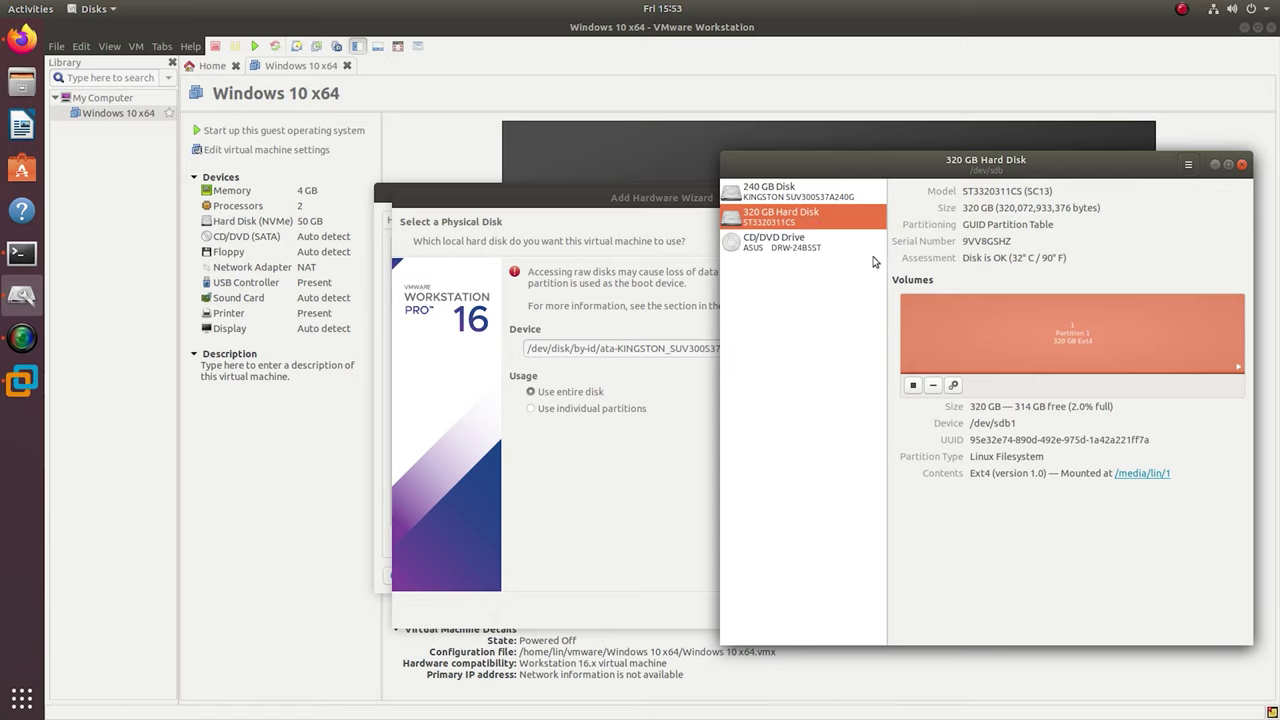
pyautogui.click(670, 393)
# Step: Add the entire KINGSTON SUV300S37A240G drive as another physical hard disk and save the virtual machine settings
pyautogui.click(914, 350)
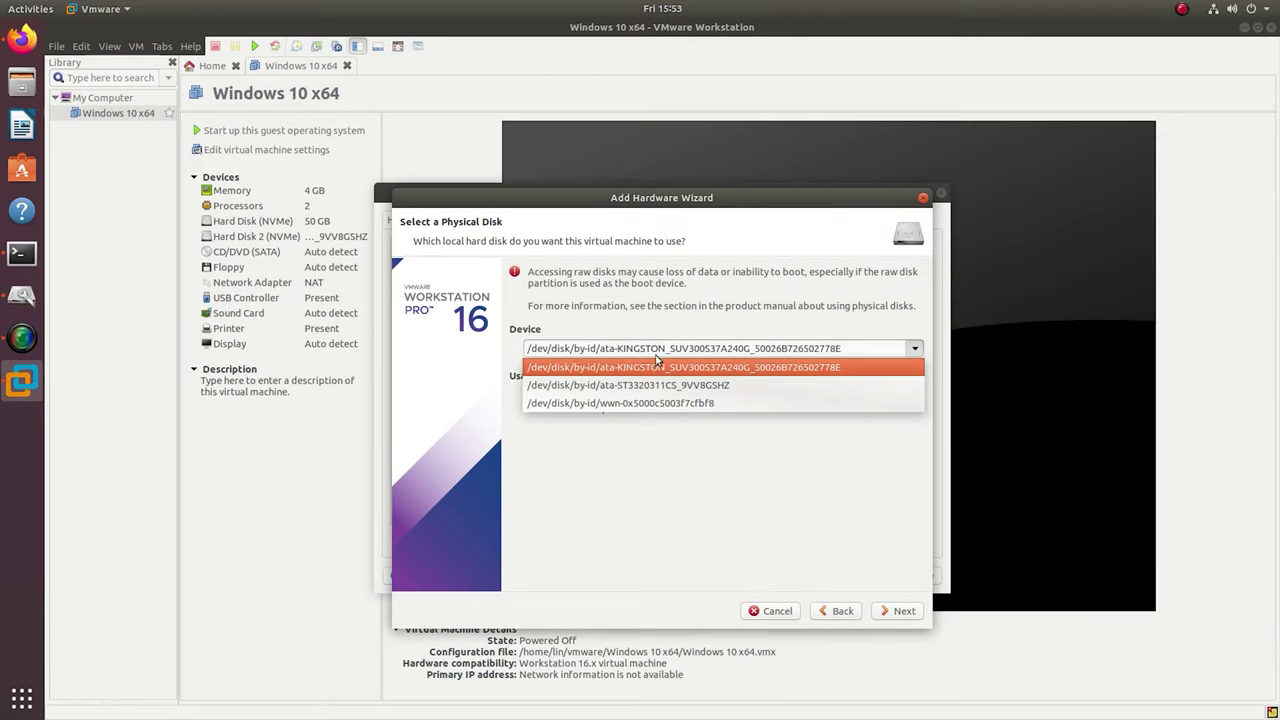
pyautogui.click(680, 367)
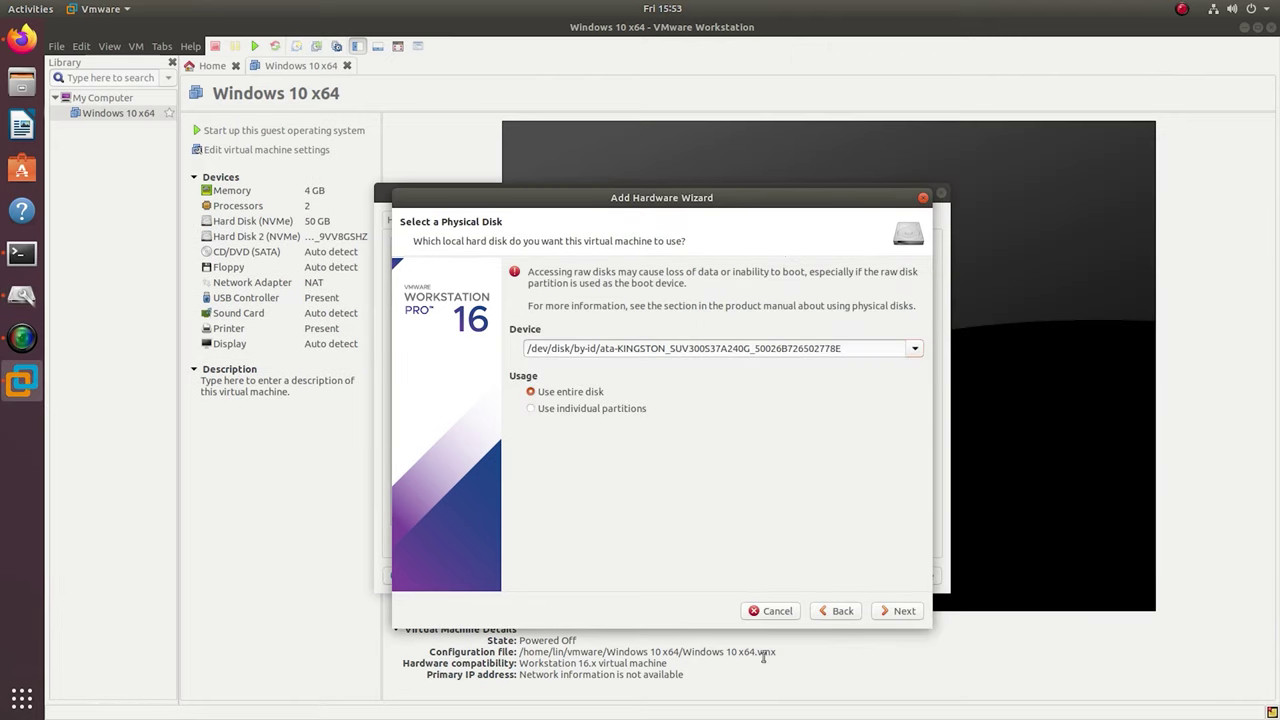
pyautogui.click(887, 614)
pyautogui.click(887, 614)
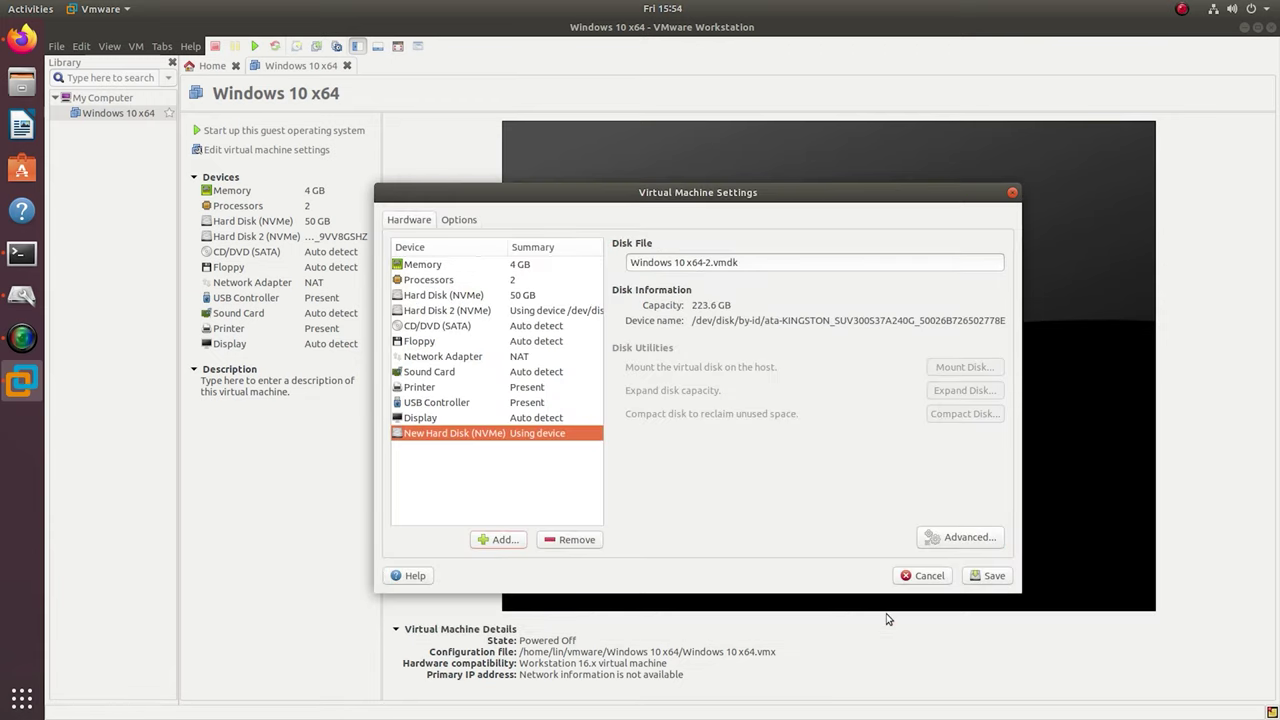
pyautogui.click(988, 576)
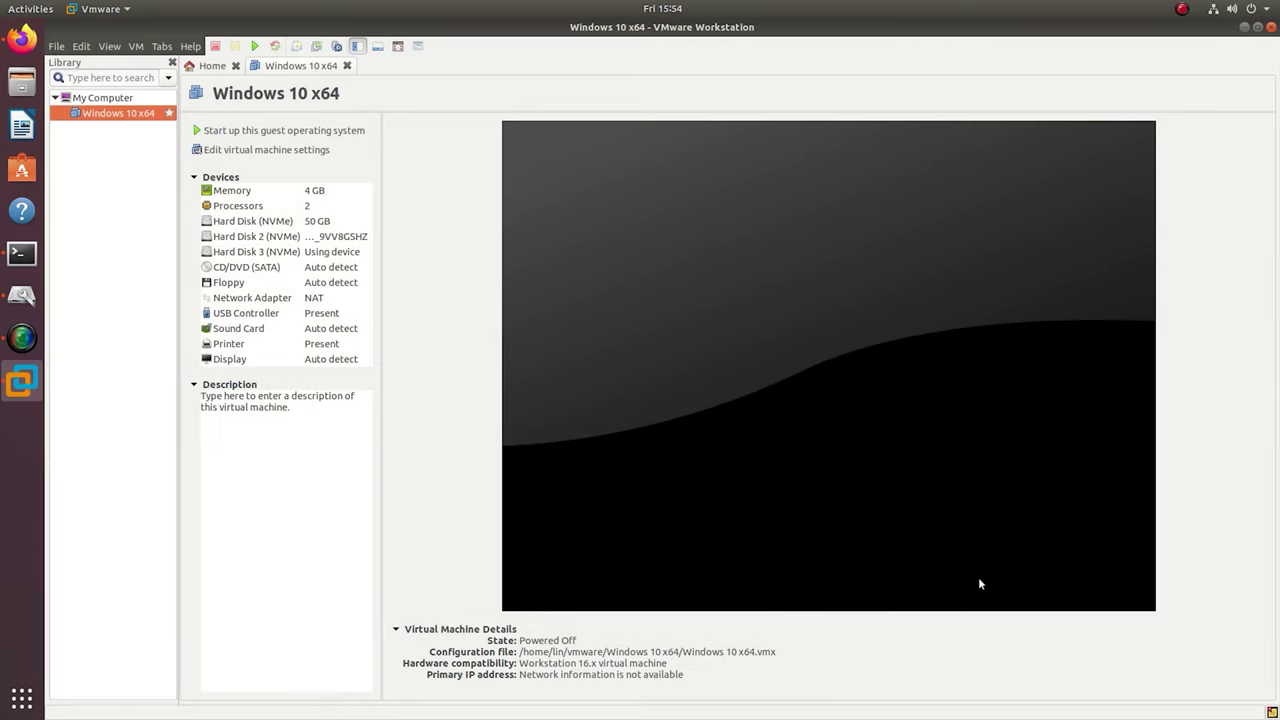
# Step: Power on the Windows 10 x64 virtual machine and dismiss the swap space hint
pyautogui.click(256, 48)
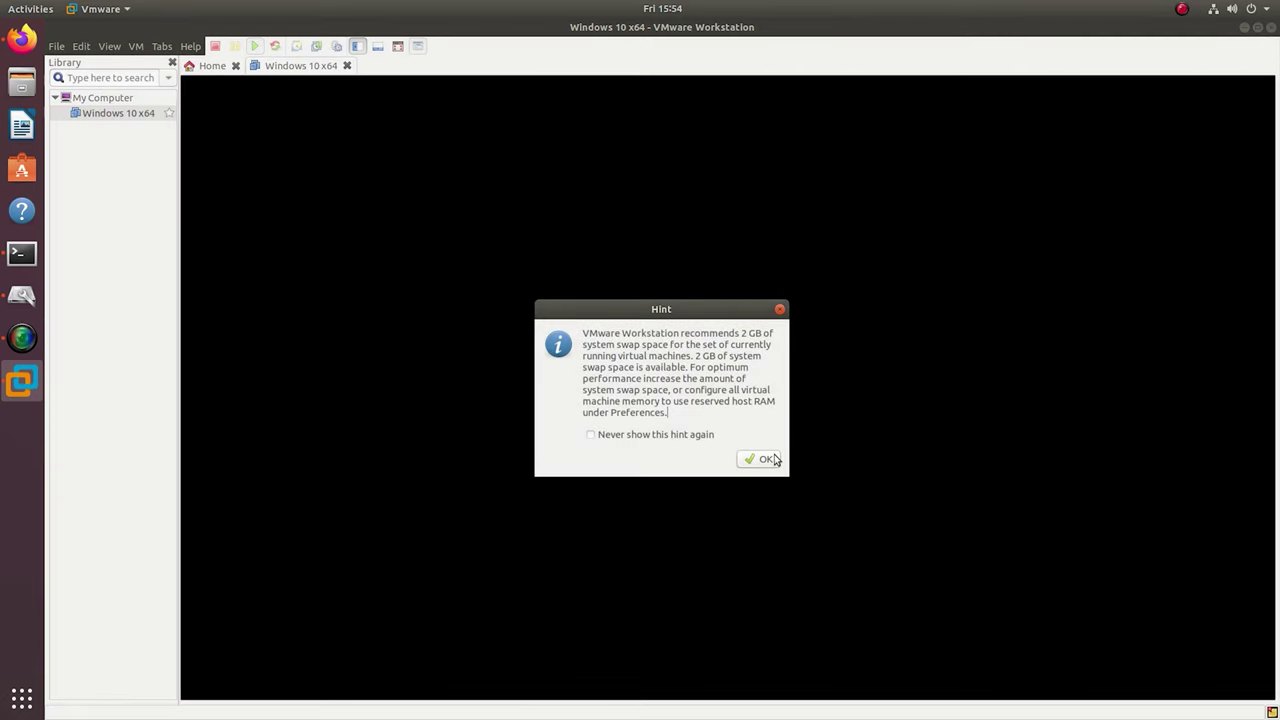
pyautogui.click(772, 458)
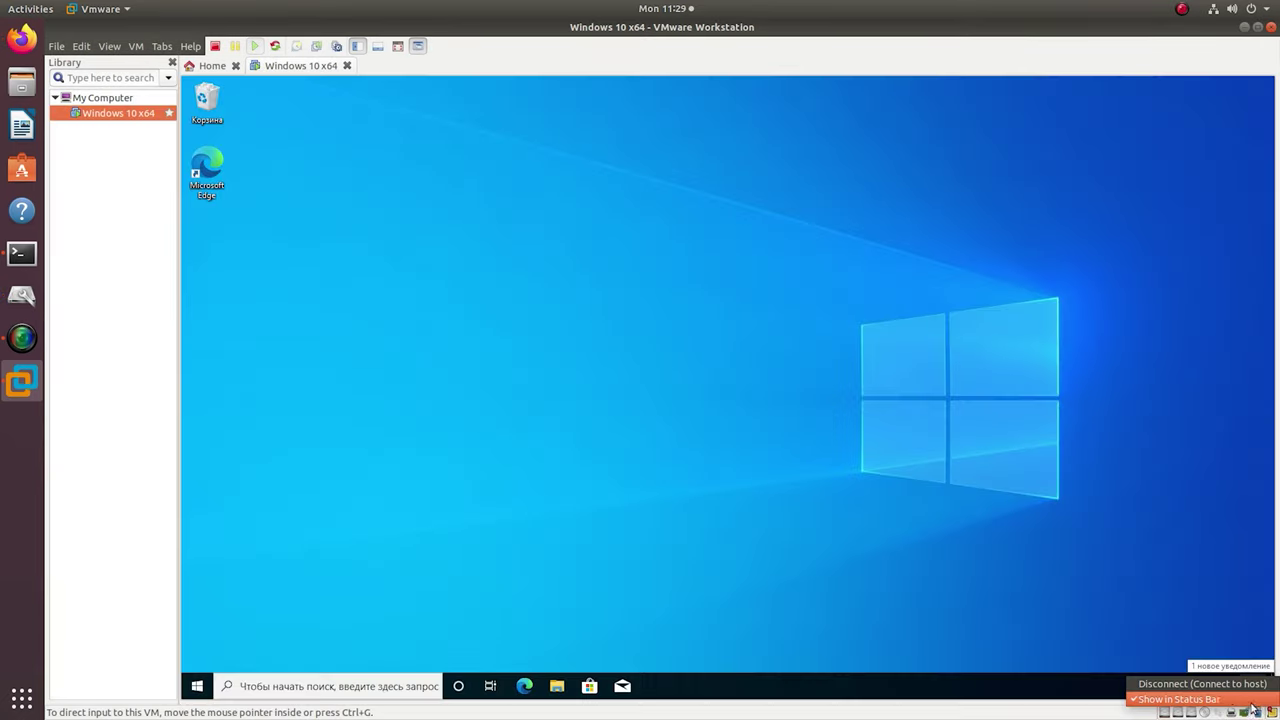
# Step: Disconnect the removable USB drive from the virtual machine to return it to the host, and reconnect it to the guest
pyautogui.click(1216, 686)
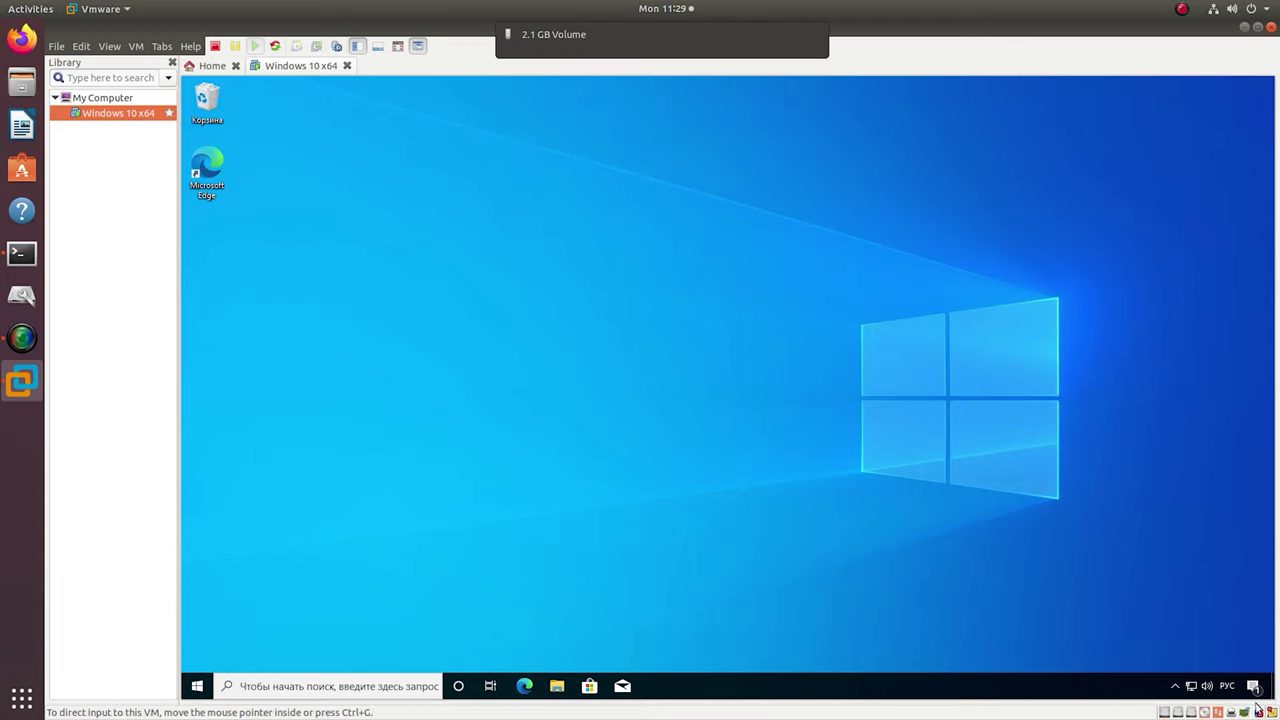
pyautogui.click(1203, 712)
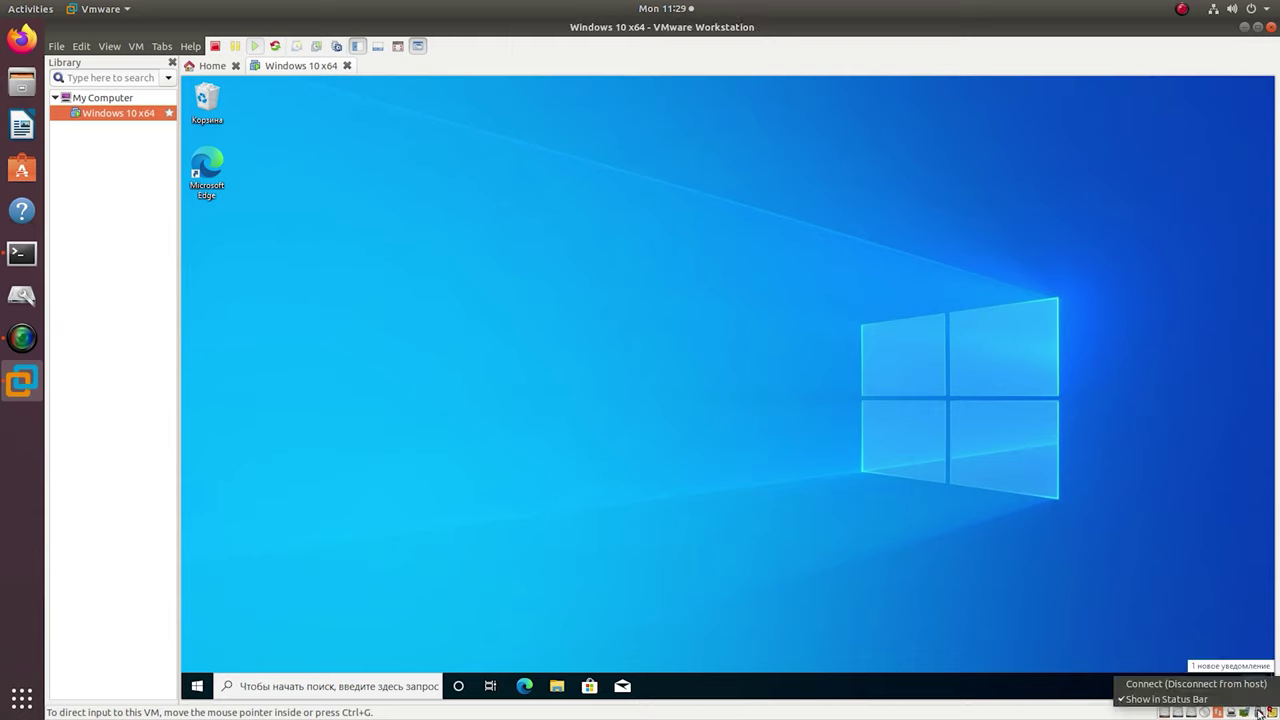
pyautogui.click(1209, 686)
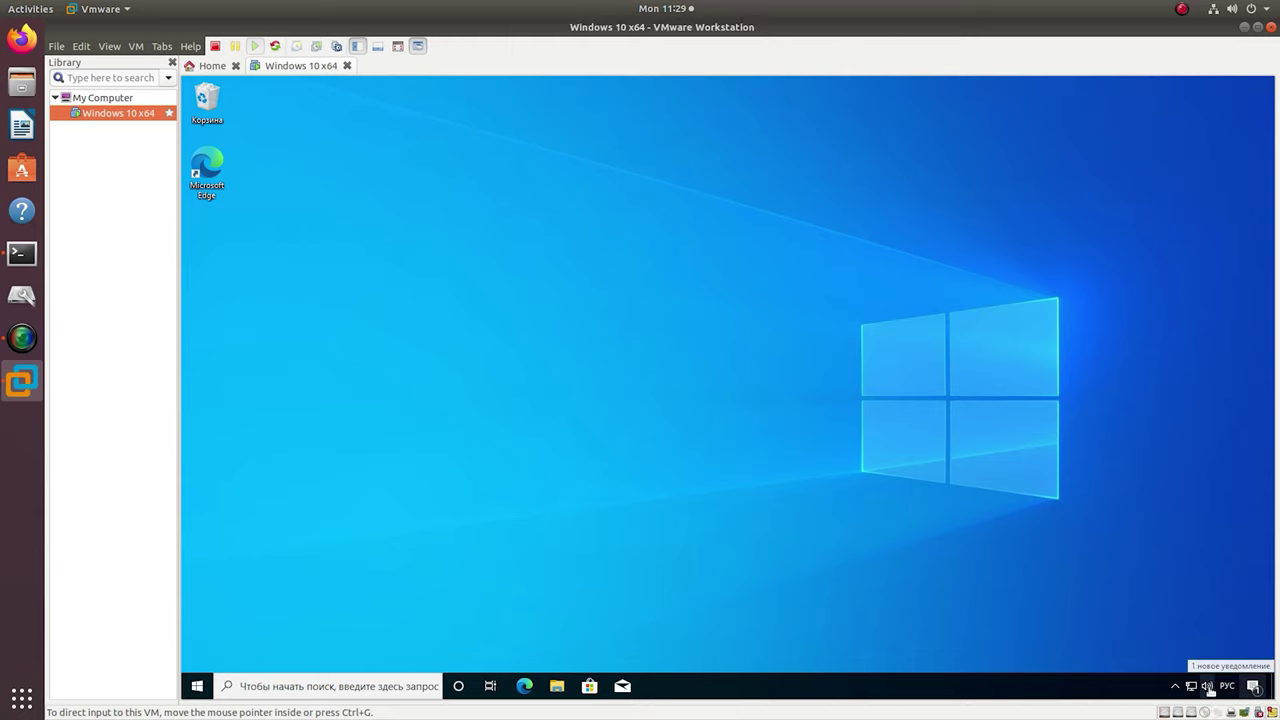
pyautogui.click(743, 449)
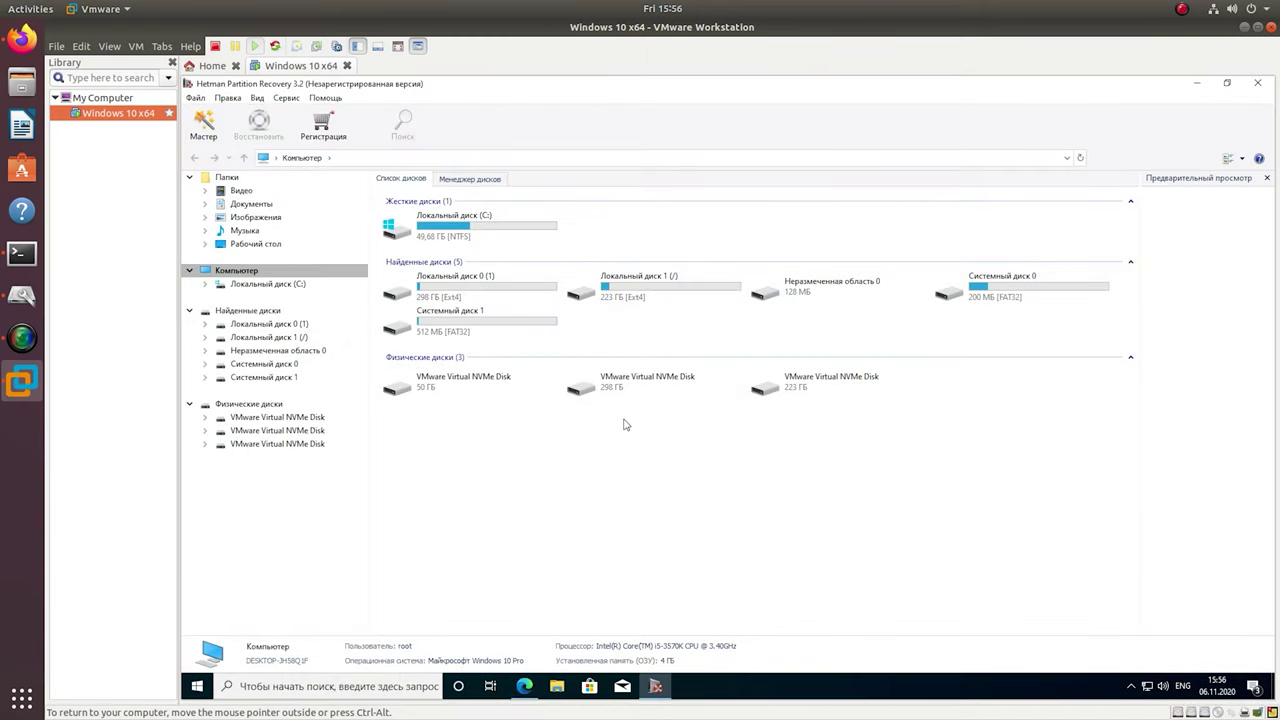
# Step: Run a quick scan of the 223 GB Ext4 partition Локальный диск 1 (/) from the disk manager in Hetman Partition Recovery
pyautogui.click(492, 178)
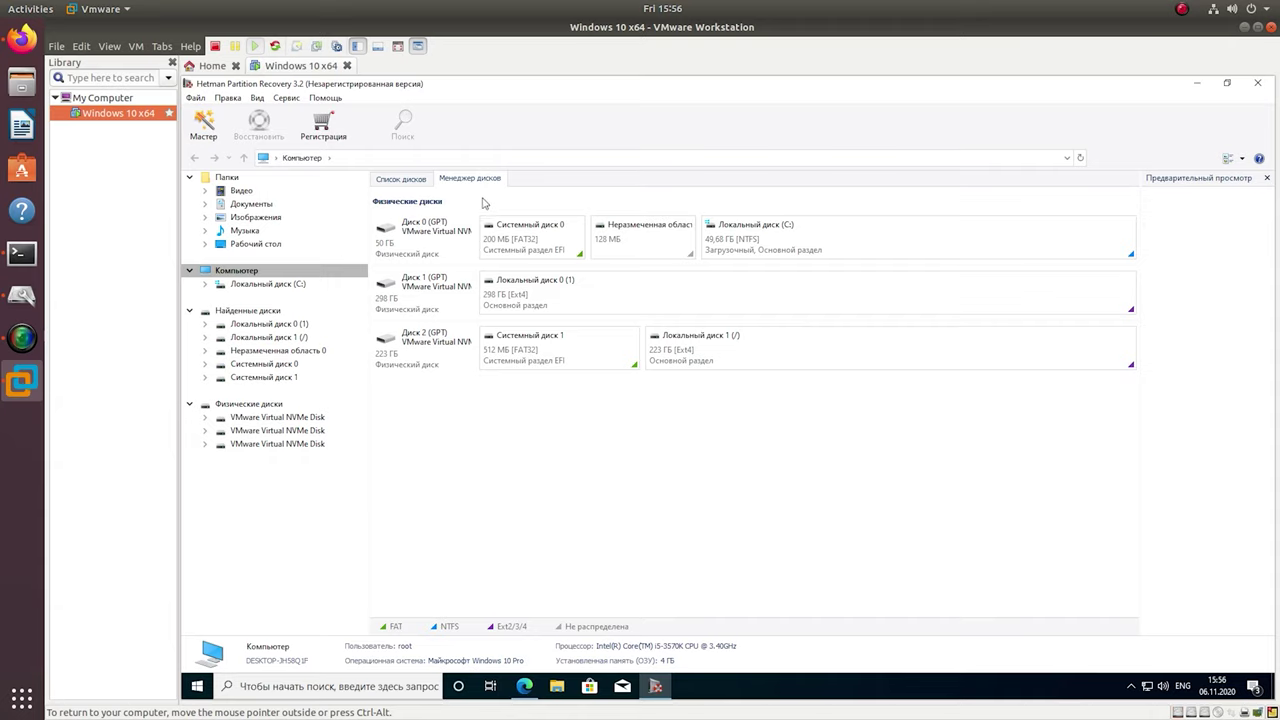
pyautogui.click(445, 361)
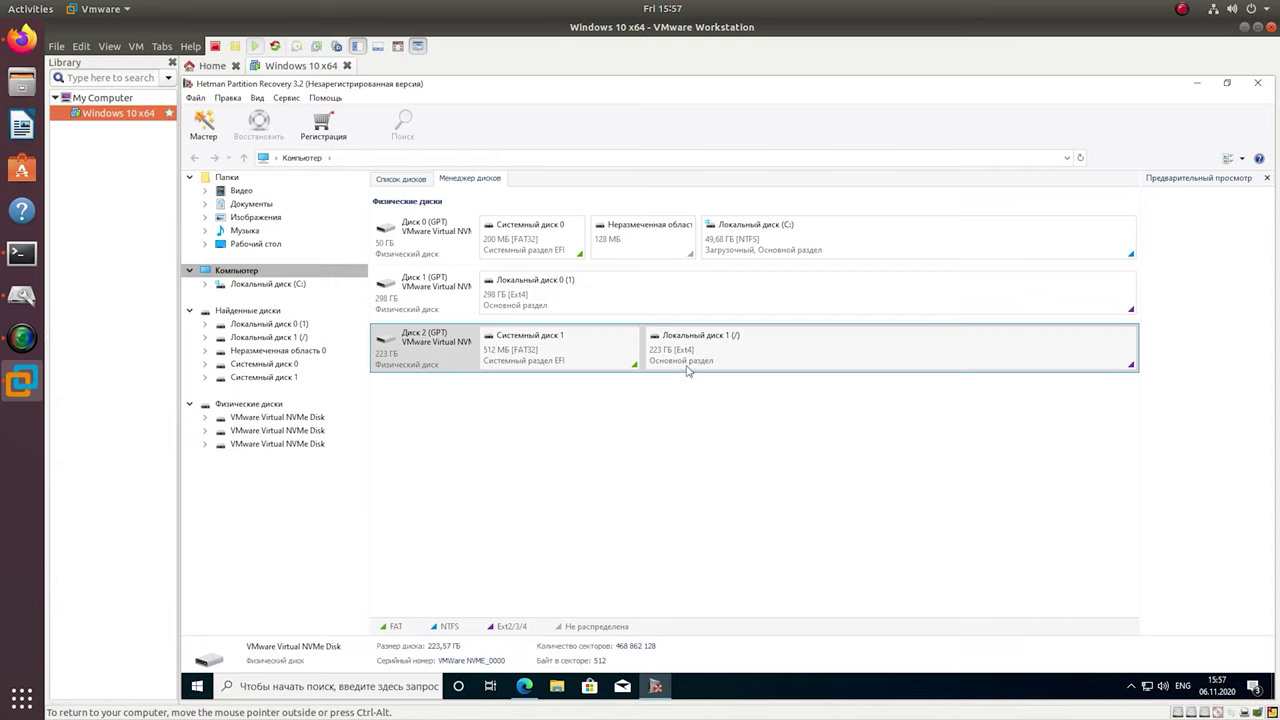
pyautogui.rightClick(722, 364)
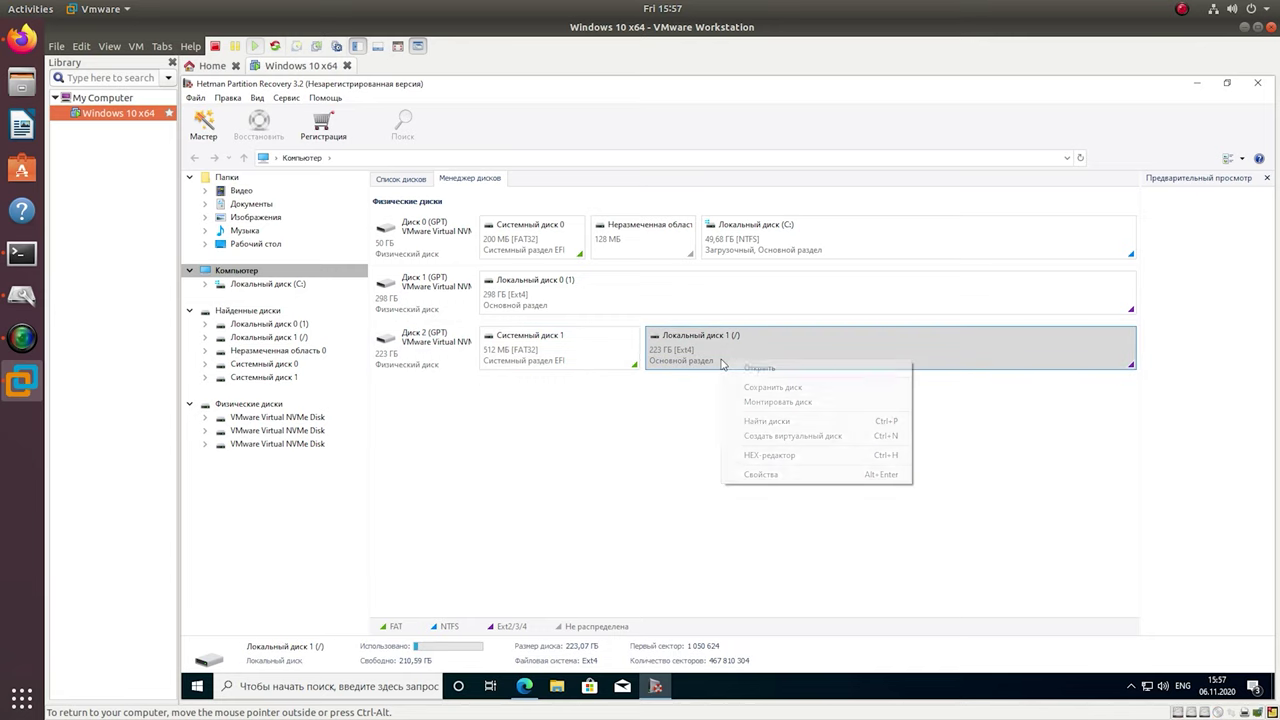
pyautogui.click(767, 372)
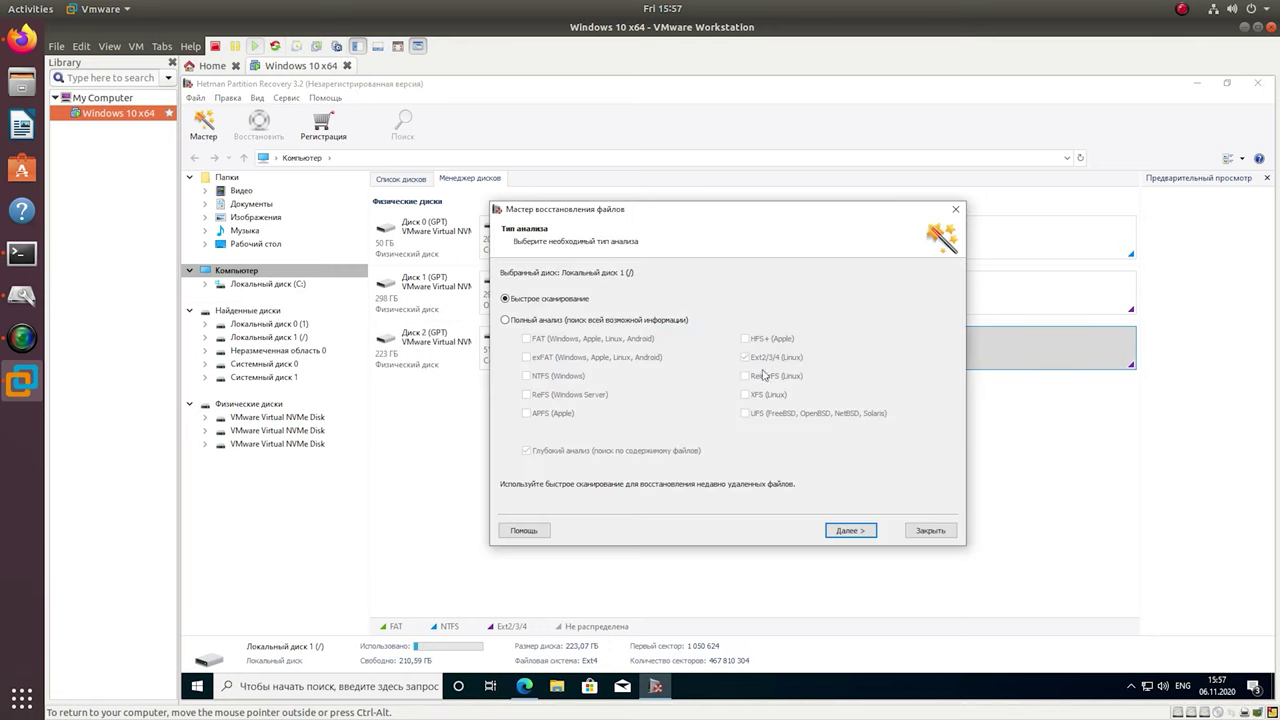
pyautogui.click(850, 530)
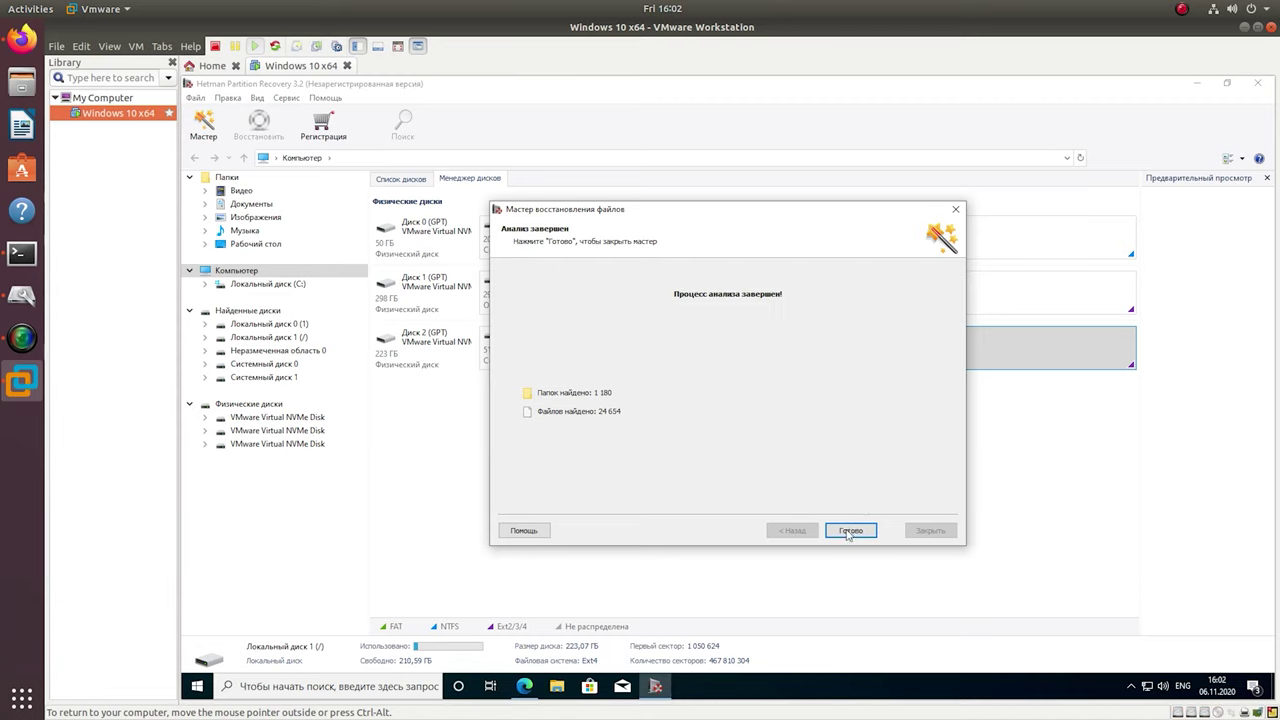
pyautogui.click(849, 531)
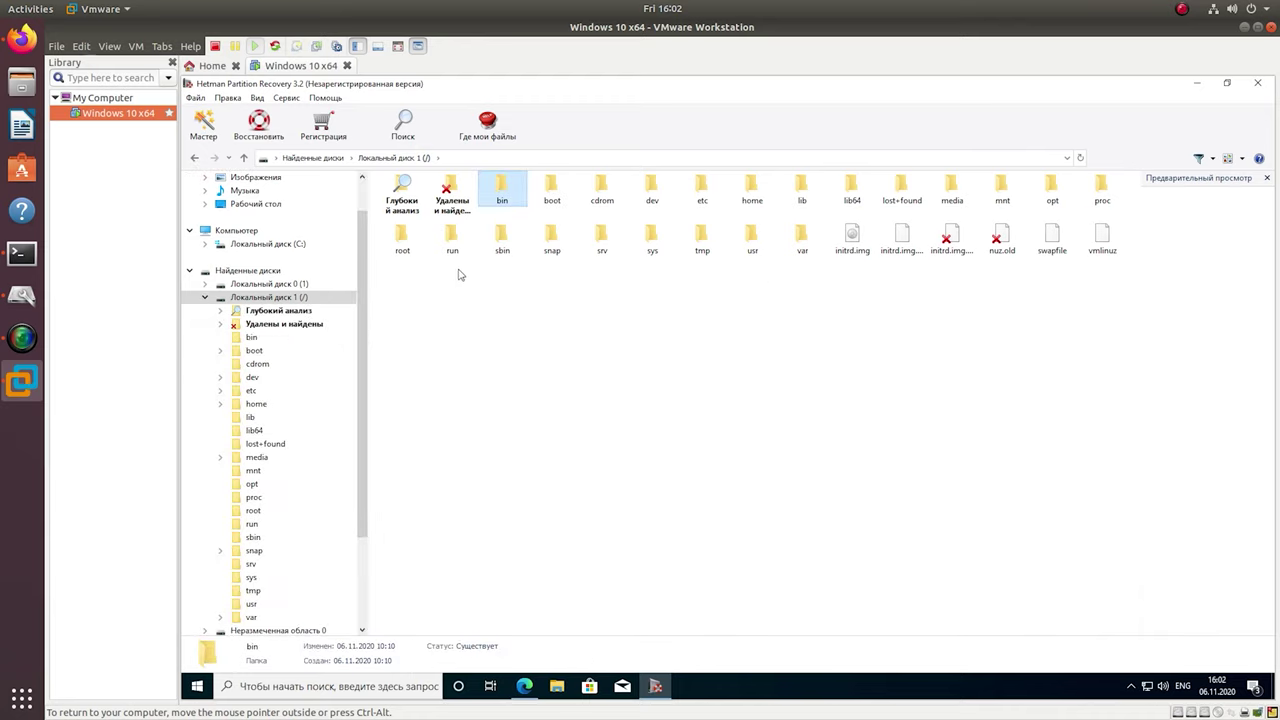
# Step: Browse the scanned partition's home folder to the user's Documents folder
pyautogui.click(405, 248)
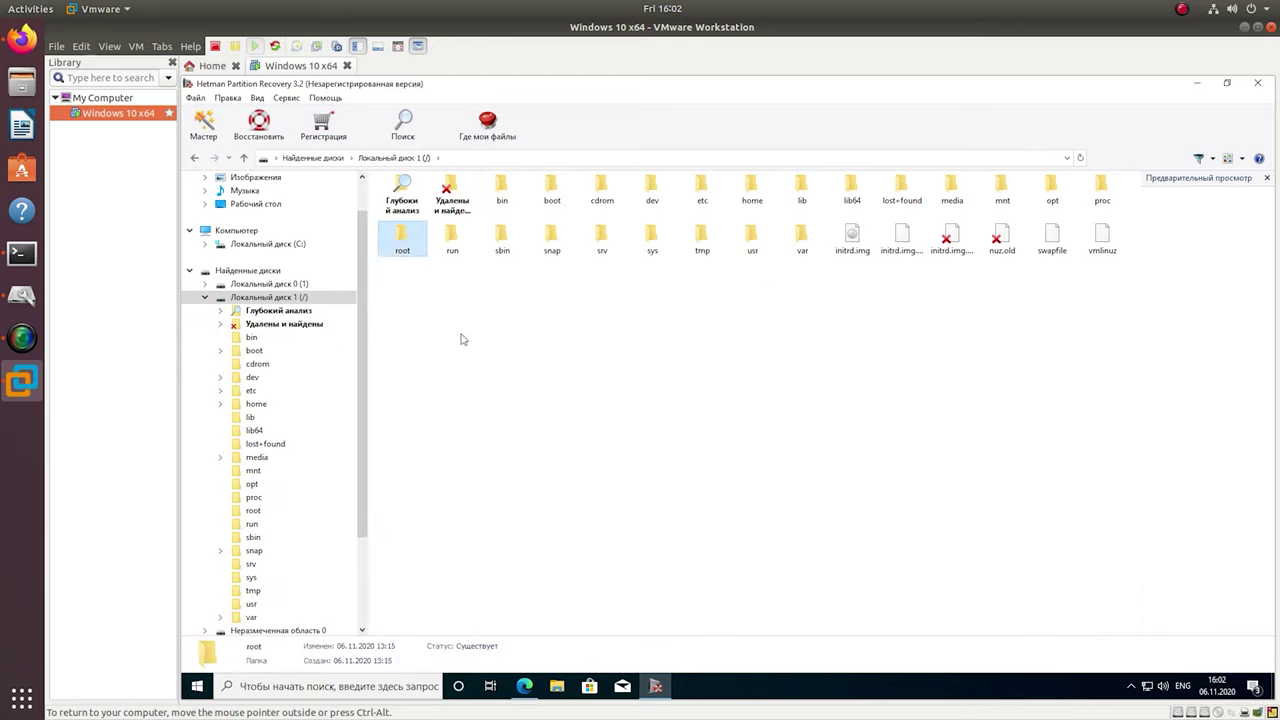
pyautogui.click(253, 406)
pyautogui.doubleClick(401, 196)
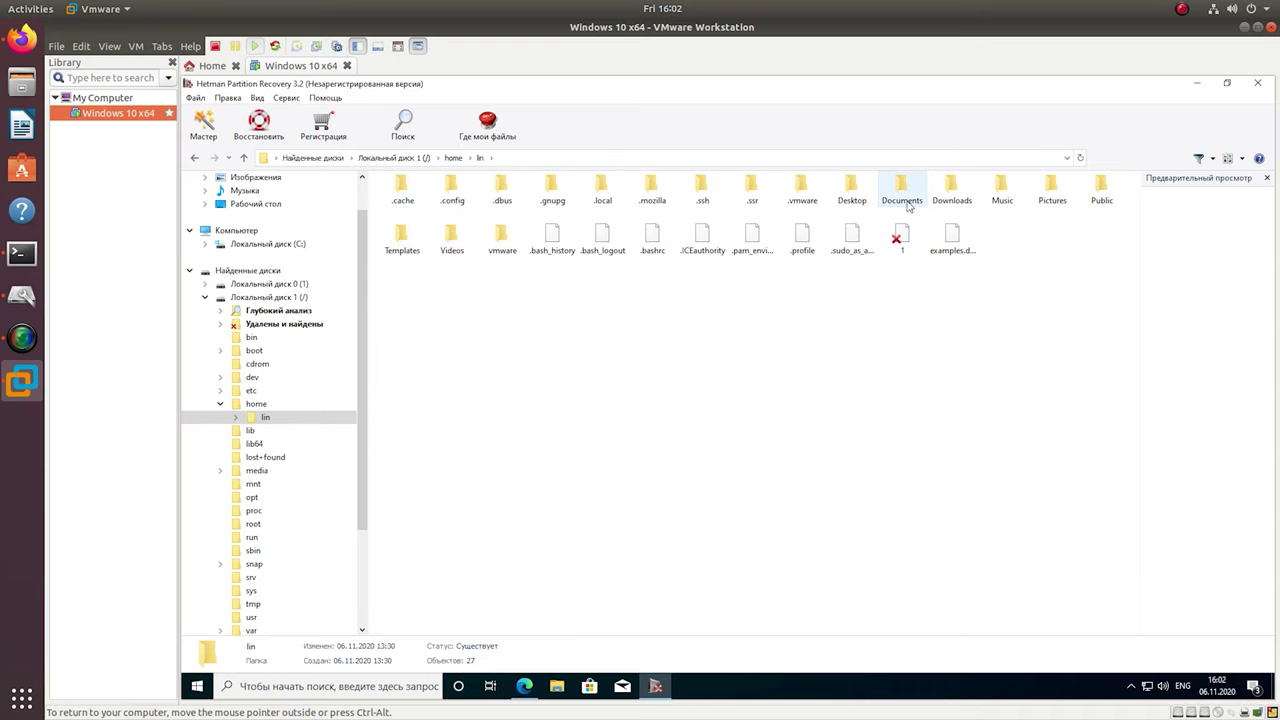
pyautogui.doubleClick(902, 190)
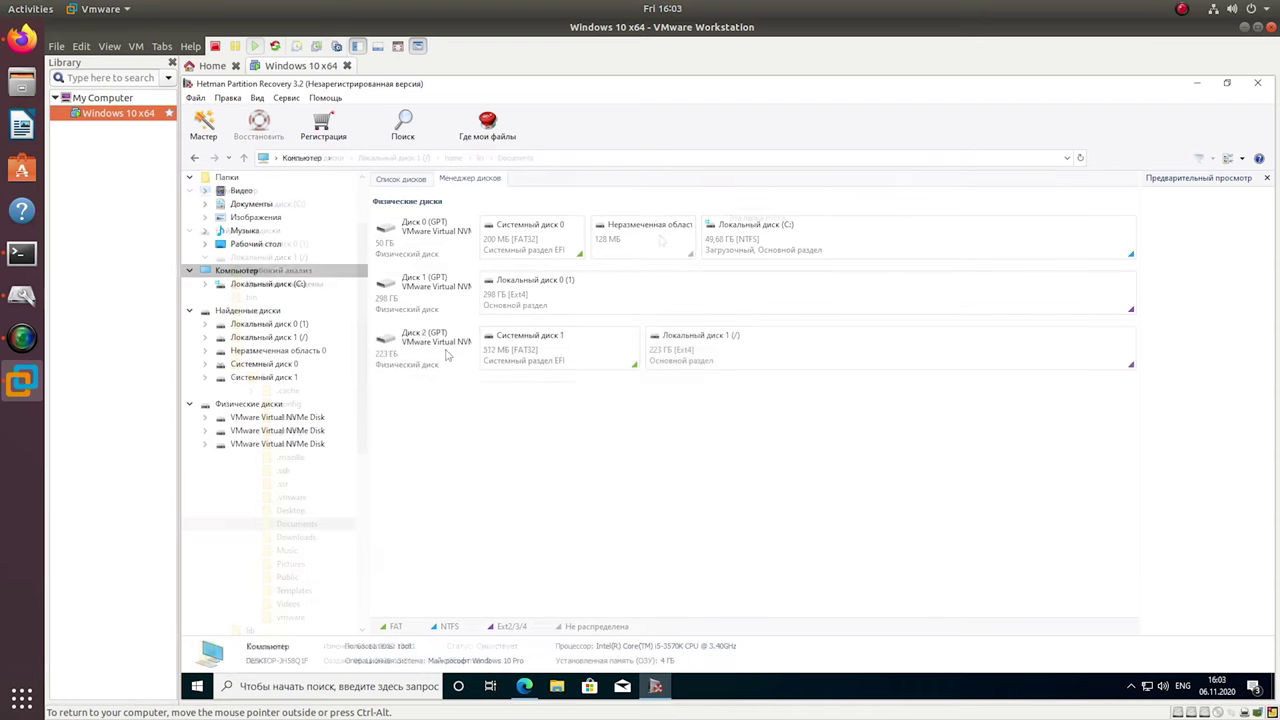
# Step: Run a full analysis of the 223 GB physical Disk 2 with Ext2/3/4 (Linux) and deep analysis enabled
pyautogui.rightClick(448, 352)
pyautogui.click(538, 321)
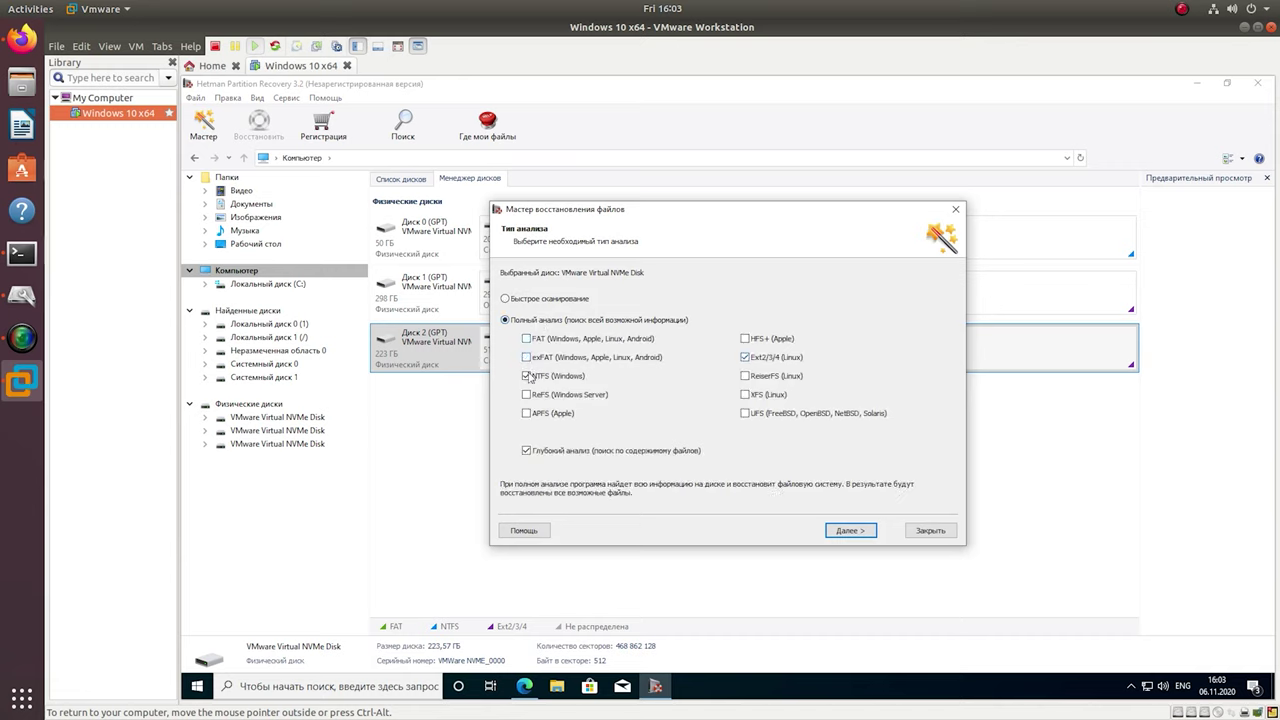
pyautogui.click(850, 531)
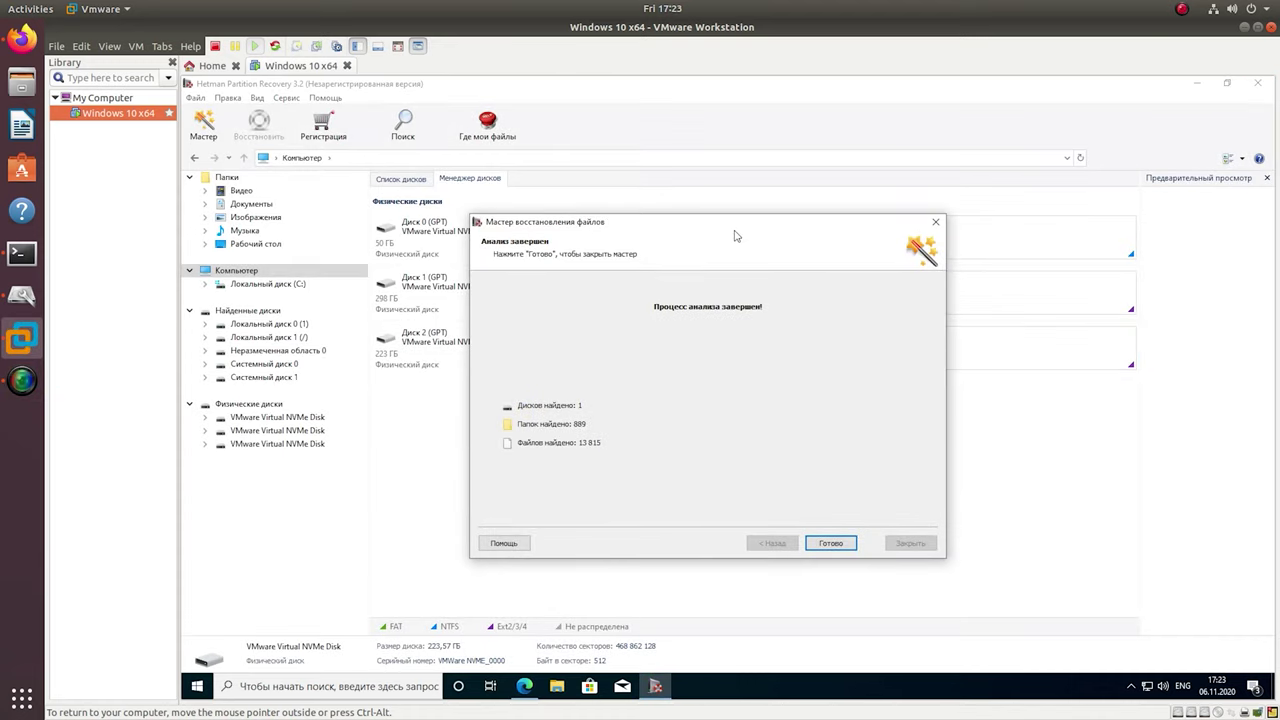
pyautogui.click(829, 543)
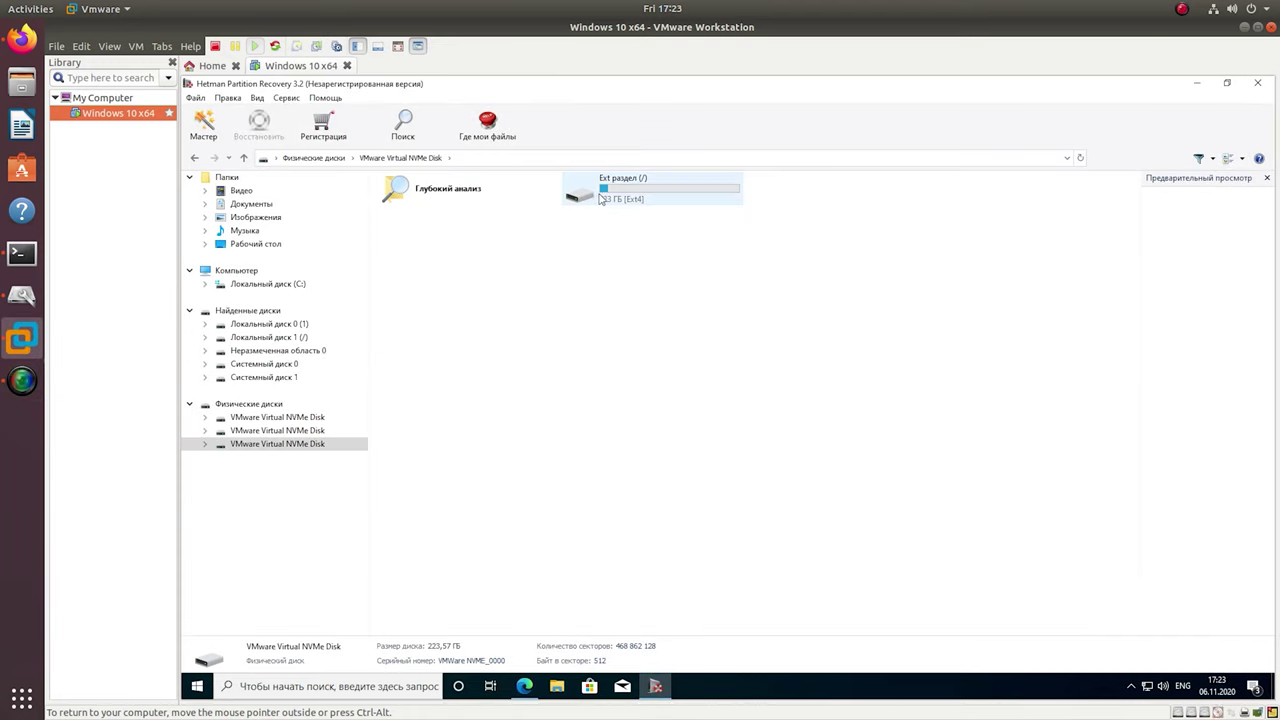
# Step: Open the user's Documents folder under home on the found Ext partition and display its files as large thumbnails
pyautogui.doubleClick(595, 195)
pyautogui.doubleClick(251, 470)
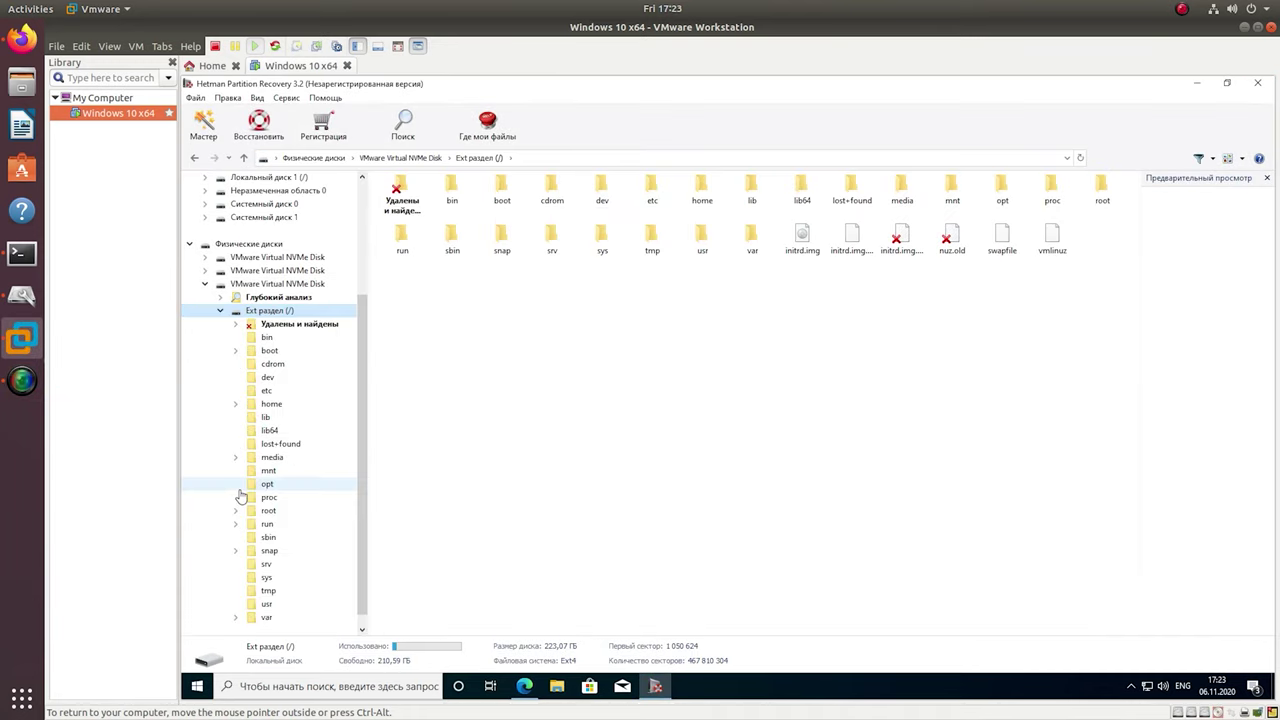
pyautogui.doubleClick(271, 403)
pyautogui.doubleClick(401, 186)
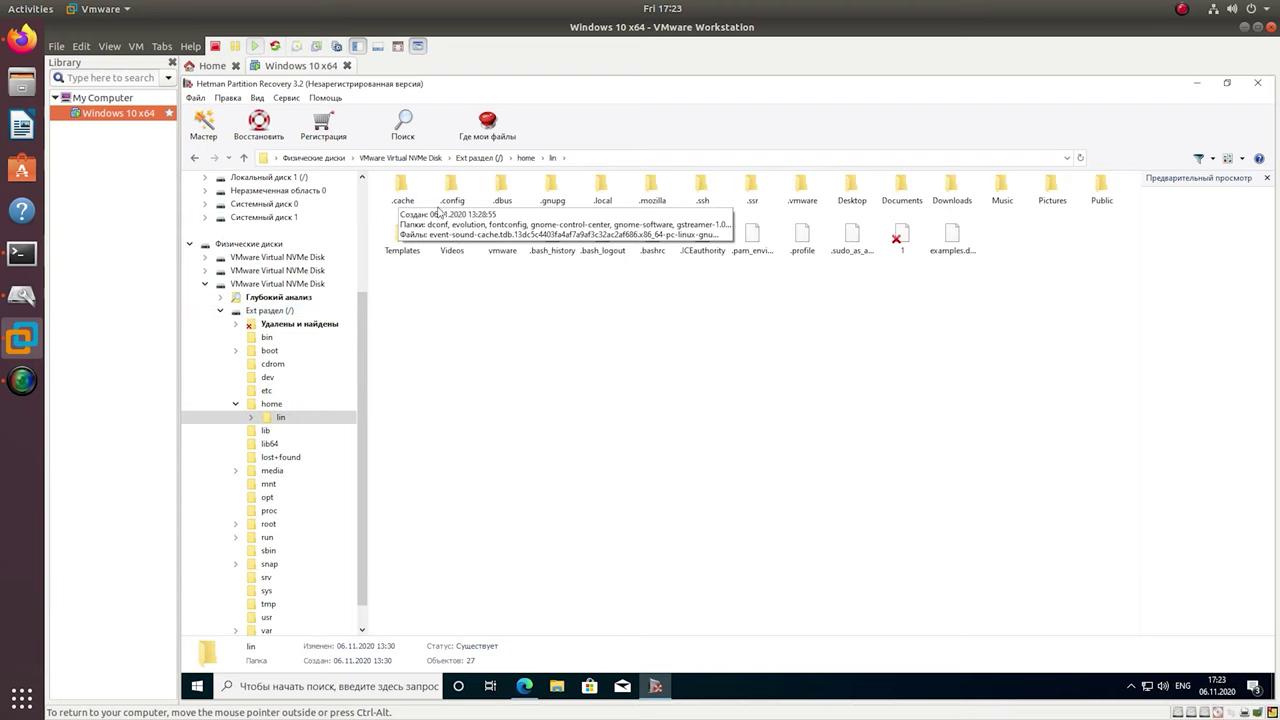
pyautogui.doubleClick(902, 188)
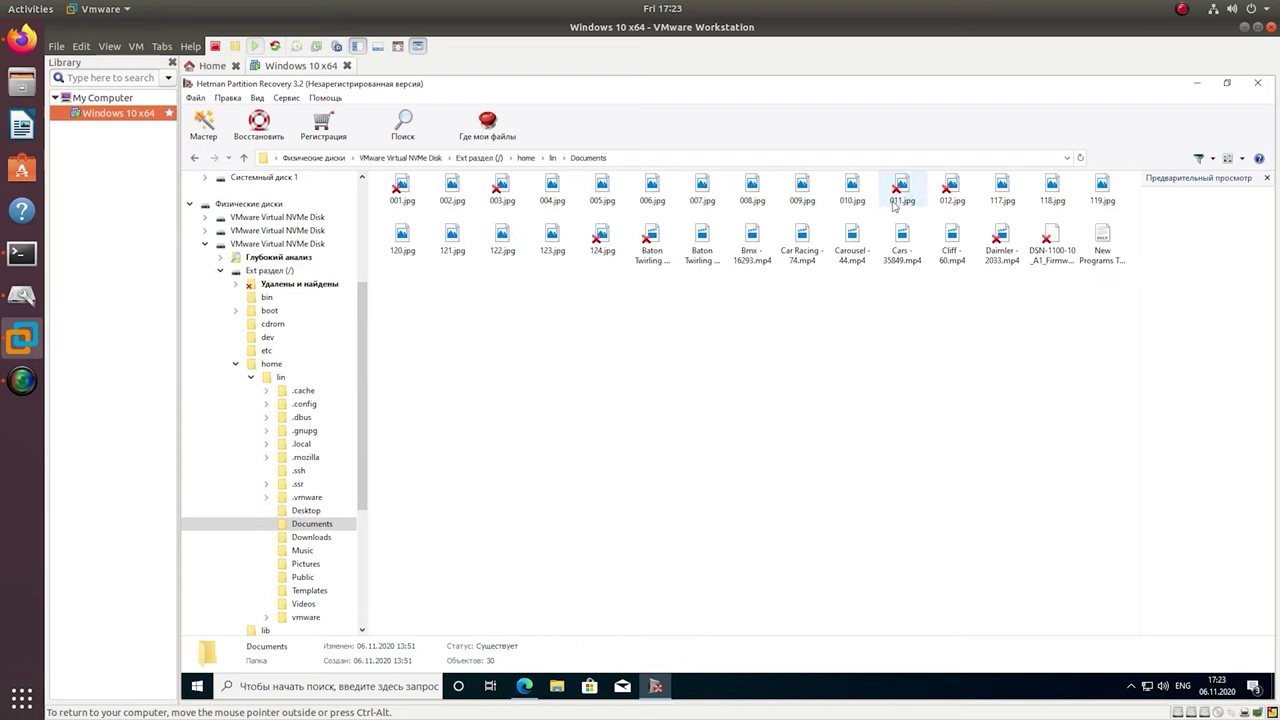
pyautogui.click(1241, 158)
pyautogui.click(1210, 178)
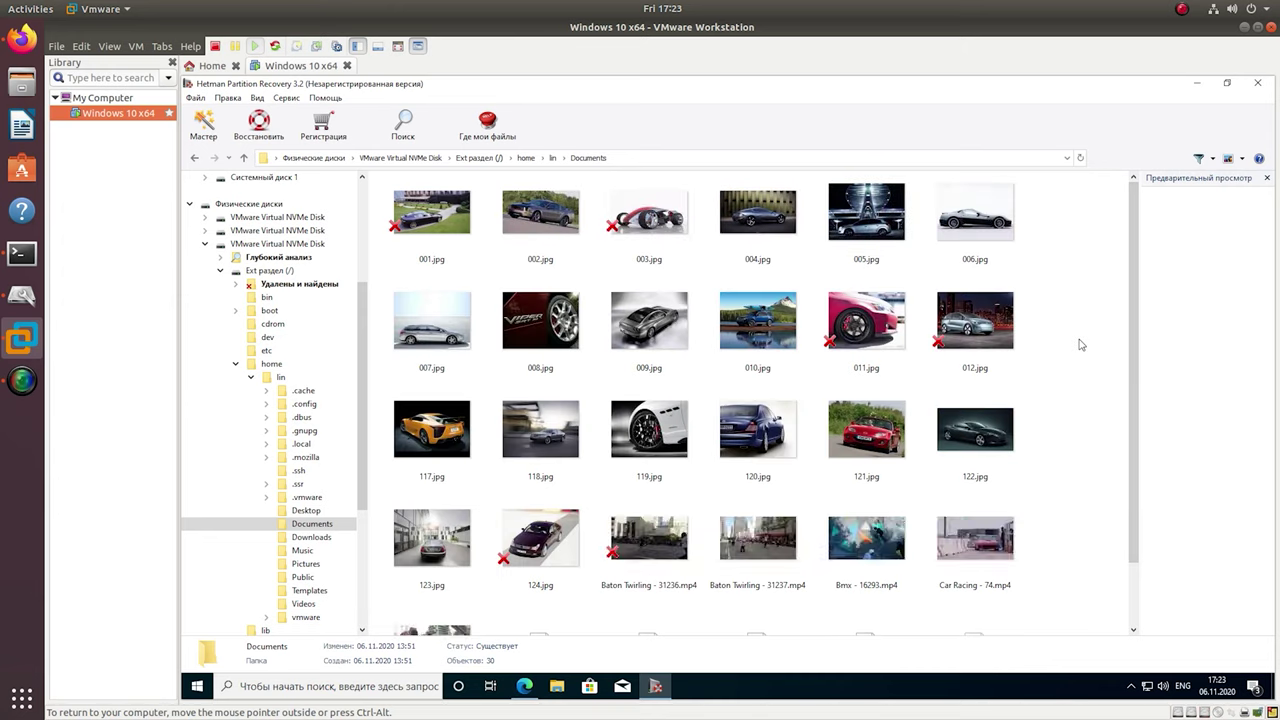
# Step: Select 001.jpg, 003.jpg, 011.jpg, 124.jpg, Baton Twirling - 31236.mp4, the Daimler - 2033 video and the DSN-1100-10 firmware release note together in Documents
pyautogui.click(455, 262)
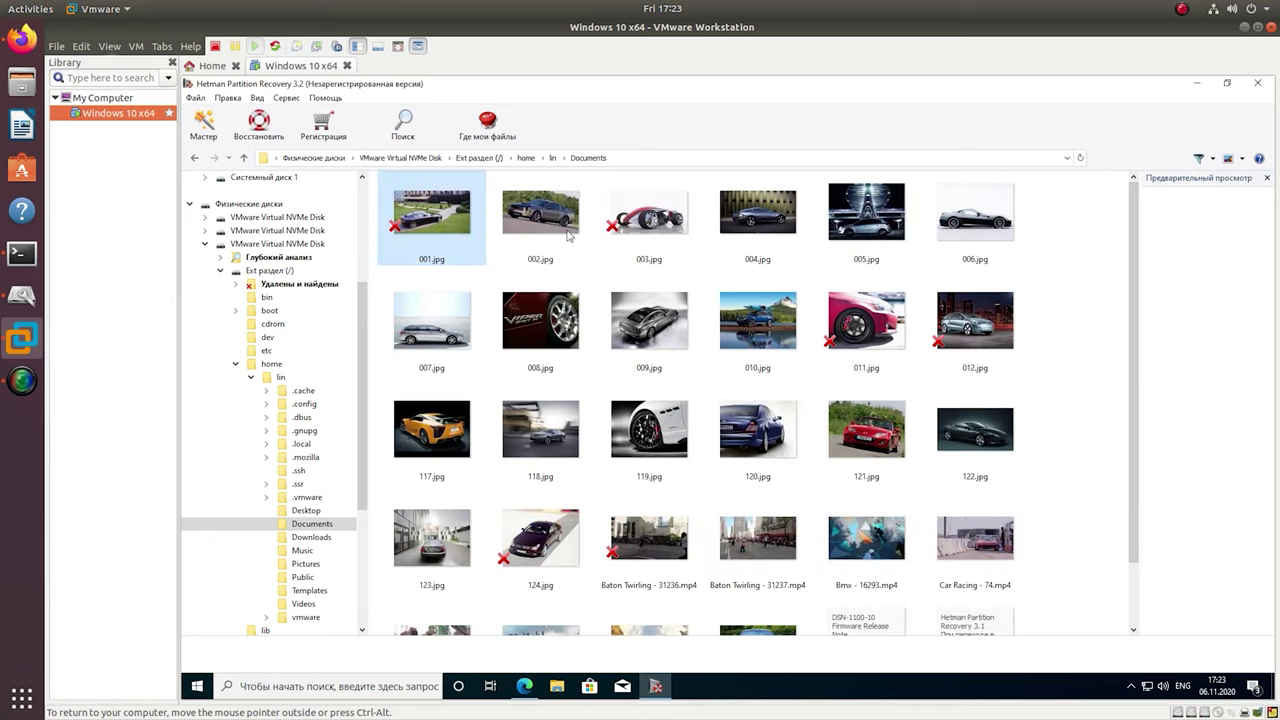
pyautogui.keyDown('ctrl'); pyautogui.click(649, 215); pyautogui.keyUp('ctrl')
pyautogui.keyDown('ctrl'); pyautogui.click(866, 320); pyautogui.keyUp('ctrl')
pyautogui.keyDown('ctrl'); pyautogui.click(540, 537); pyautogui.keyUp('ctrl')
pyautogui.keyDown('ctrl'); pyautogui.click(649, 537); pyautogui.keyUp('ctrl')
pyautogui.scroll(-1, 1105, 473)
pyautogui.keyDown('ctrl'); pyautogui.click(757, 575); pyautogui.keyUp('ctrl')
pyautogui.keyDown('ctrl'); pyautogui.click(866, 575); pyautogui.keyUp('ctrl')
pyautogui.scroll(1, 1128, 455)
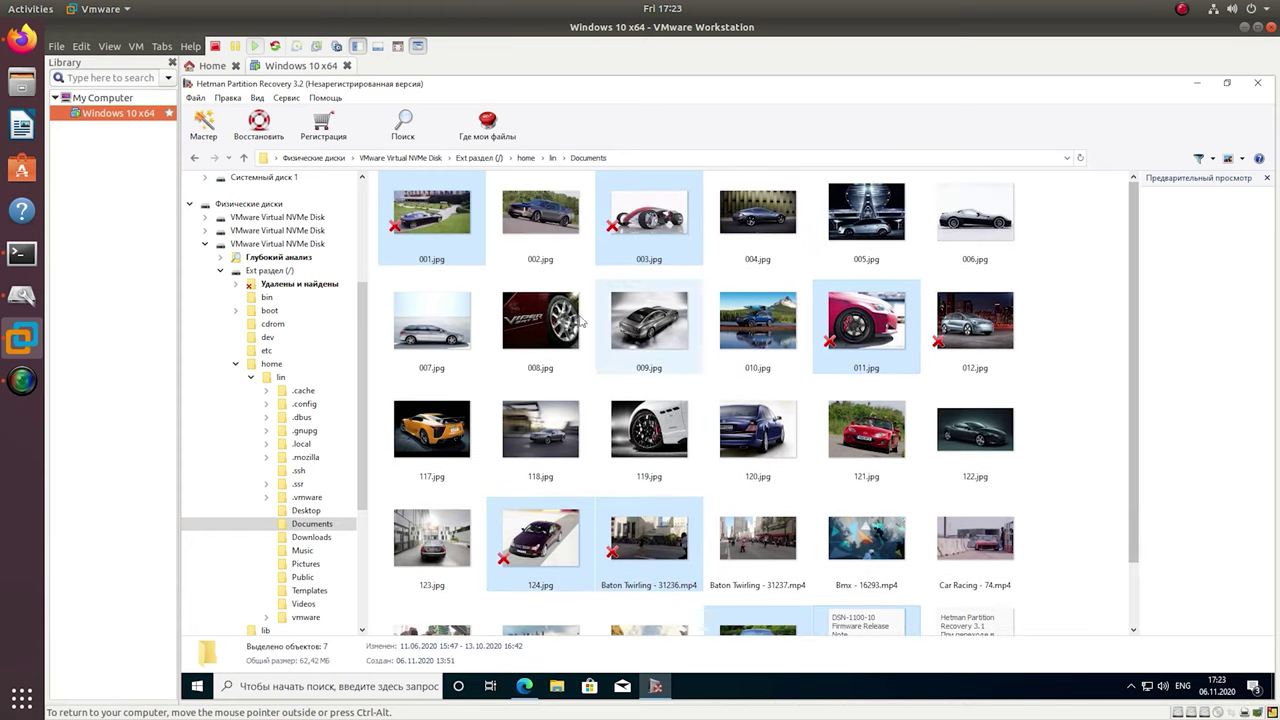
# Step: Recover the selected files to the hard disk at C:\Восстановленные файлы\, keeping the folder structure and alternate data streams options enabled, and finish the wizard
pyautogui.click(258, 136)
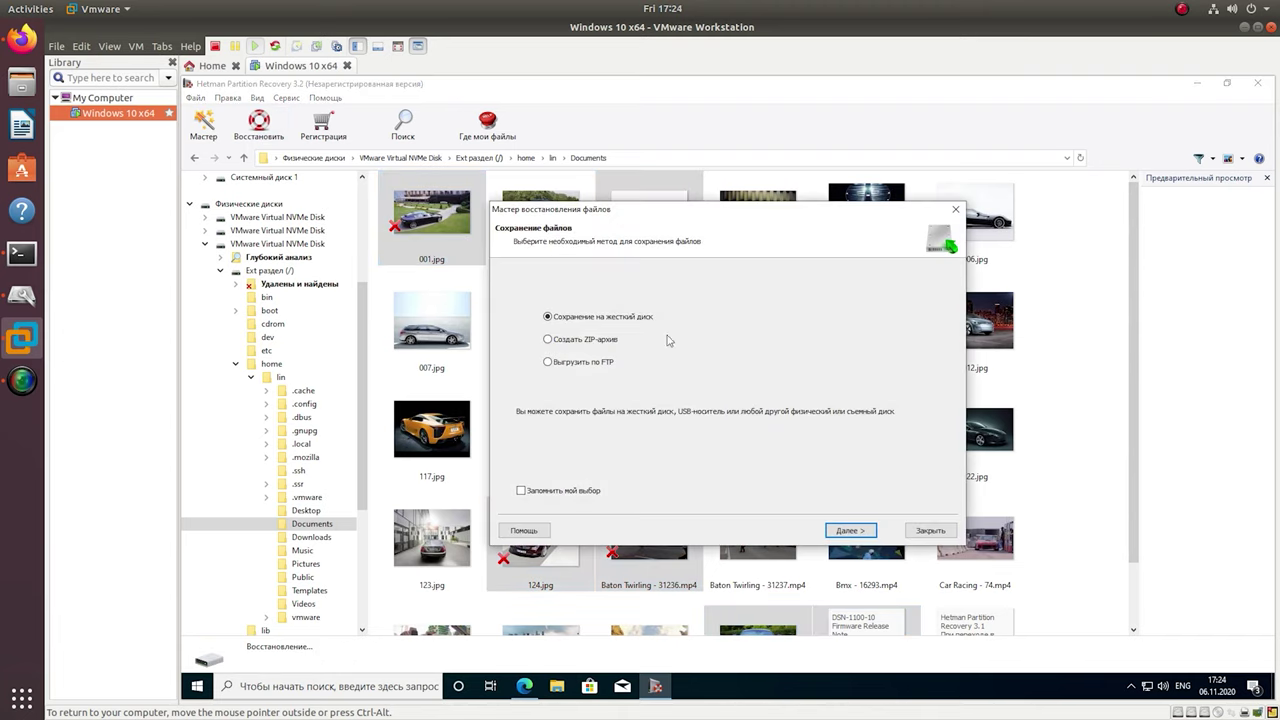
pyautogui.click(851, 531)
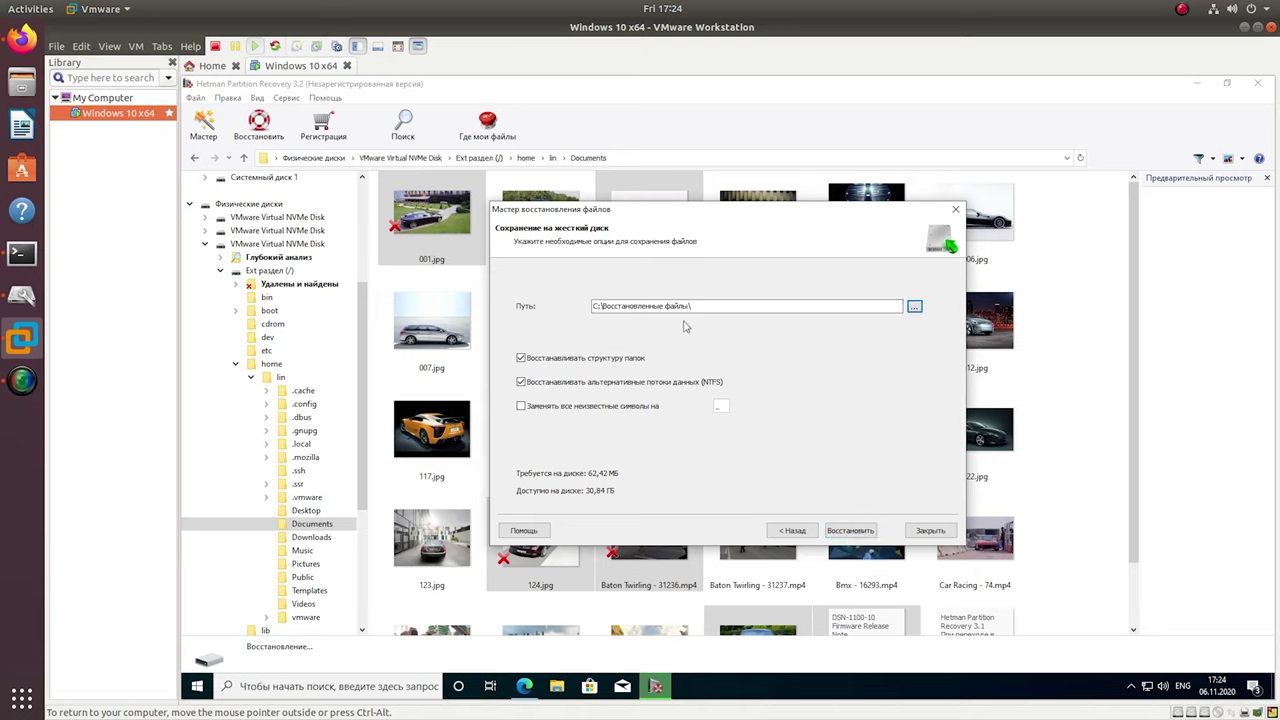
pyautogui.click(851, 531)
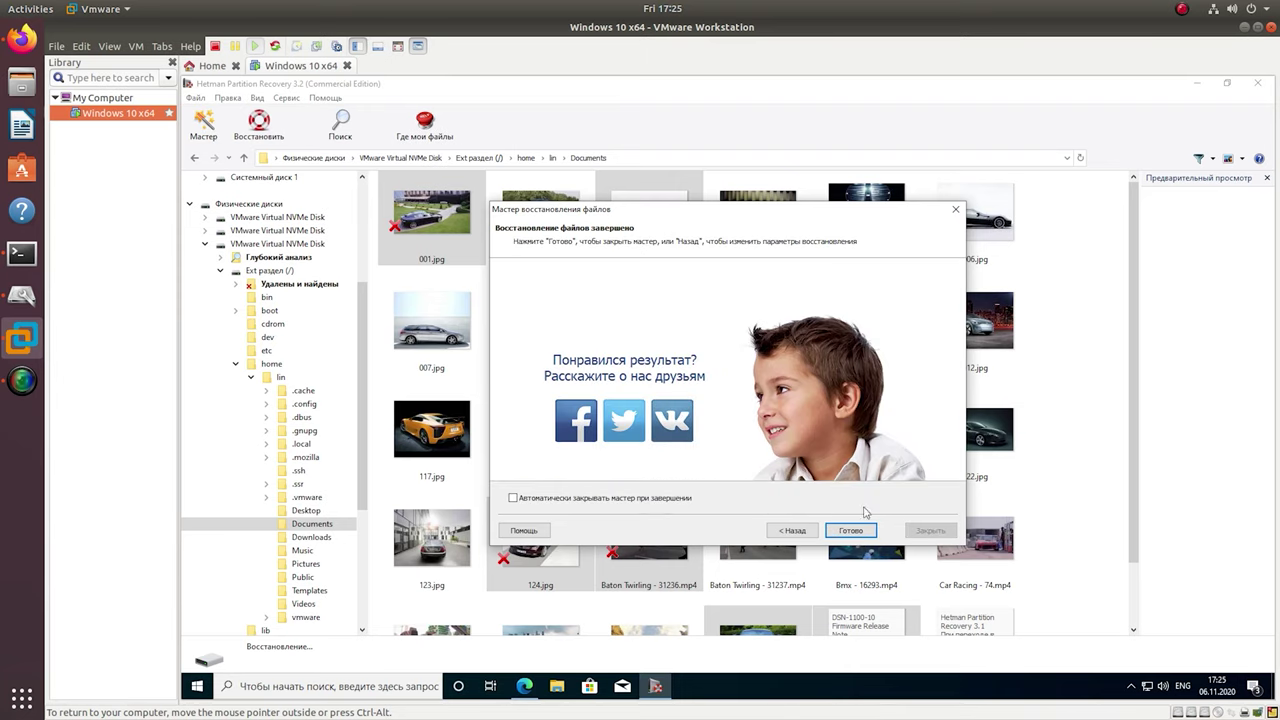
pyautogui.click(851, 531)
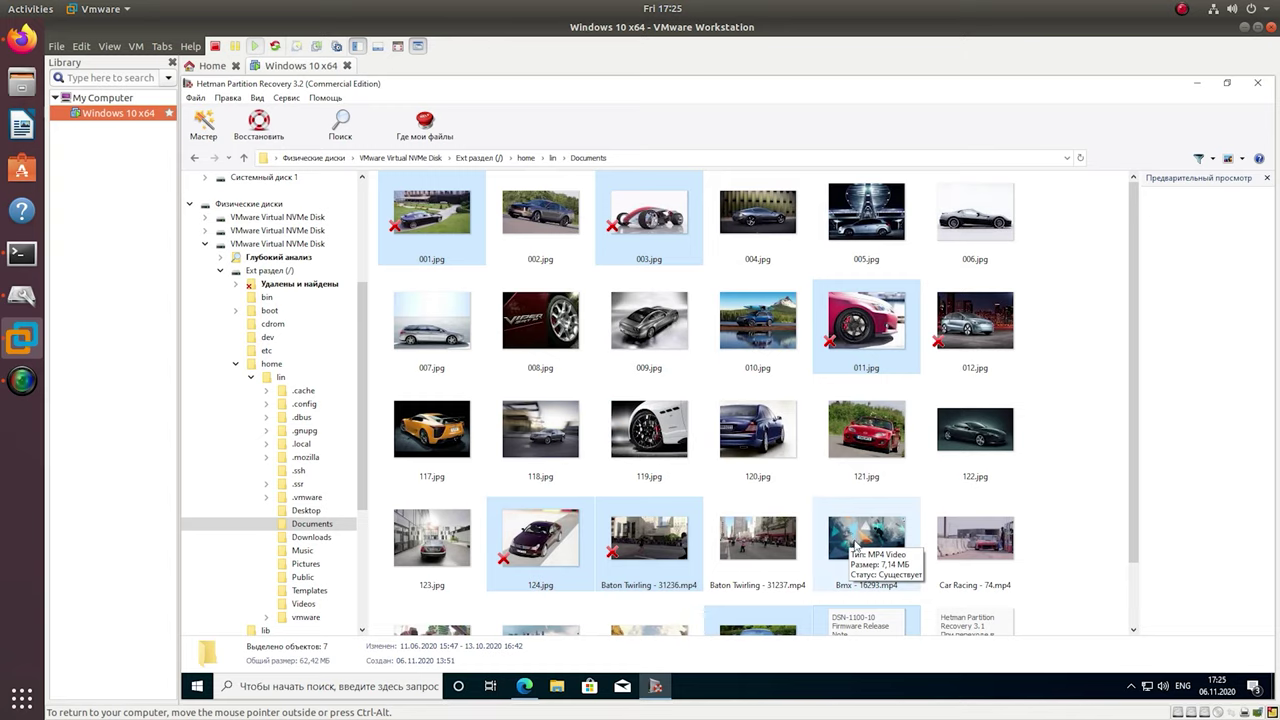
# Step: Open the Восстановленные файлы folder on Локальный диск (C:) in Windows File Explorer
pyautogui.click(557, 686)
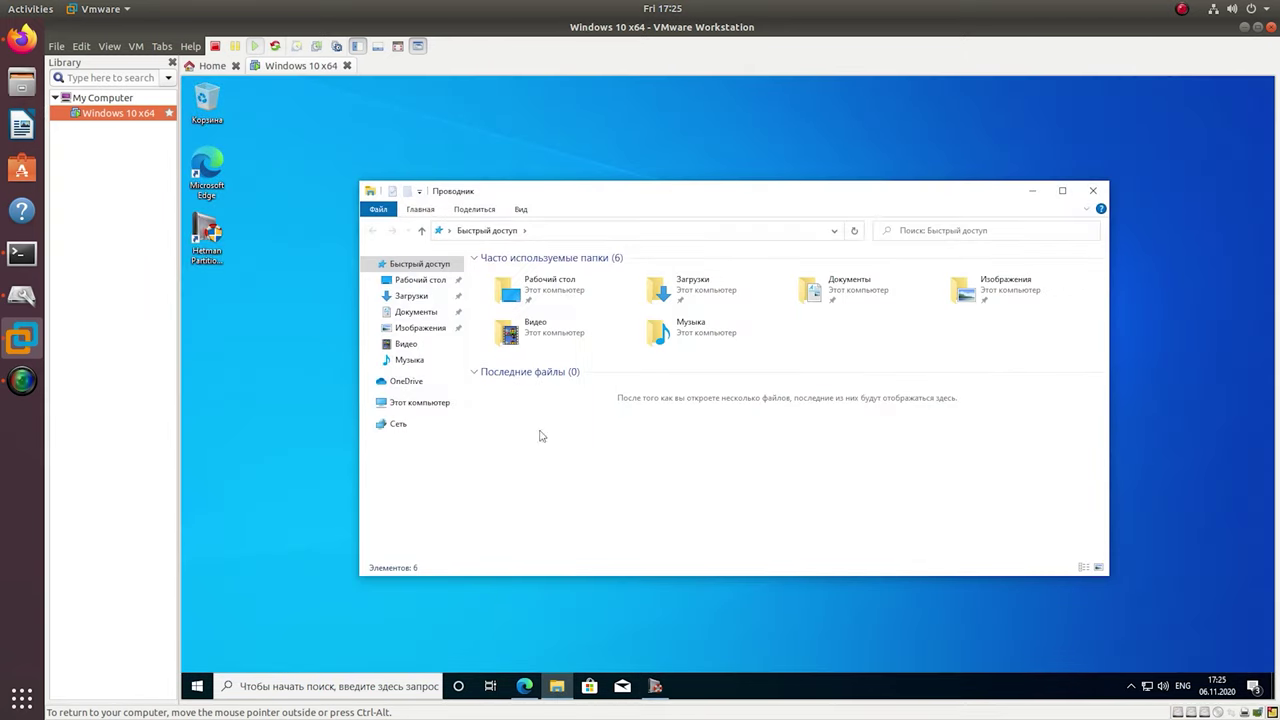
pyautogui.doubleClick(556, 420)
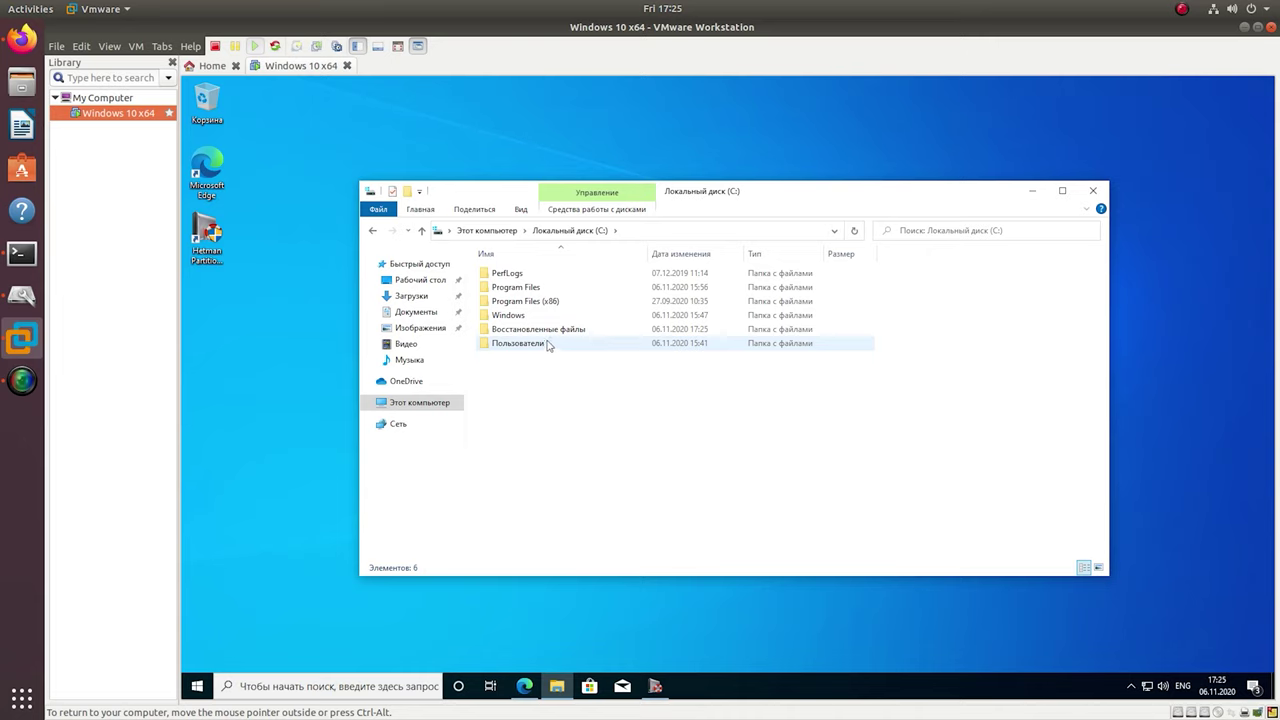
pyautogui.doubleClick(555, 331)
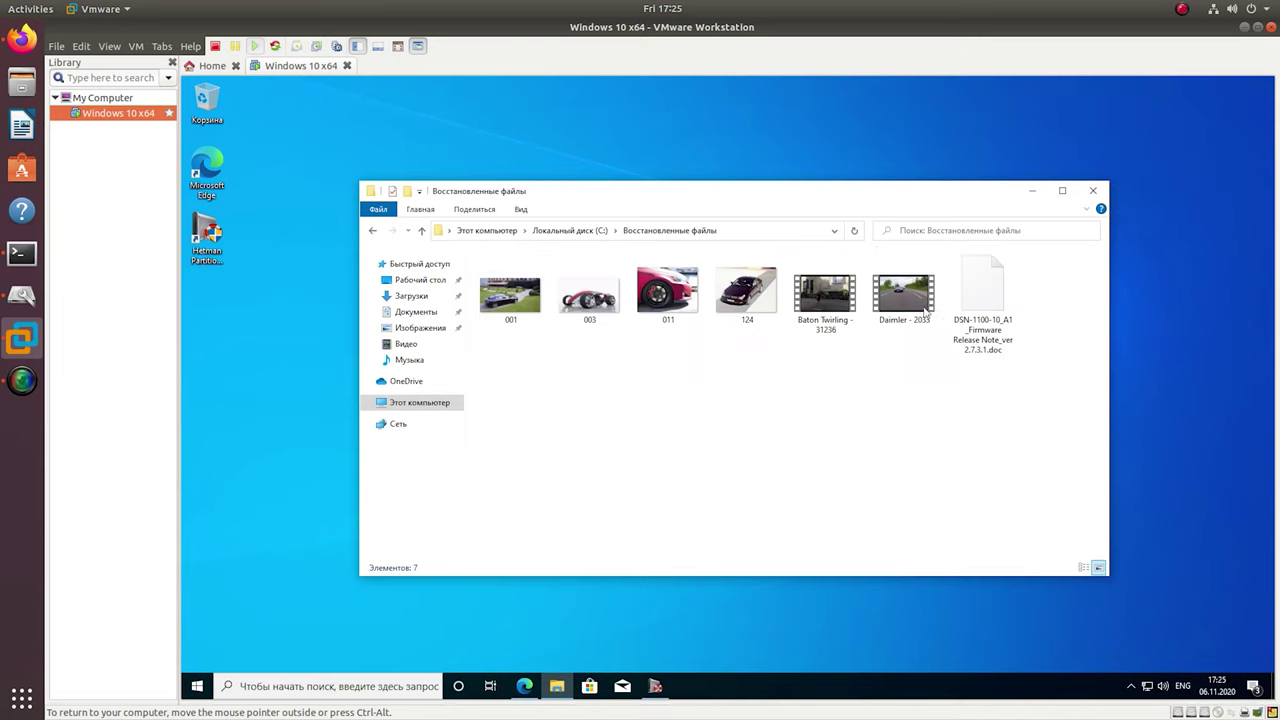
# Step: Check the recovered files by opening the Daimler - 2033 video, the image 124.jpg and the Baton Twirling - 31236 video
pyautogui.click(888, 312)
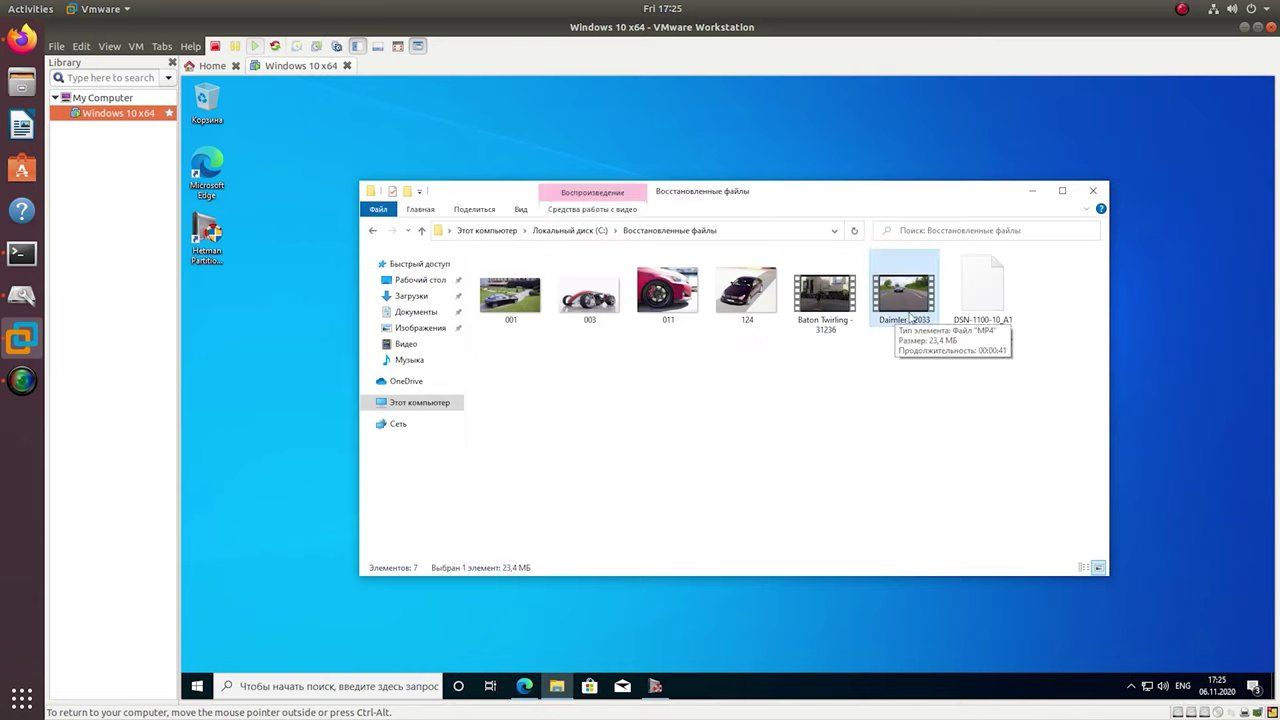
pyautogui.doubleClick(909, 315)
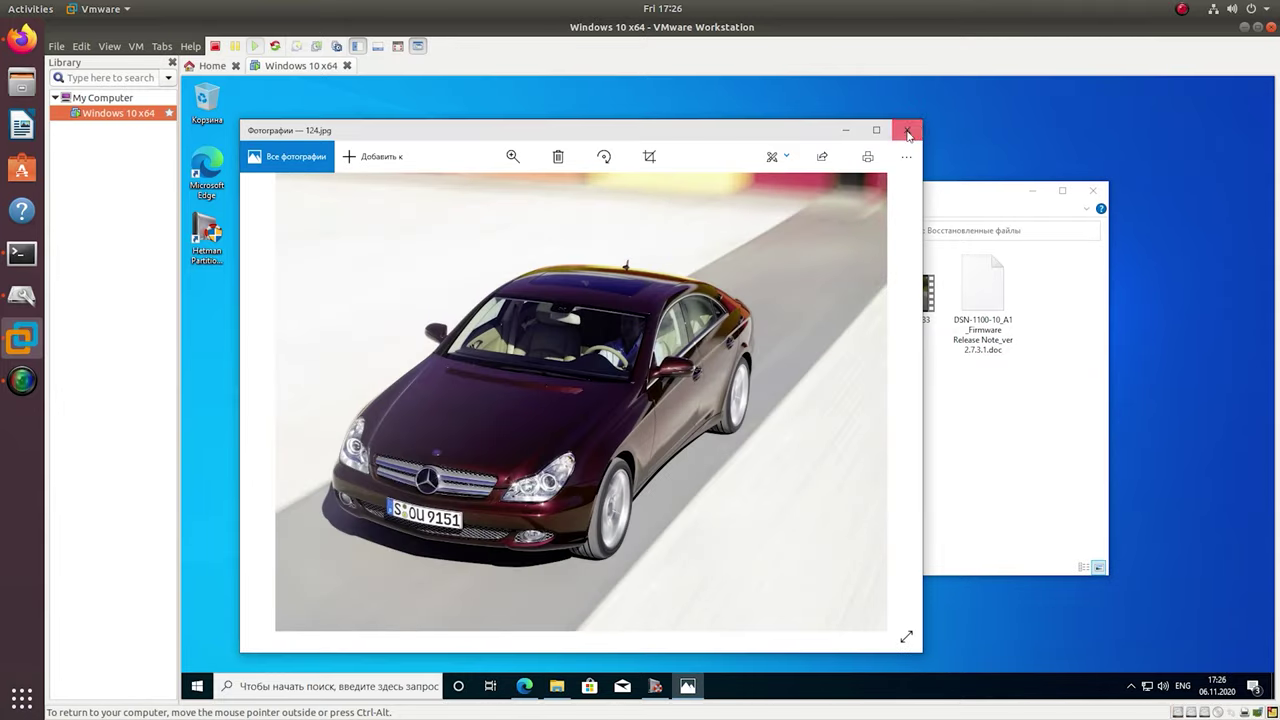
pyautogui.click(906, 132)
pyautogui.click(842, 308)
pyautogui.doubleClick(841, 309)
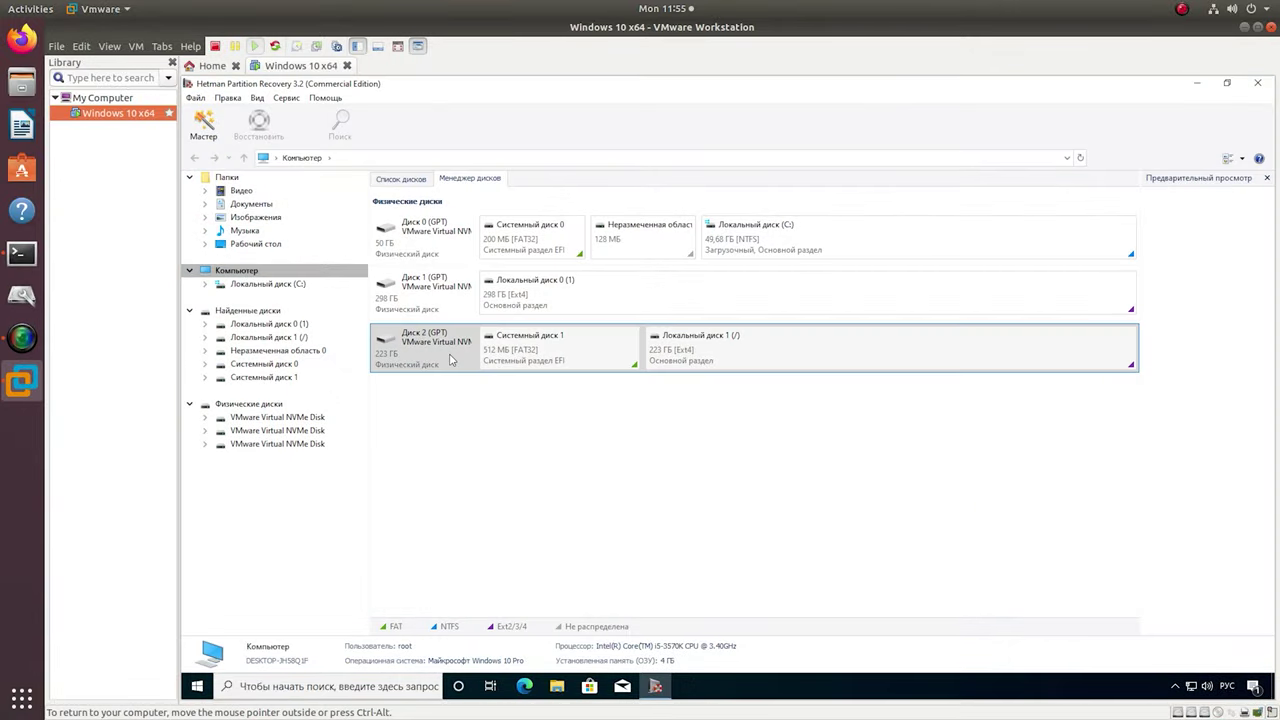
# Step: Review the disk image creation options for the 223 GB physical Disk 2 in Hetman Partition Recovery, including the save location, and leave without saving
pyautogui.rightClick(450, 360)
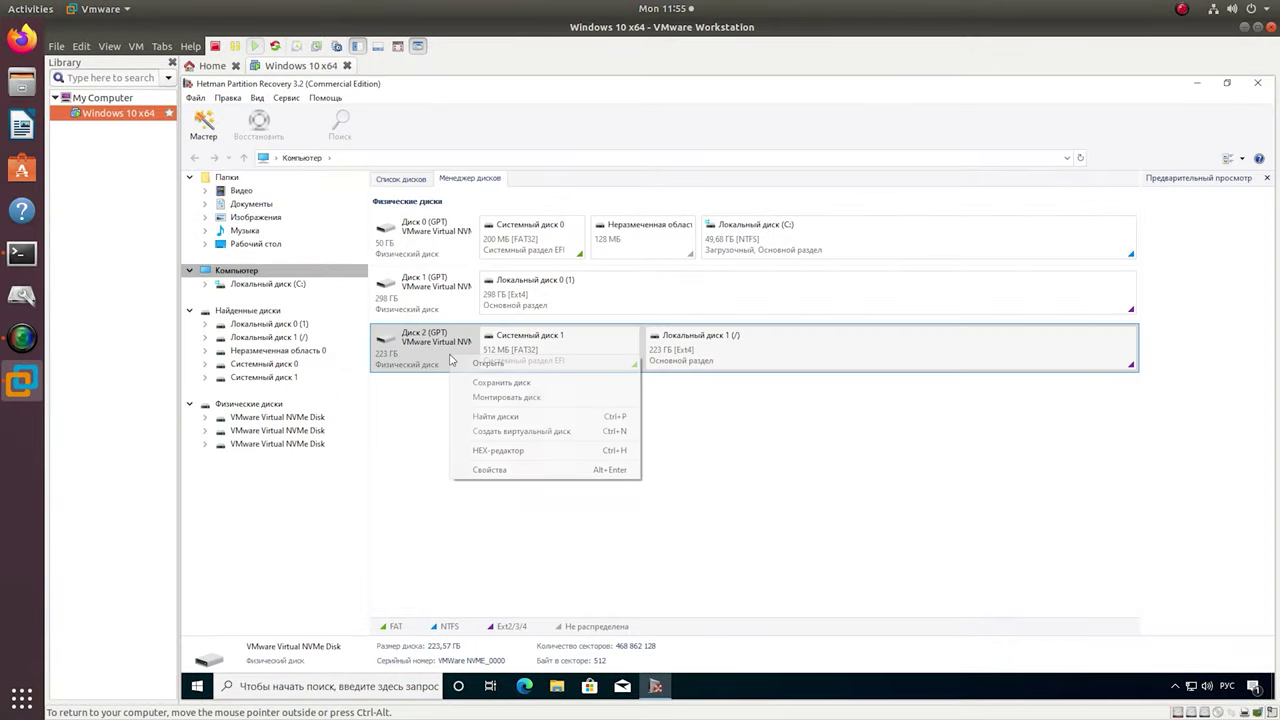
pyautogui.click(517, 383)
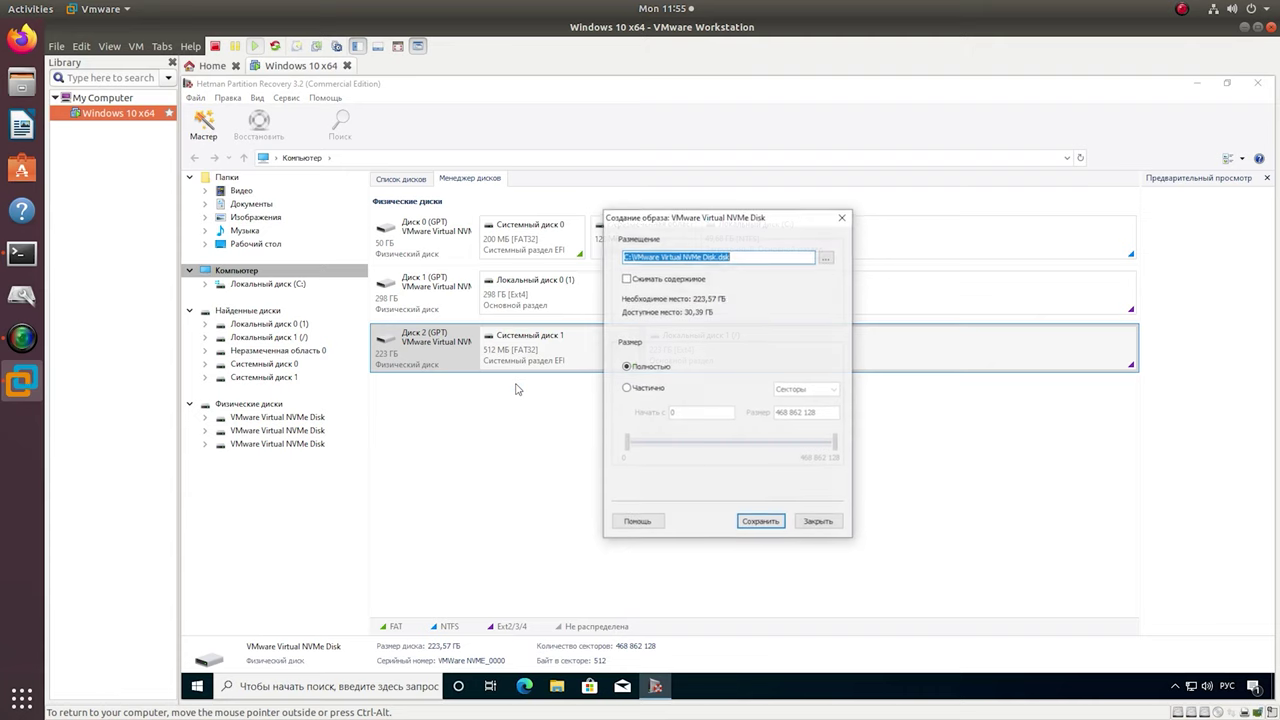
pyautogui.click(827, 258)
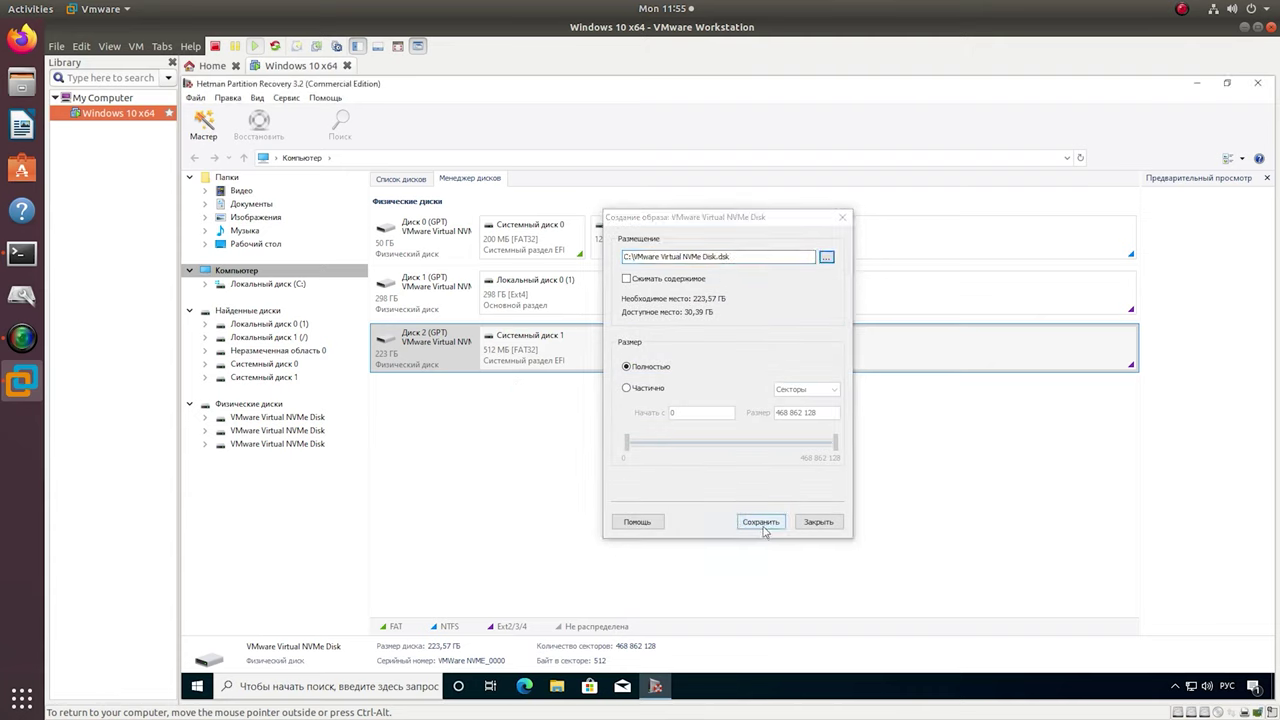
pyautogui.click(806, 531)
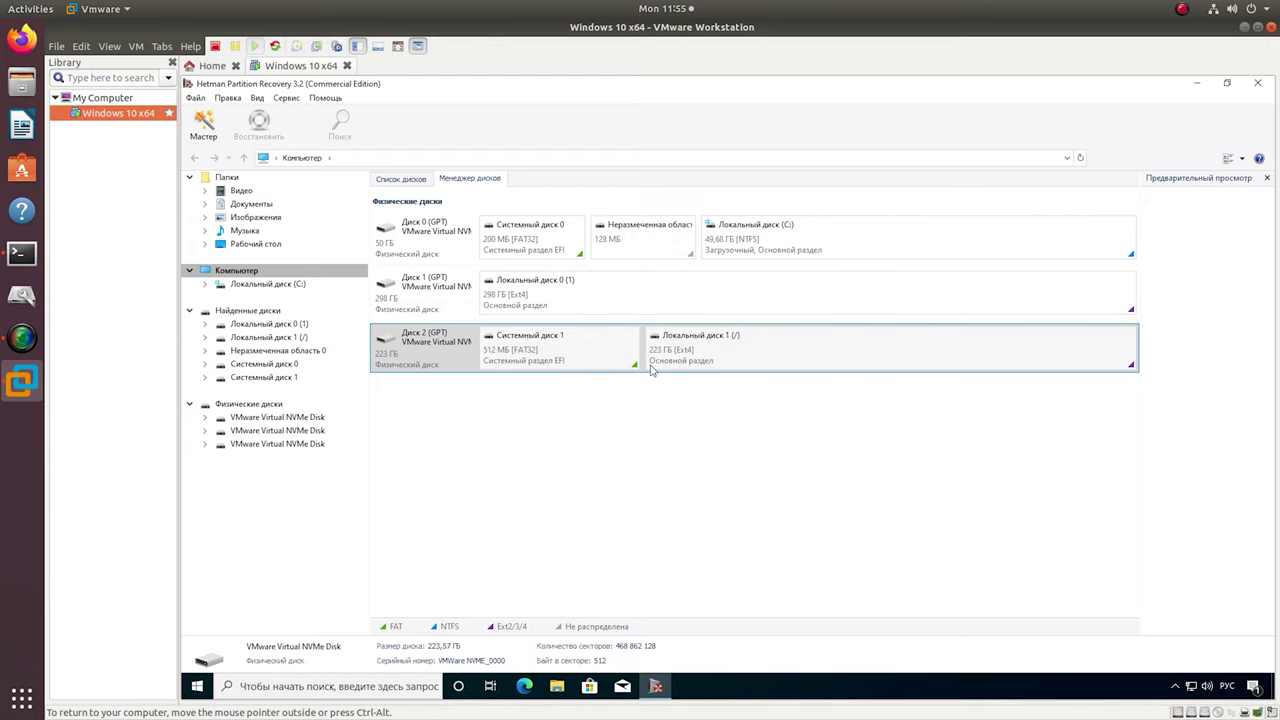